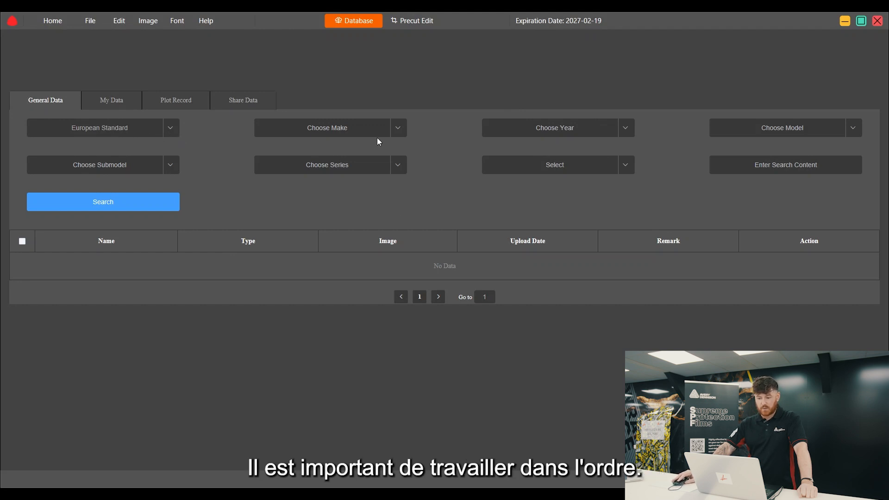
Set the database region to European Standard
click(629, 129)
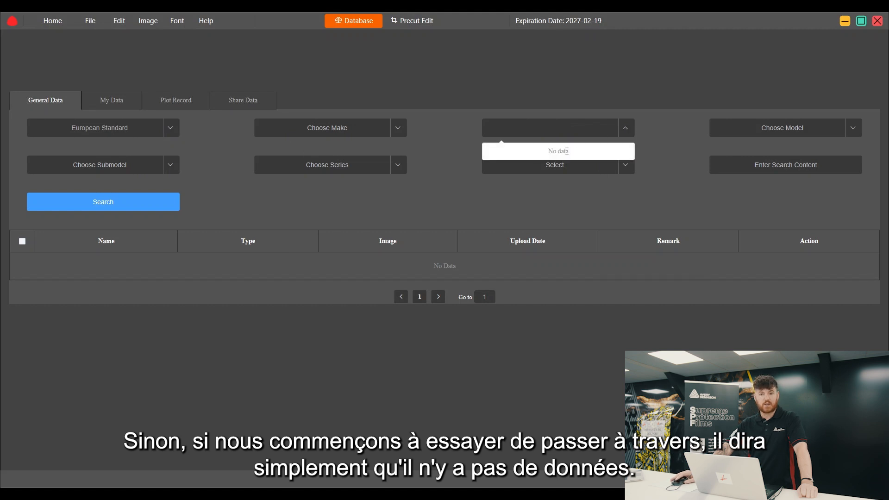
click(431, 188)
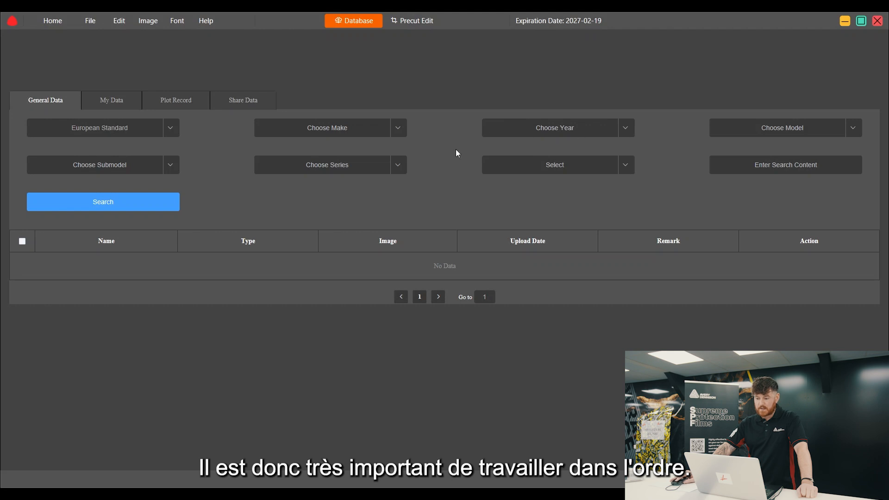
click(171, 132)
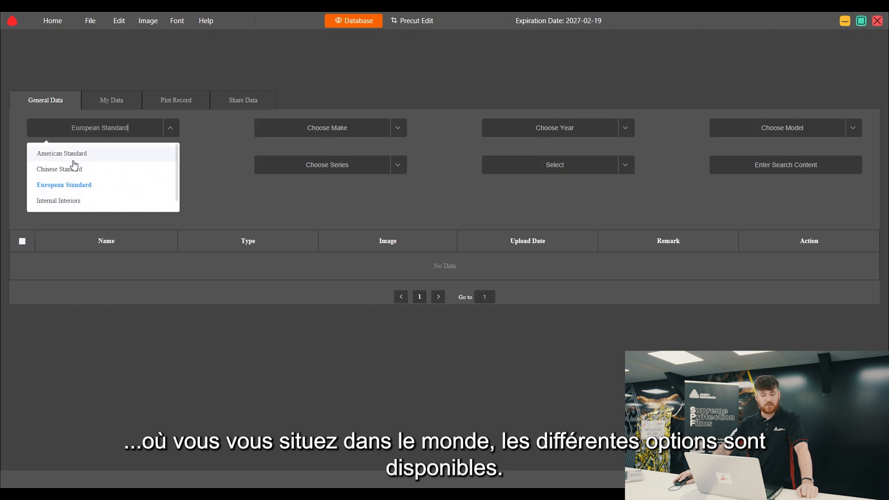
click(69, 186)
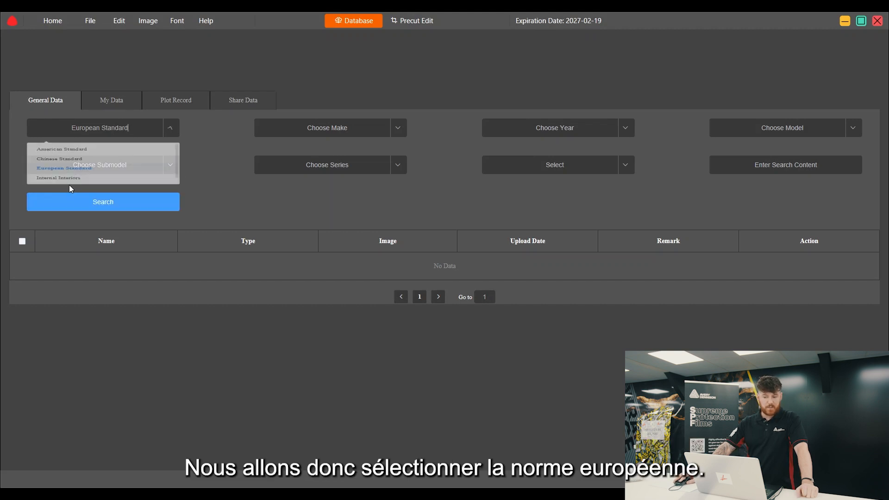
Look through the available car makes and choose BMW
click(398, 131)
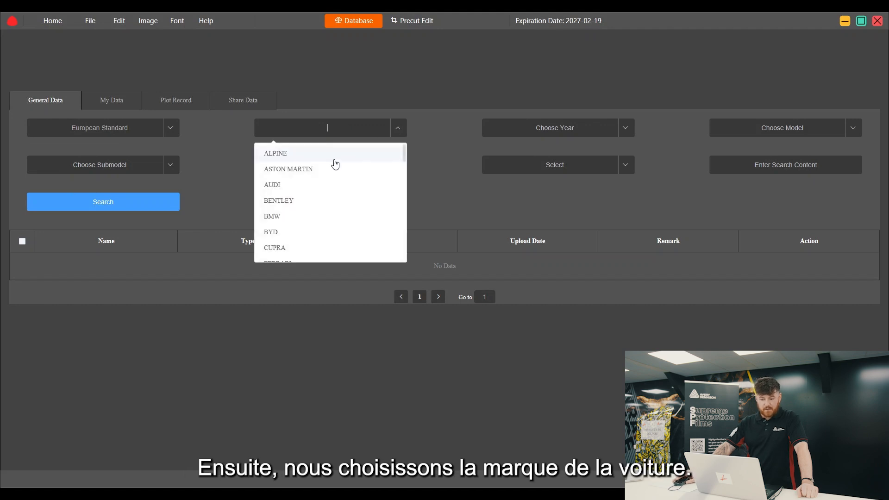
scroll(335, 162, down, 2)
scroll(335, 160, down, 5)
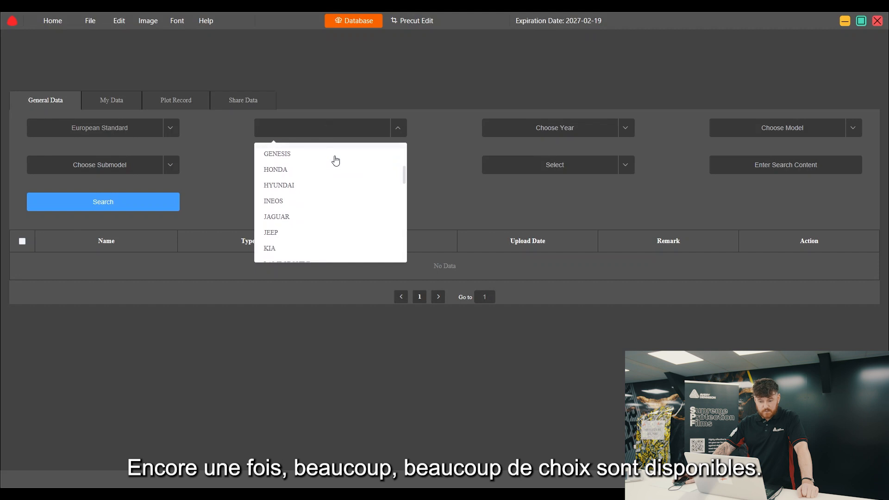
scroll(335, 162, down, 5)
scroll(336, 165, down, 5)
scroll(337, 173, down, 5)
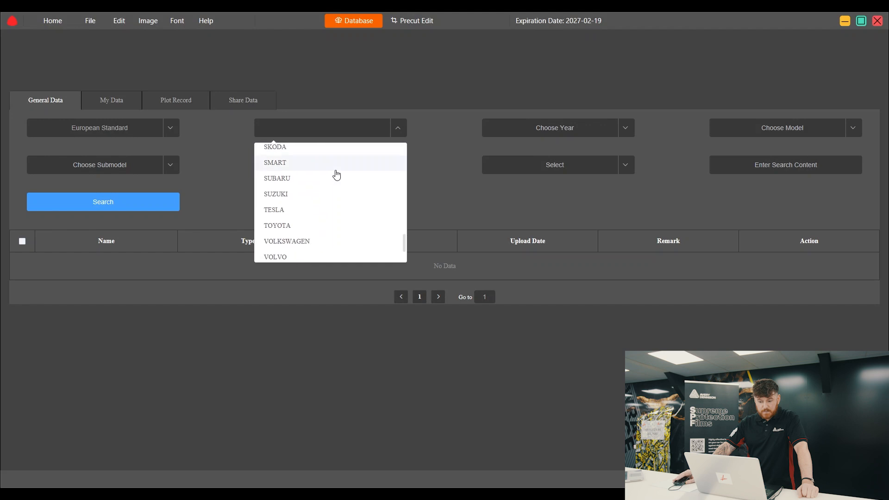
scroll(338, 218, up, 3)
scroll(338, 220, up, 8)
scroll(337, 214, up, 5)
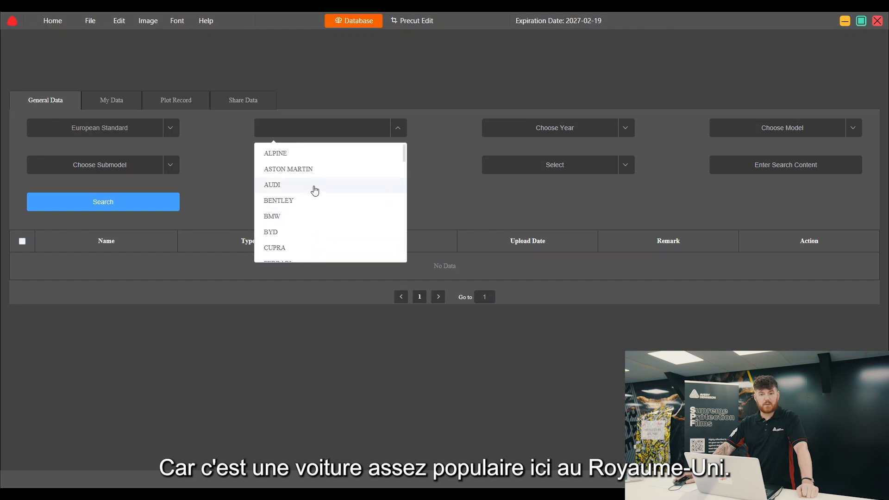
click(279, 218)
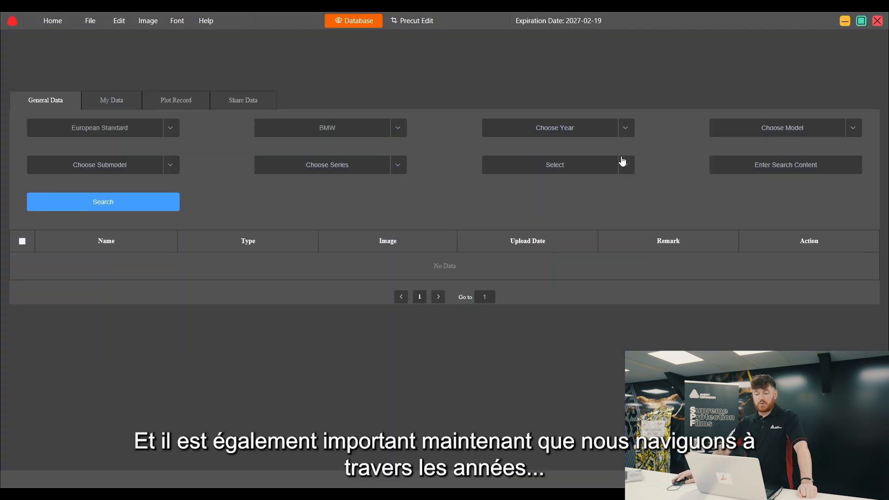
Set the year to 2020 and look through its models for the M4
click(626, 133)
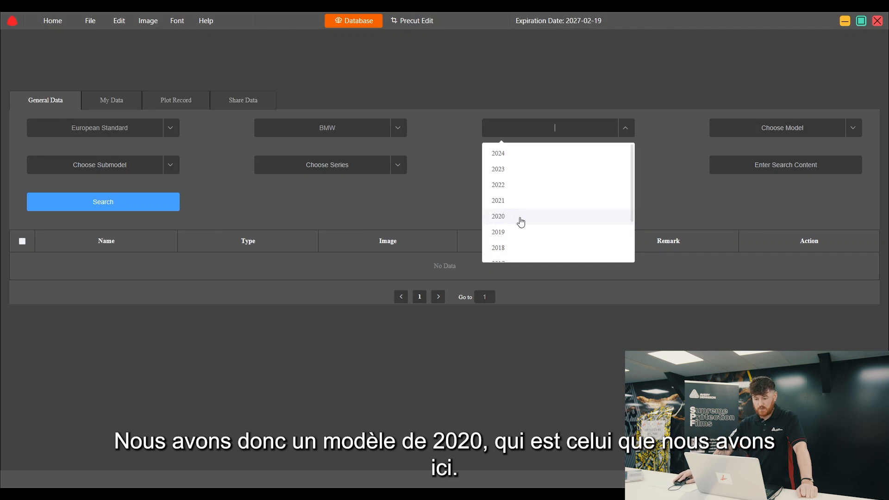
click(557, 224)
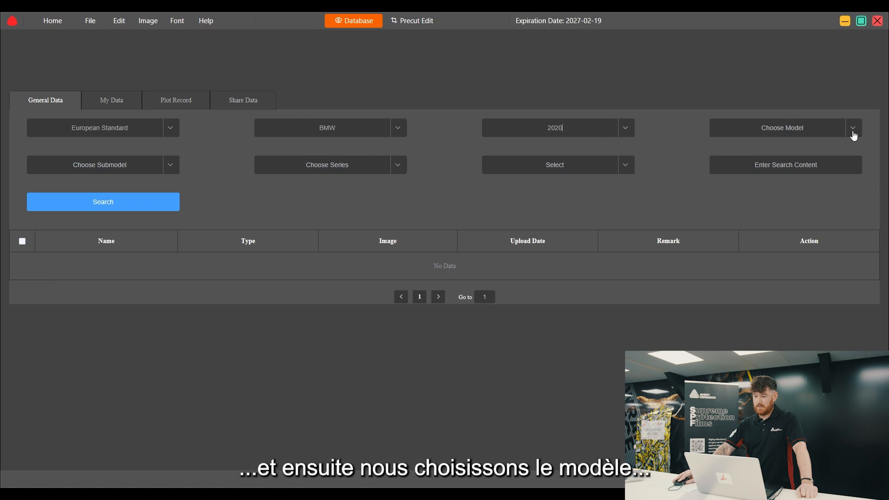
click(853, 133)
scroll(771, 190, down, 4)
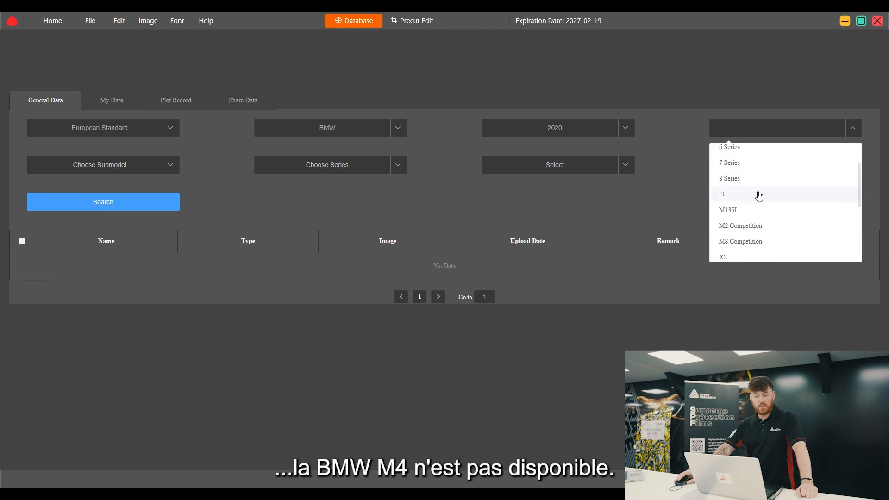
scroll(761, 204, down, 3)
scroll(765, 232, up, 1)
scroll(762, 231, up, 5)
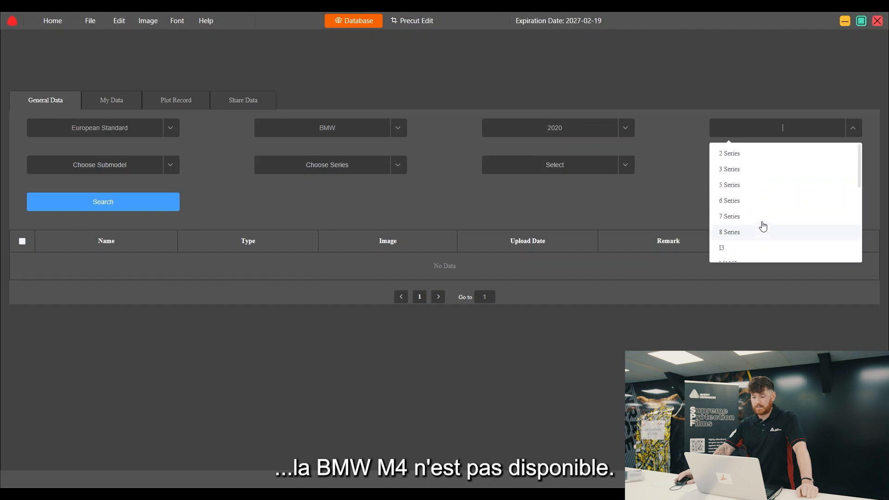
Set the year to 2019 and choose M4 as the model
click(631, 133)
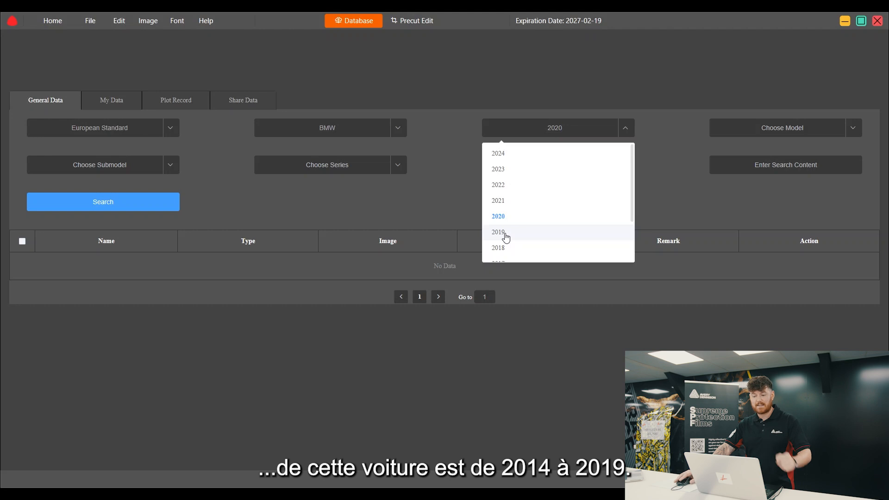
click(504, 236)
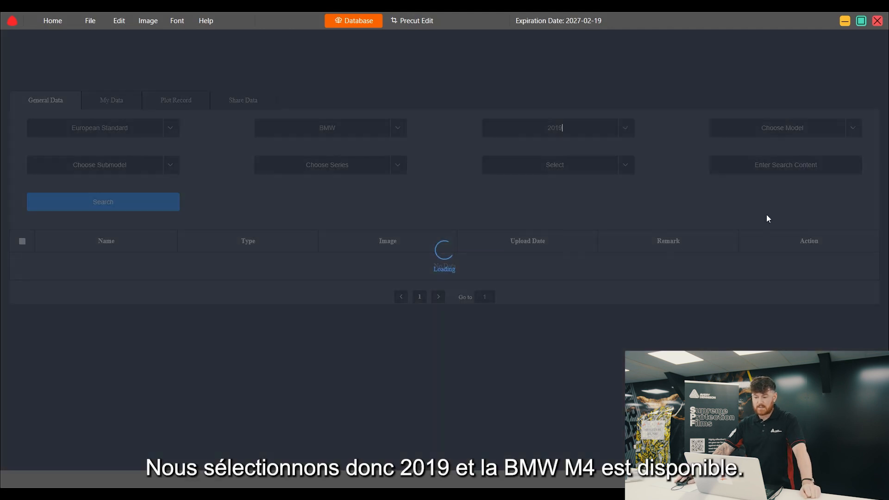
click(853, 134)
scroll(744, 188, down, 2)
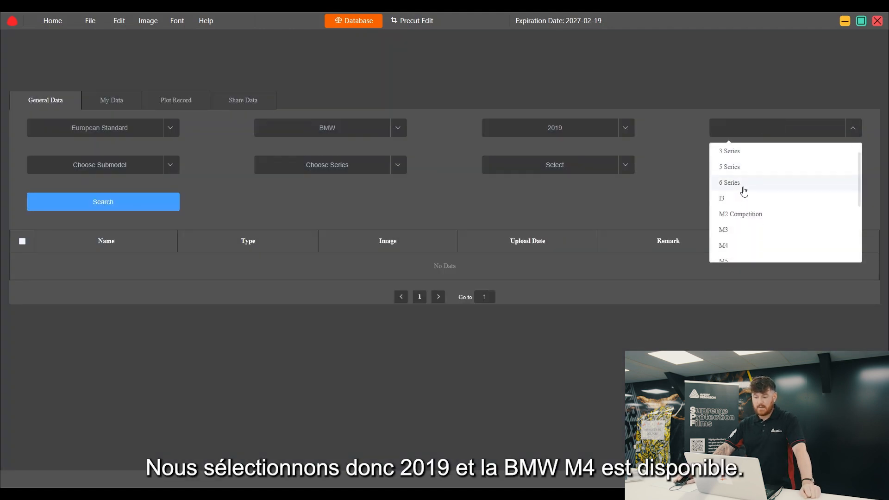
click(729, 246)
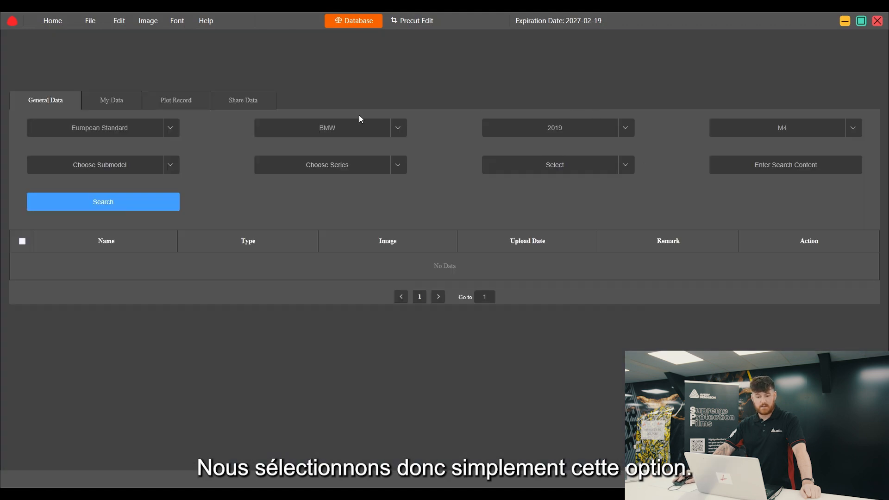
Choose the Coupe submodel and open its Full car exterior pattern for editing
click(171, 173)
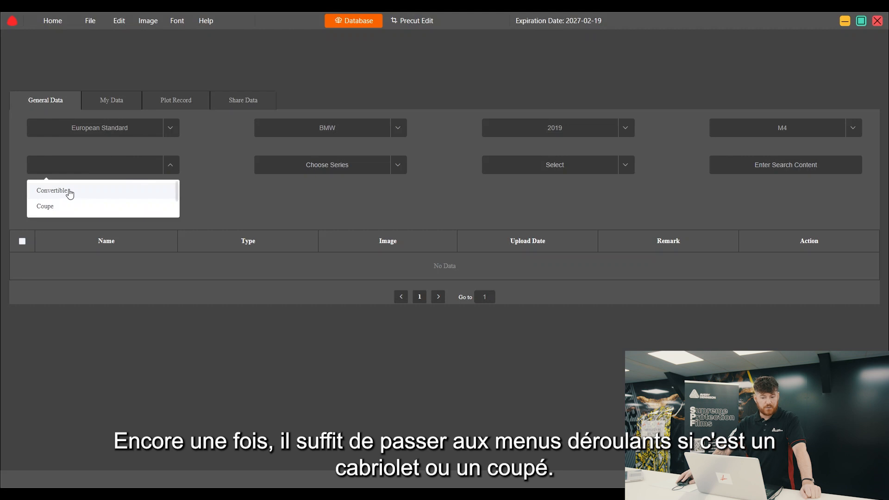
click(56, 208)
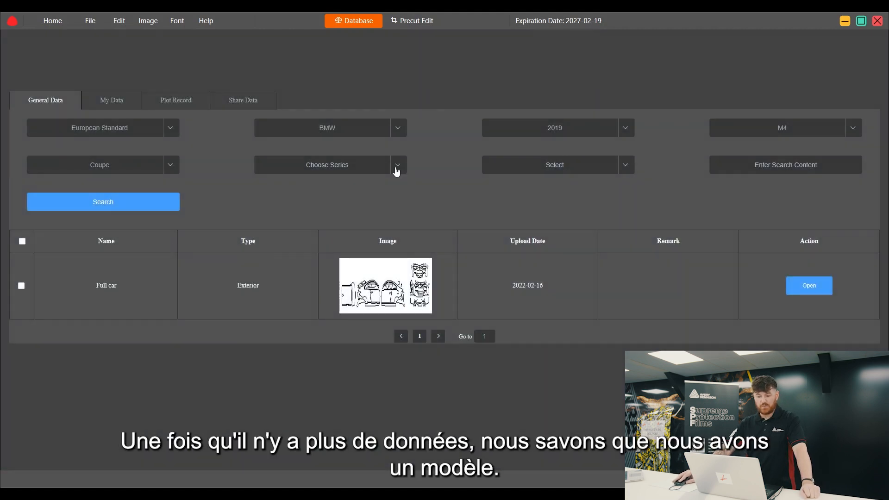
click(396, 168)
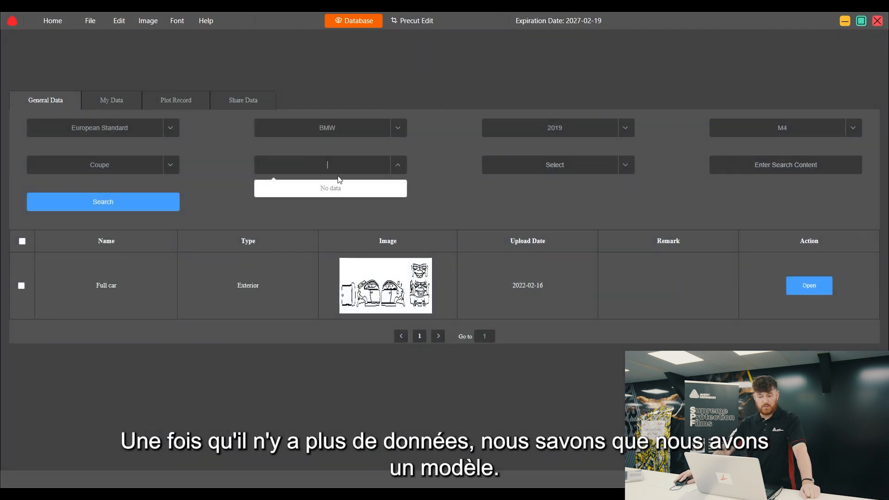
click(457, 184)
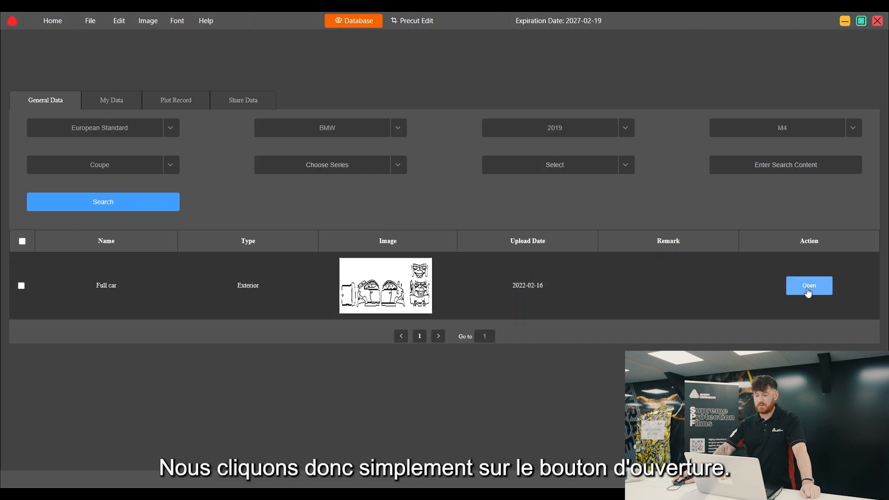
click(808, 291)
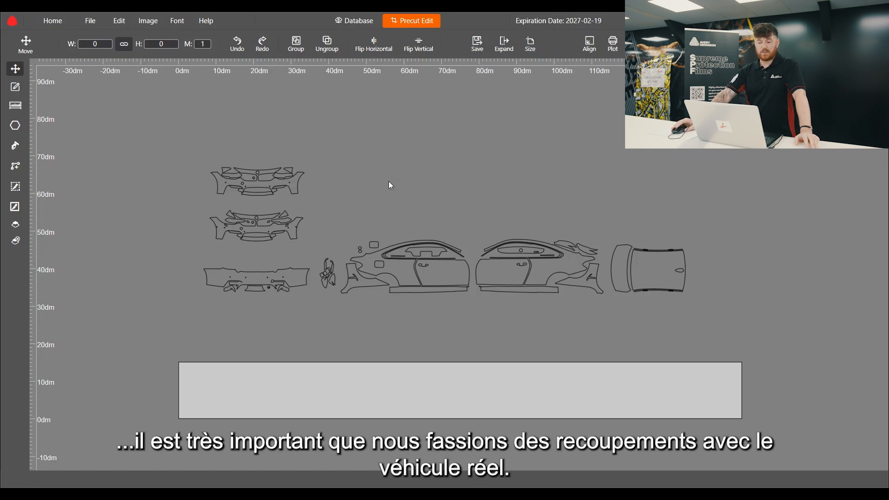
Examine the two front bumper patterns closely and compare their shapes and cut-outs
scroll(400, 227, up, 3)
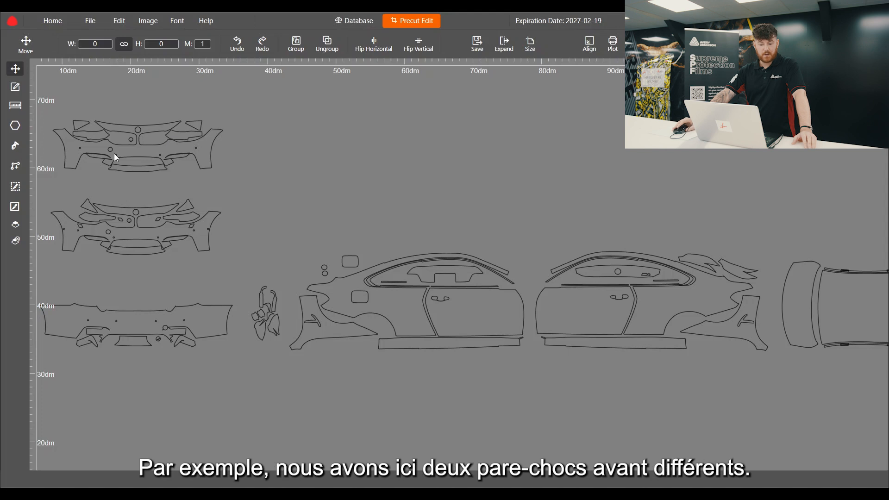
scroll(74, 127, up, 5)
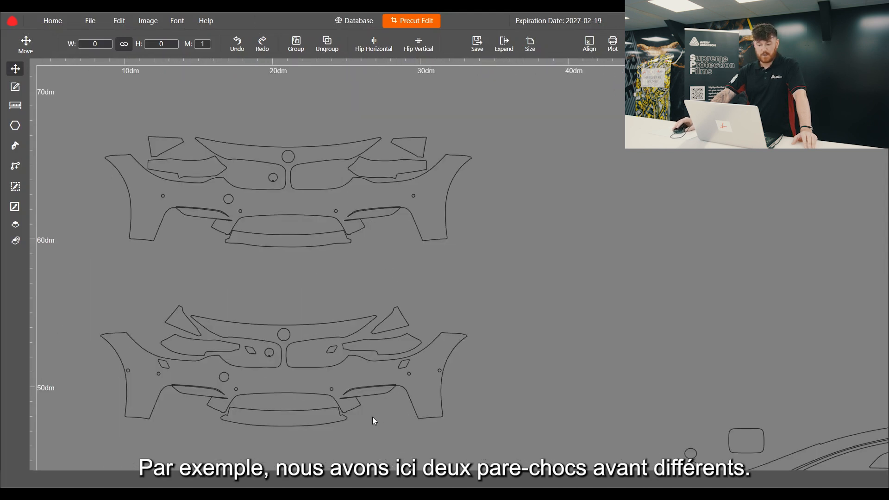
scroll(363, 385, up, 2)
scroll(420, 361, up, 2)
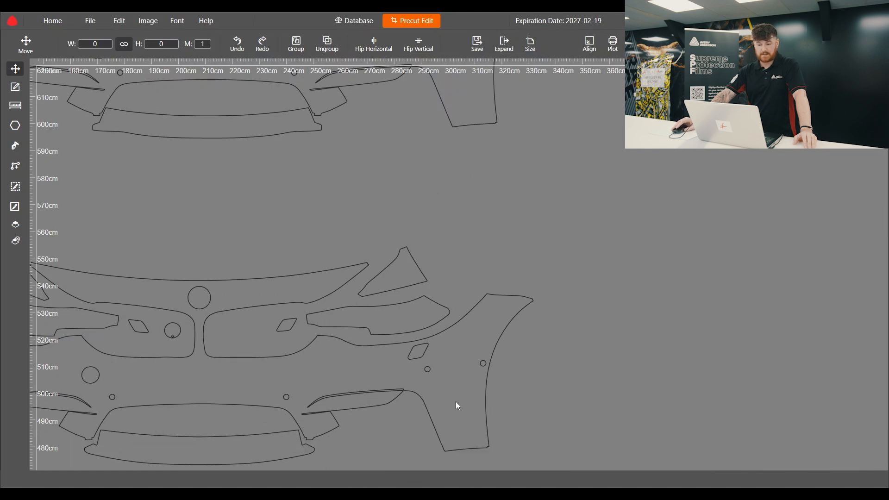
scroll(456, 401, down, 3)
scroll(318, 123, up, 2)
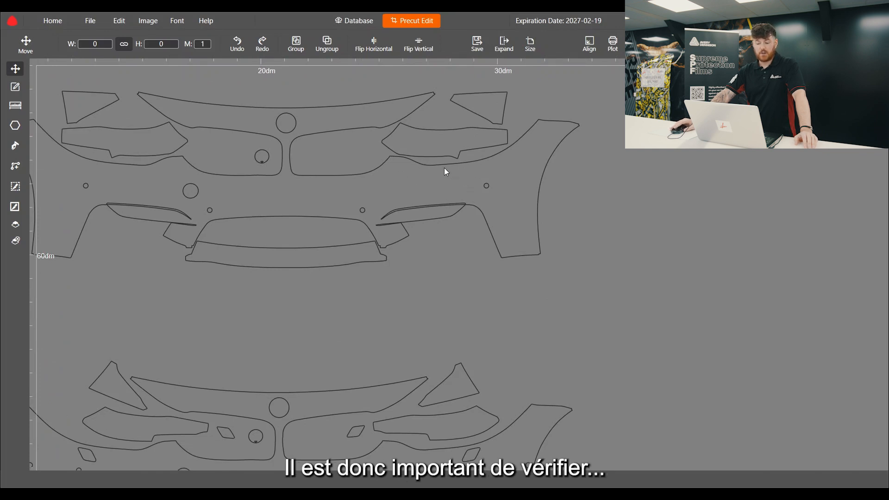
scroll(443, 168, down, 2)
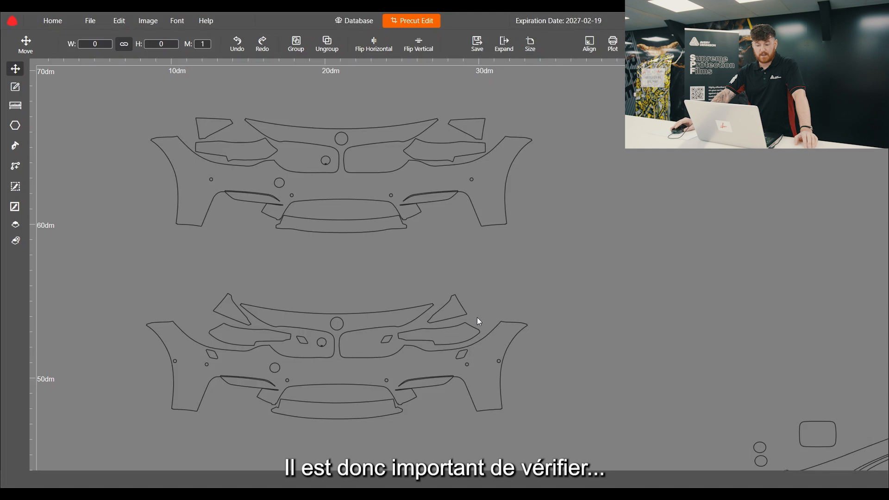
scroll(301, 133, down, 2)
scroll(345, 166, up, 1)
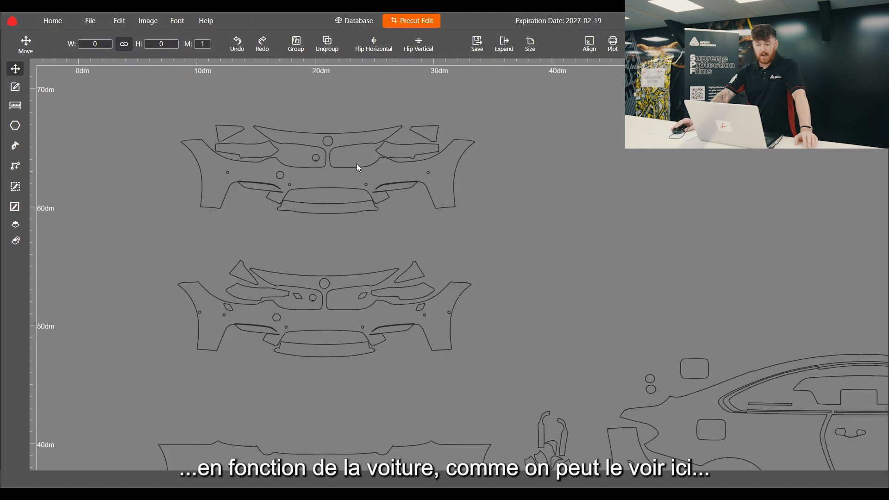
scroll(408, 159, up, 2)
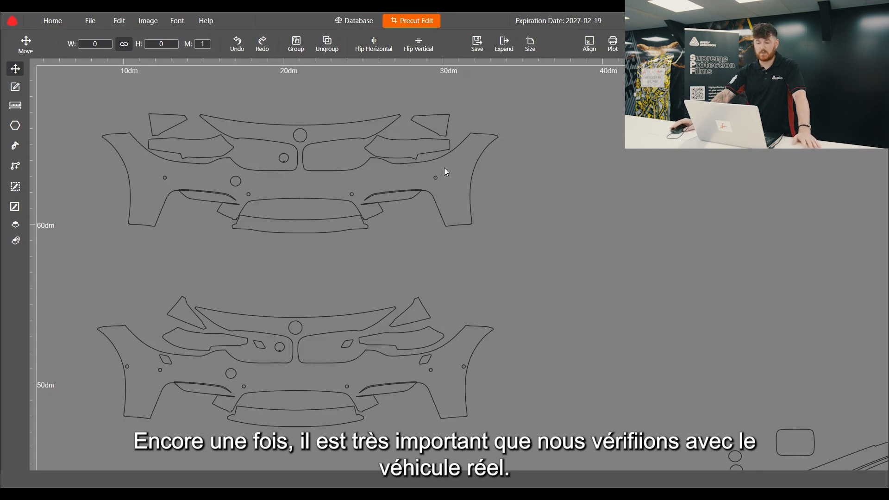
Select all of the car's patterns, copy them and paste the duplicate set above the originals
scroll(375, 157, down, 2)
scroll(374, 160, down, 3)
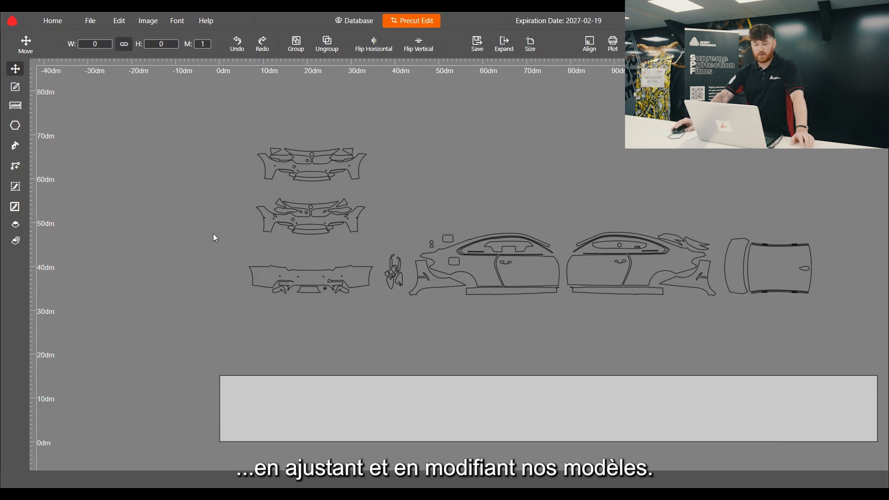
scroll(227, 188, down, 2)
scroll(322, 177, up, 1)
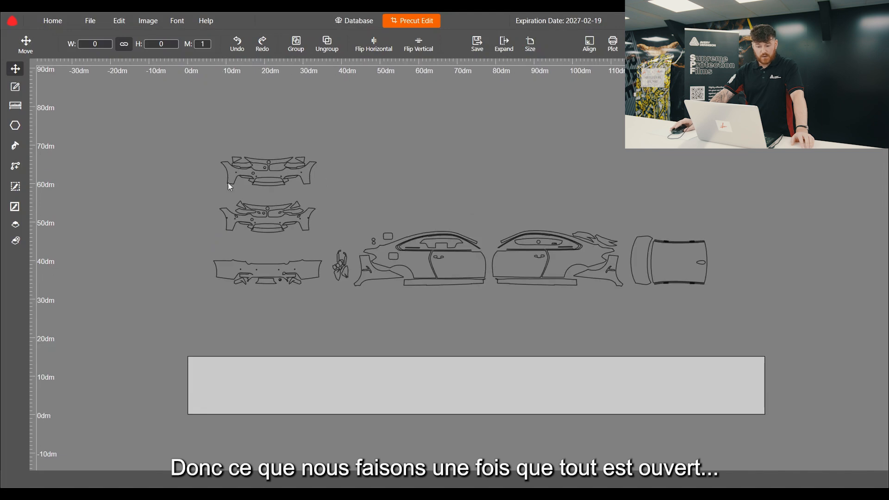
drag(190, 136, 722, 303)
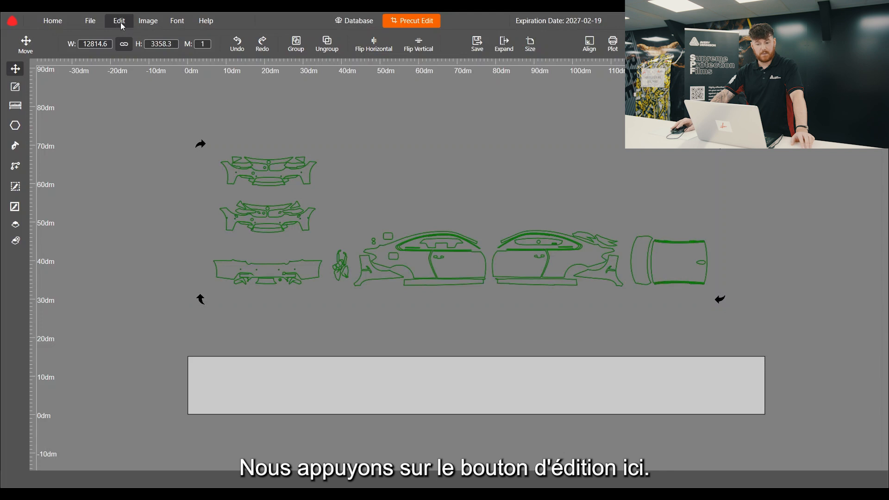
click(91, 105)
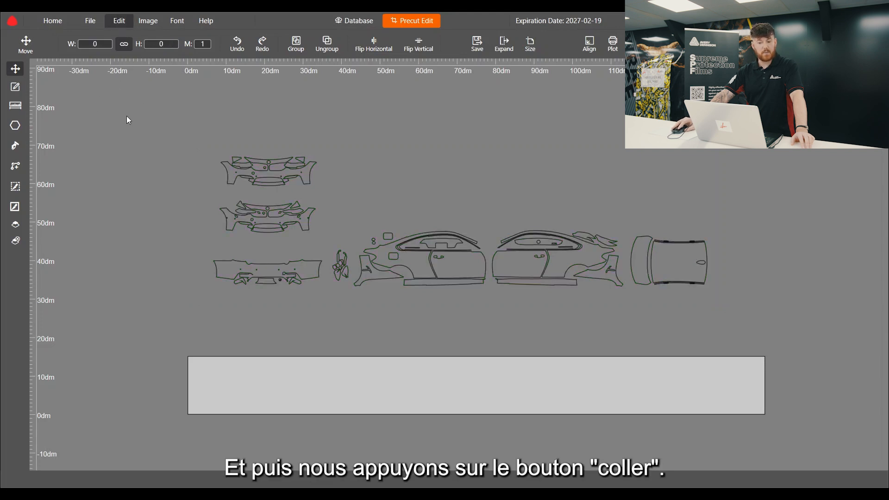
click(383, 342)
scroll(383, 382, down, 4)
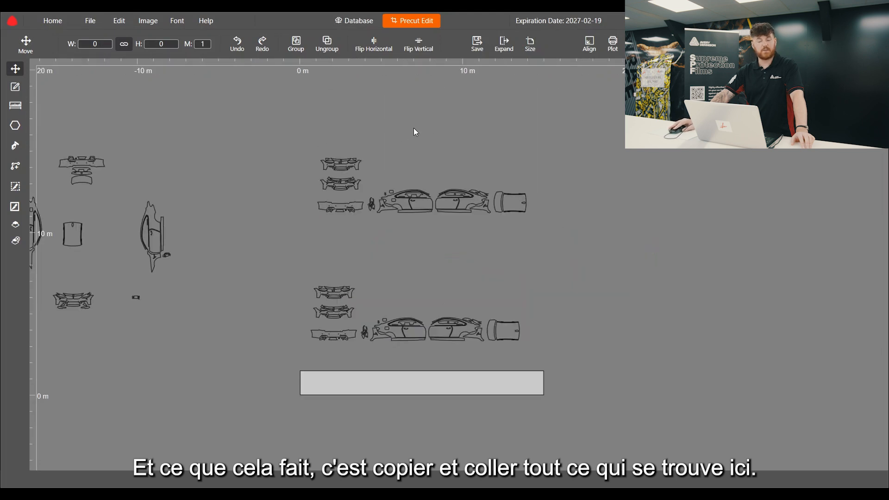
scroll(357, 230, up, 3)
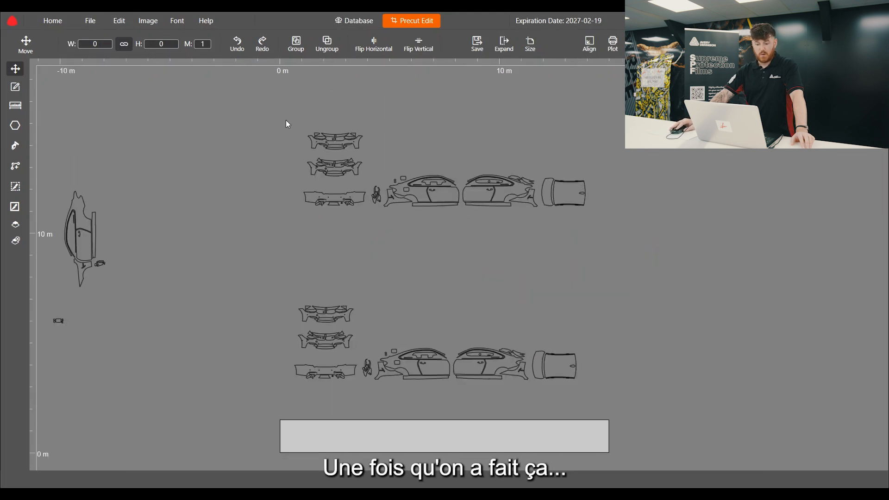
Delete the duplicated pattern set placed above the original patterns
drag(282, 117, 607, 221)
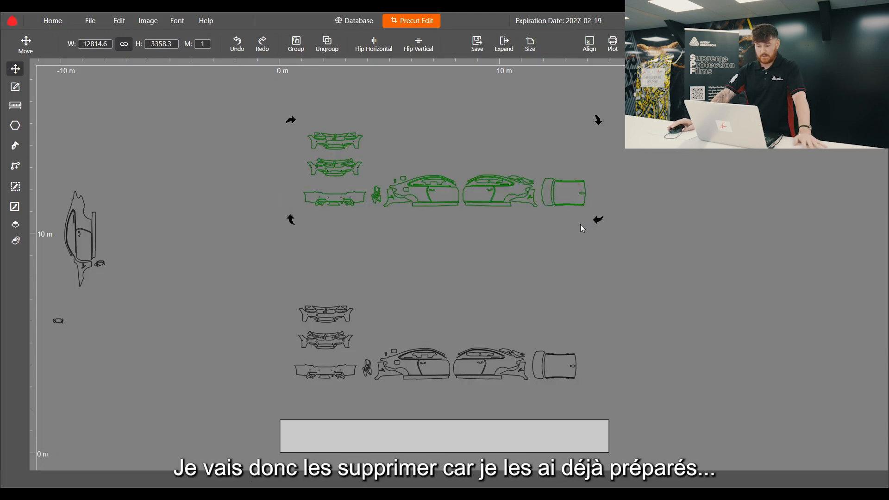
key(Delete)
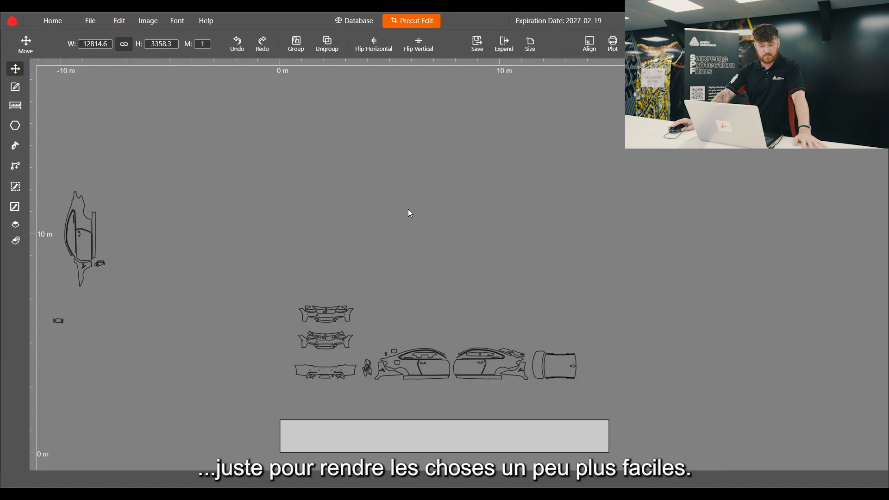
Move the isolated vertical side-panel set, including its mirror pieces, close alongside the roof in the car overview layout
scroll(408, 212, down, 2)
scroll(60, 226, up, 2)
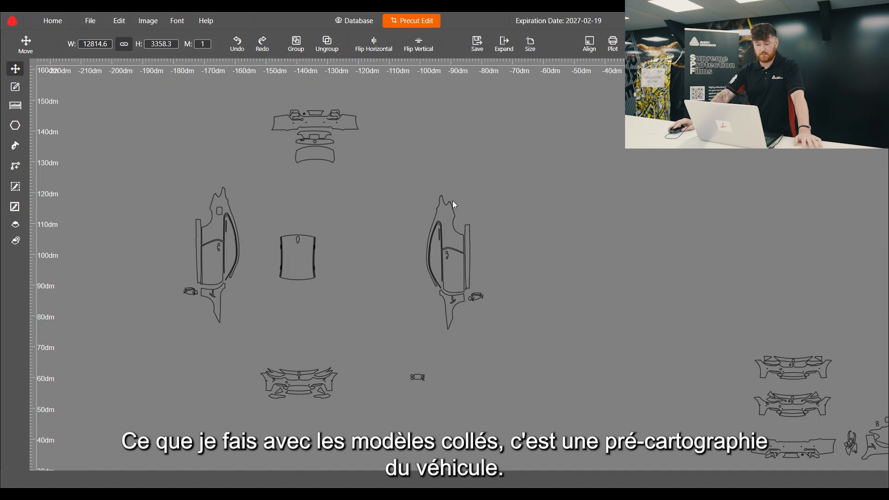
drag(401, 183, 513, 345)
scroll(392, 260, up, 2)
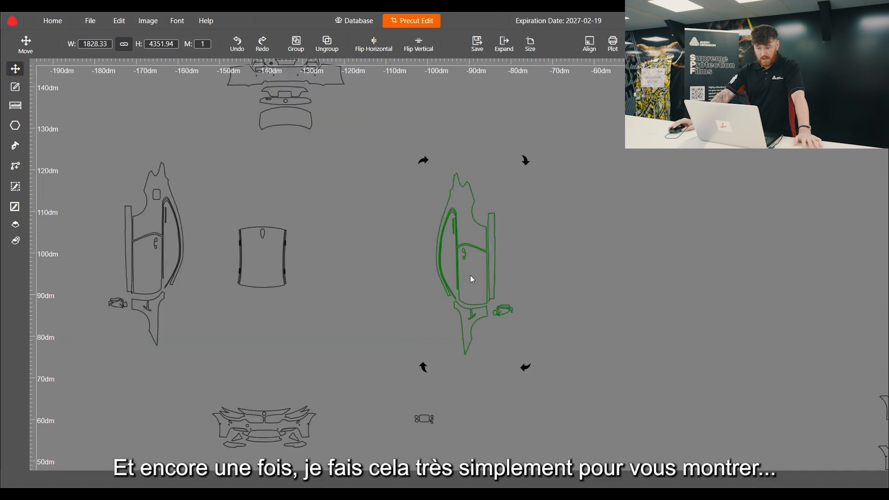
drag(473, 279, 329, 280)
drag(327, 281, 328, 281)
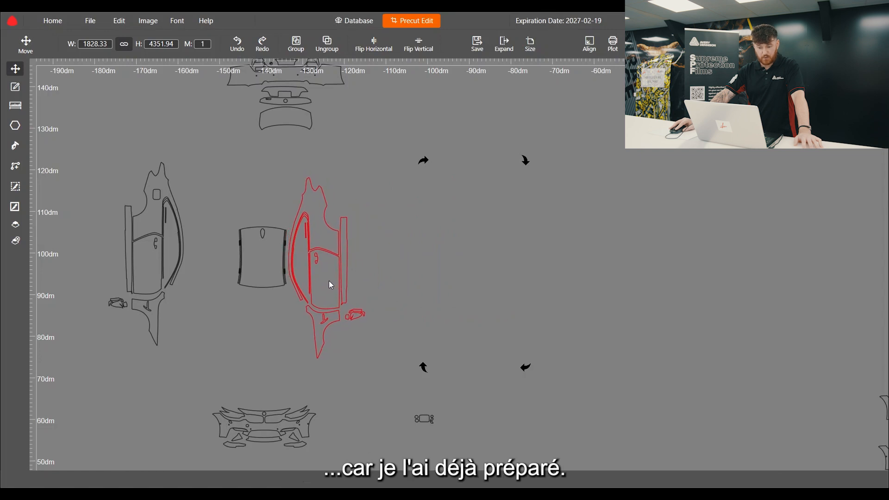
Move the opposite side-panel set and its mirror pieces inward against the other edge of the roof
click(112, 168)
drag(100, 139, 197, 351)
drag(173, 279, 202, 290)
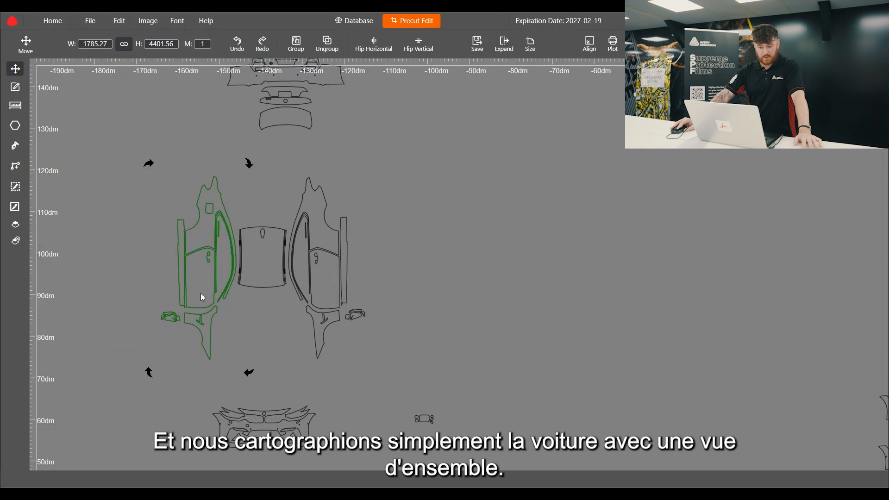
Move the front bumper pieces up to the ends of the front fenders in the overview layout
drag(185, 397, 349, 453)
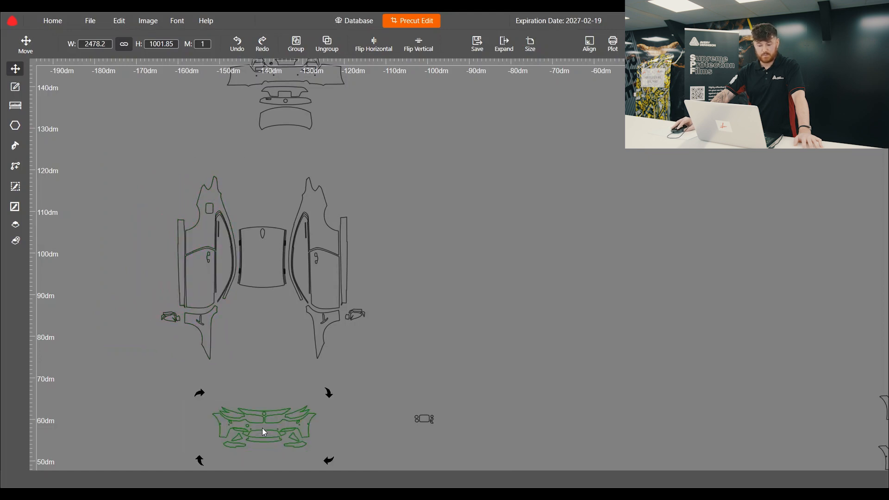
drag(261, 426, 259, 373)
click(410, 177)
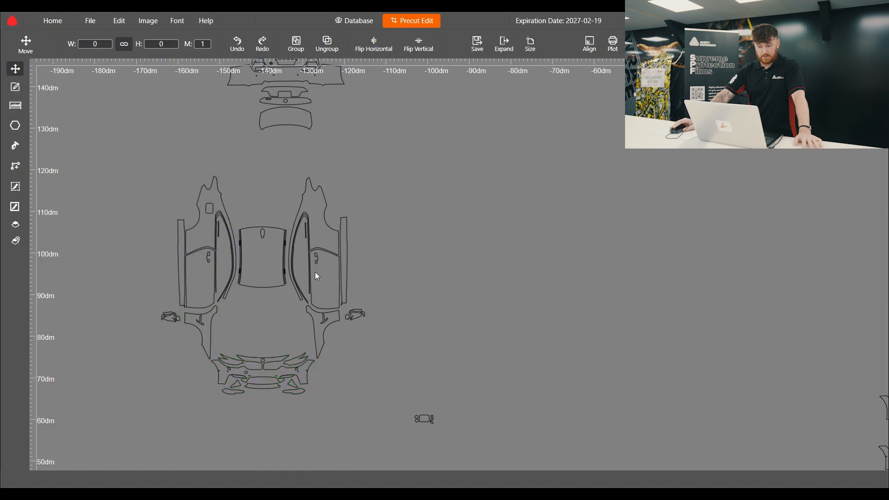
Move the rear bumper, trunk and rear pieces down to the rear ends of the side panels
scroll(274, 176, up, 3)
scroll(320, 332, down, 4)
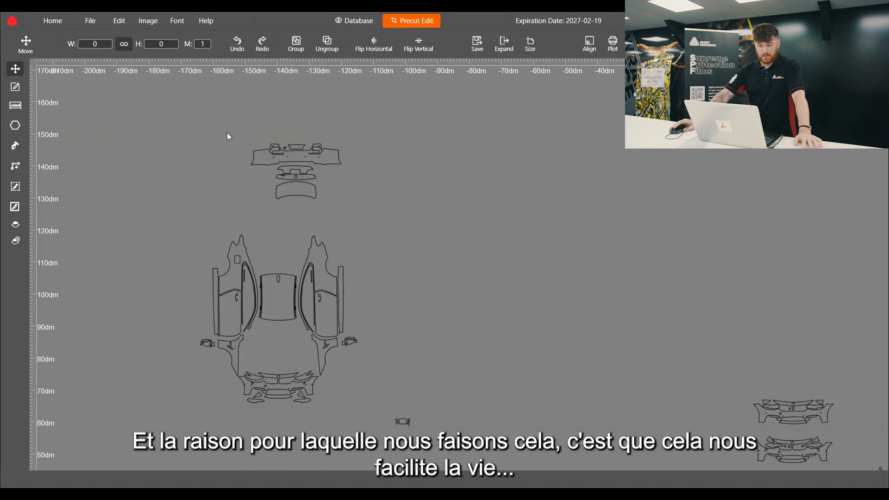
scroll(227, 133, up, 1)
drag(224, 124, 398, 229)
drag(331, 213, 302, 272)
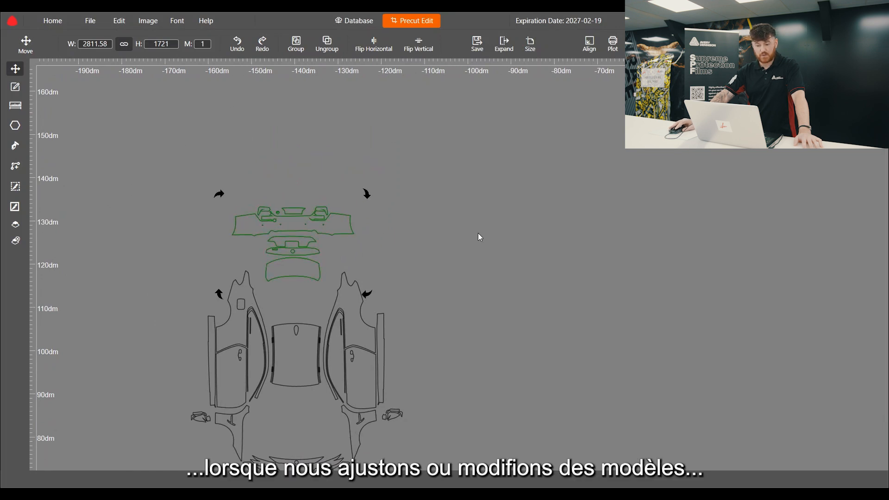
click(332, 197)
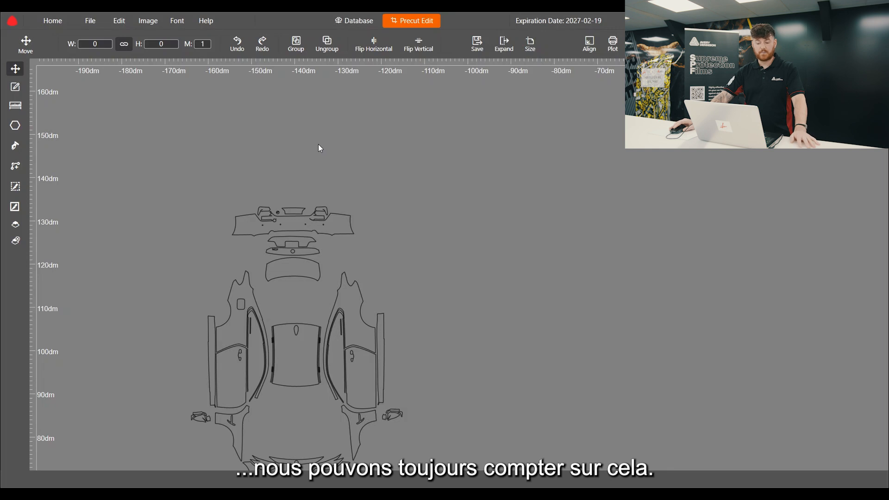
Compare the assembled car overview layout with the row of original patterns
scroll(318, 143, down, 2)
scroll(215, 121, down, 2)
scroll(652, 332, up, 4)
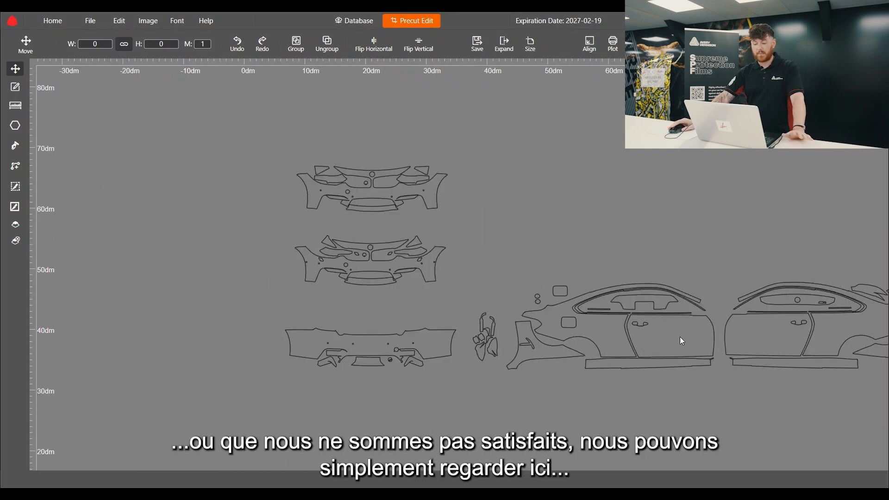
scroll(681, 337, down, 3)
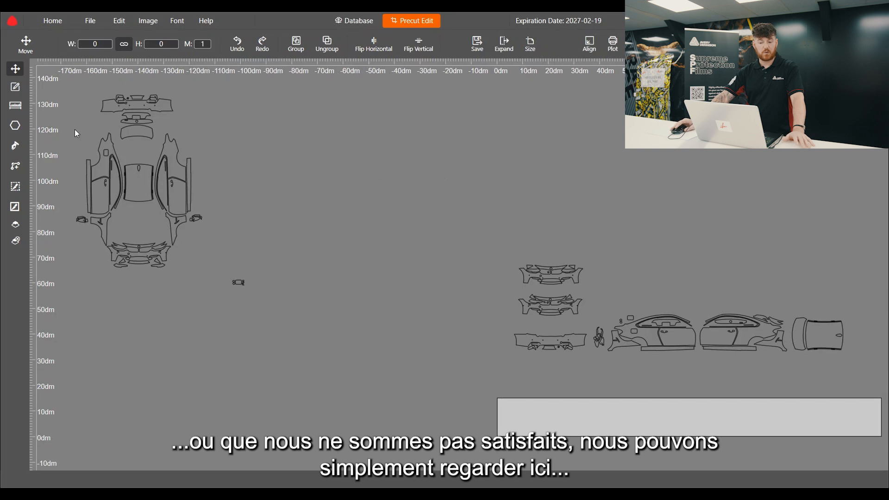
scroll(81, 135, up, 2)
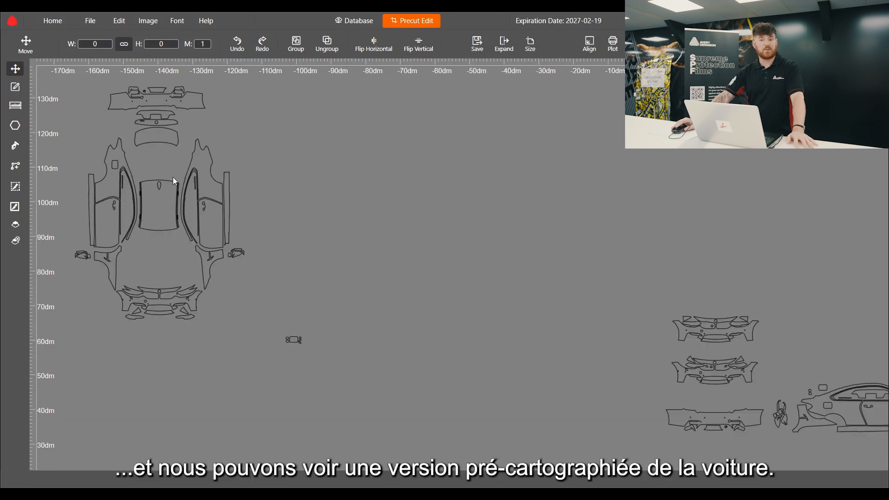
scroll(197, 151, down, 2)
scroll(559, 324, up, 3)
Examine the small side-mirror pieces beside the rear bumper and locate them and the rear section in the overview layout
scroll(559, 325, up, 4)
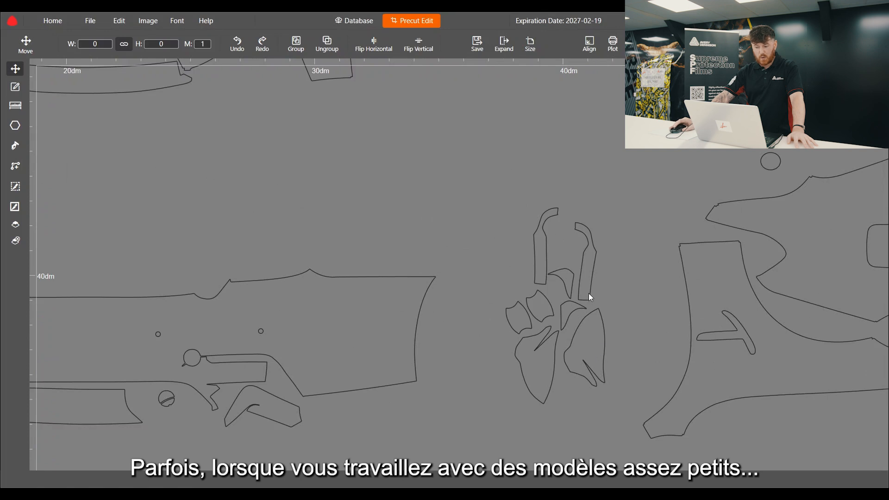
scroll(589, 296, up, 3)
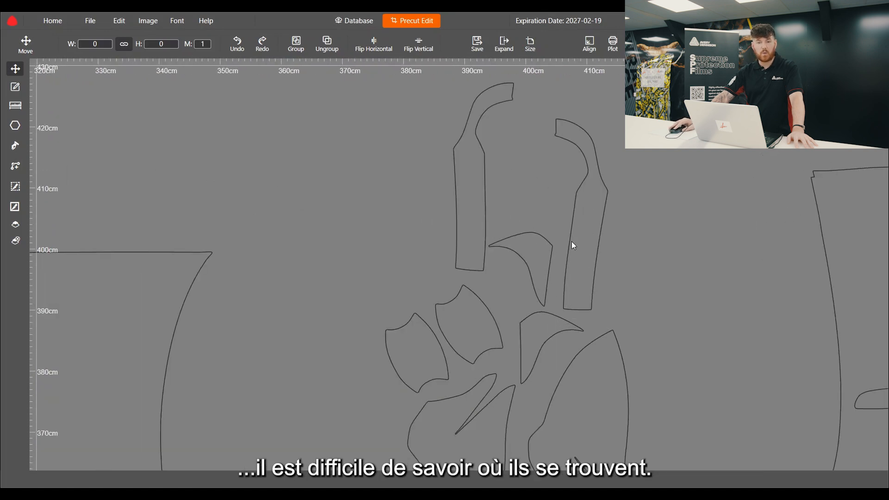
scroll(641, 302, down, 3)
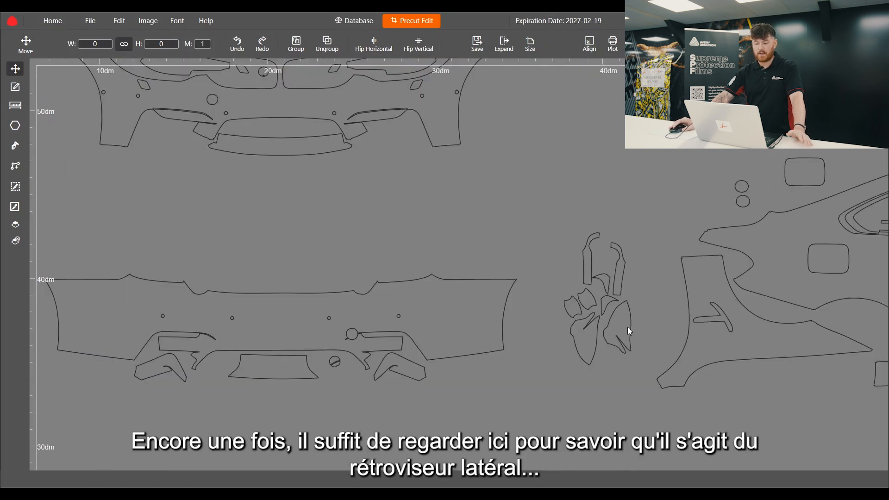
scroll(629, 330, down, 3)
scroll(635, 331, down, 3)
scroll(334, 231, up, 1)
scroll(335, 251, up, 3)
scroll(382, 296, down, 1)
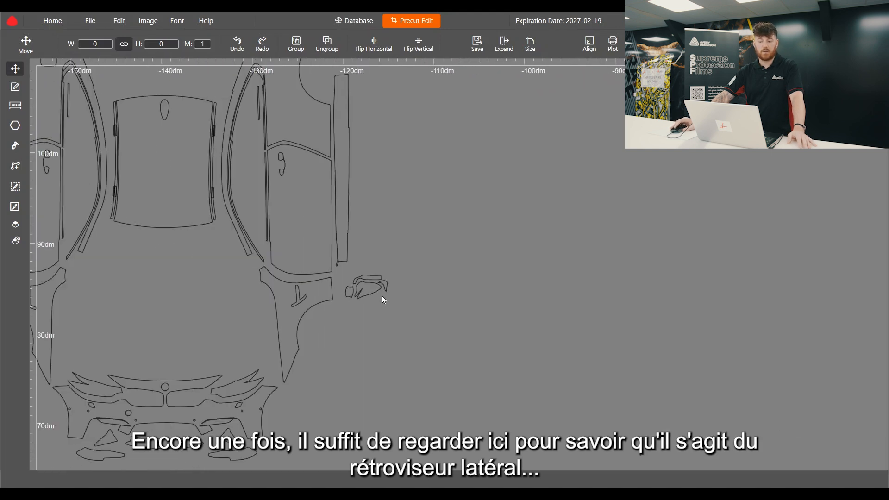
scroll(381, 295, down, 2)
scroll(246, 165, up, 4)
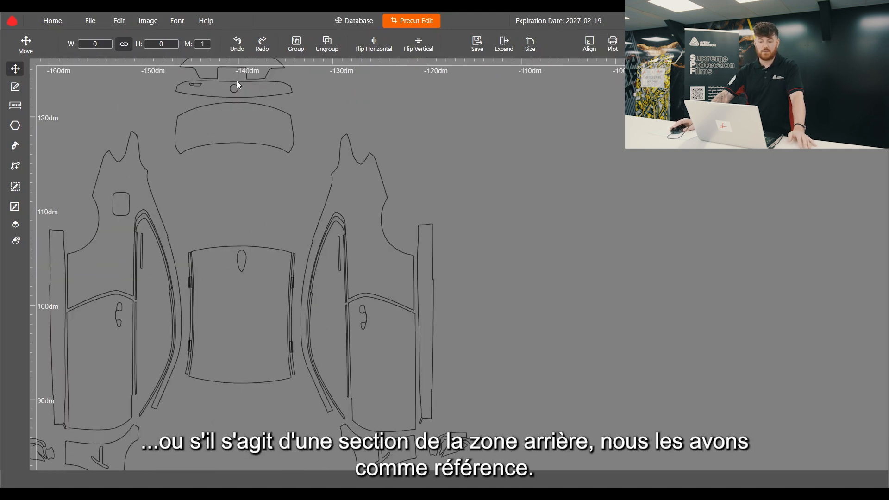
scroll(238, 84, up, 3)
scroll(283, 149, down, 7)
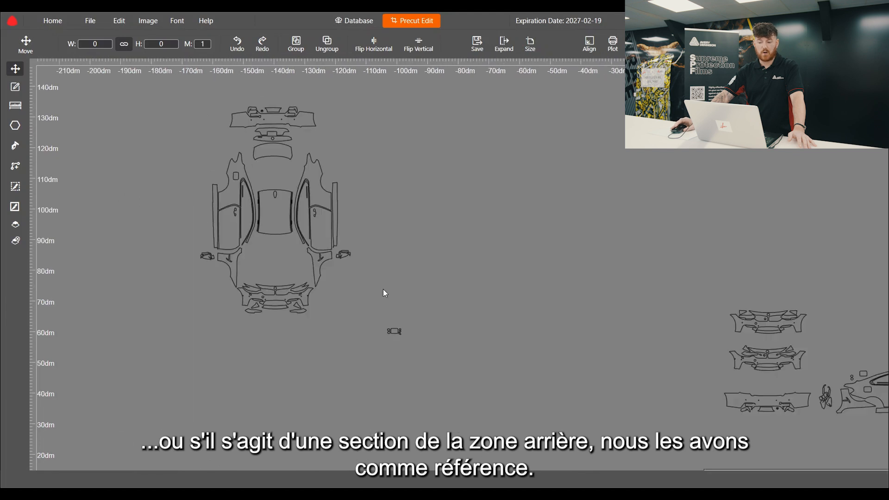
Look over the original patterns, the material area and the overview layout to see where each piece belongs
scroll(156, 100, down, 2)
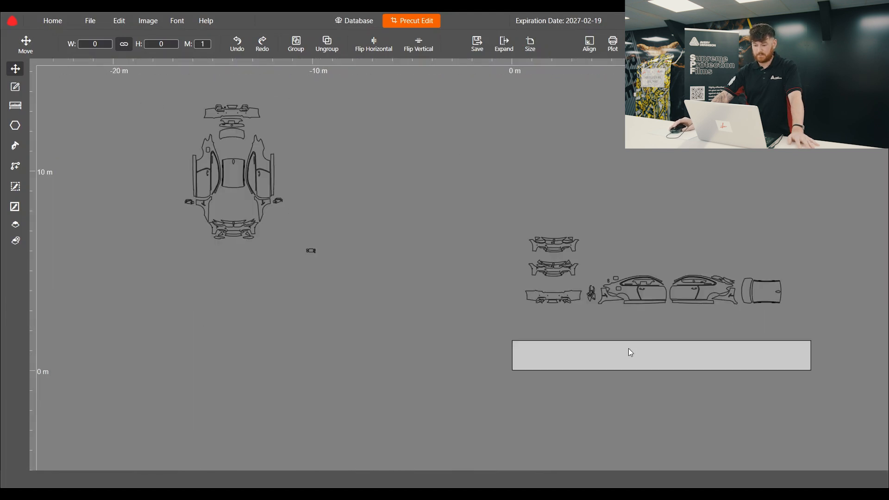
scroll(698, 346, up, 4)
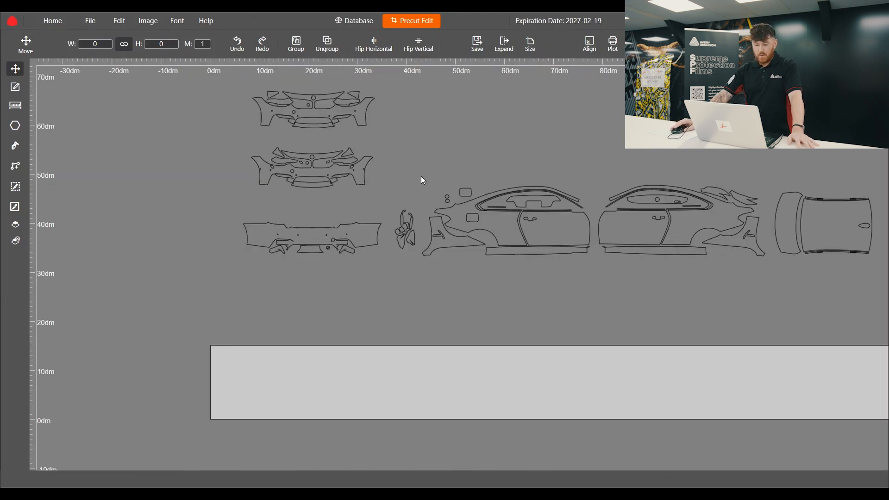
scroll(421, 180, down, 2)
scroll(544, 264, up, 1)
scroll(440, 172, down, 2)
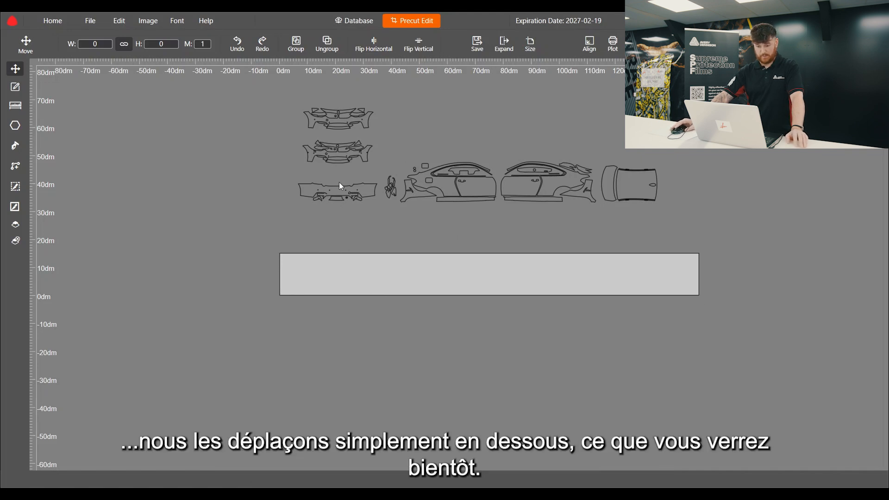
scroll(285, 197, down, 4)
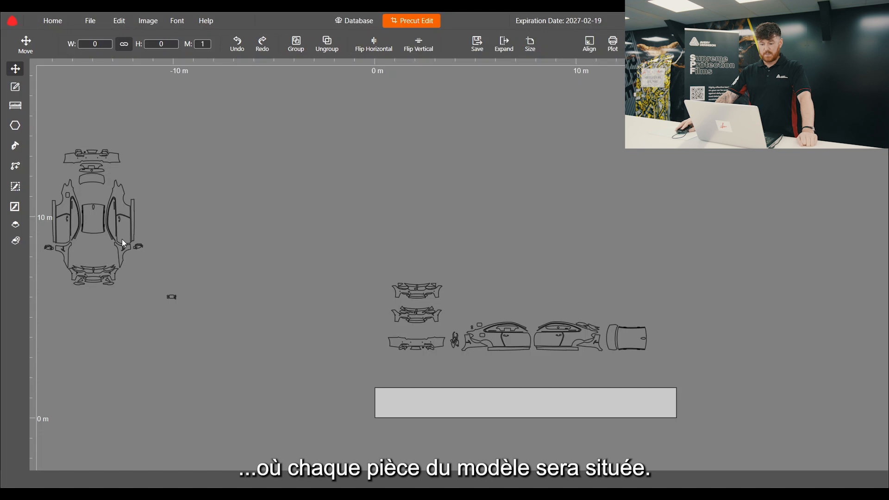
scroll(464, 369, up, 5)
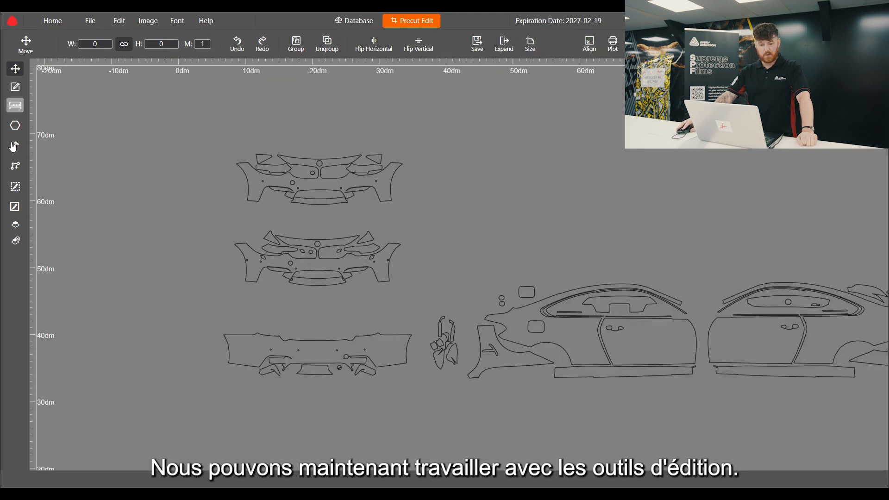
Select the door pattern of the side view nearest the mirror pieces and move it above the pattern row
scroll(427, 291, down, 2)
scroll(434, 288, up, 5)
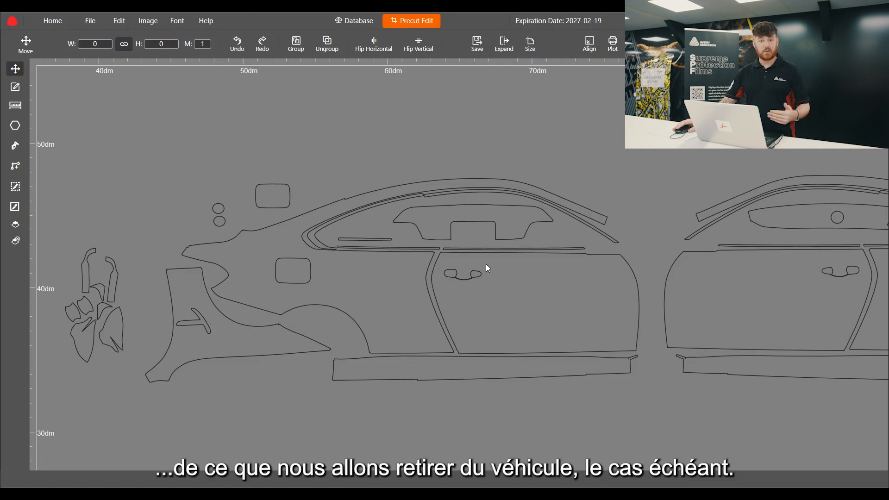
scroll(473, 273, up, 3)
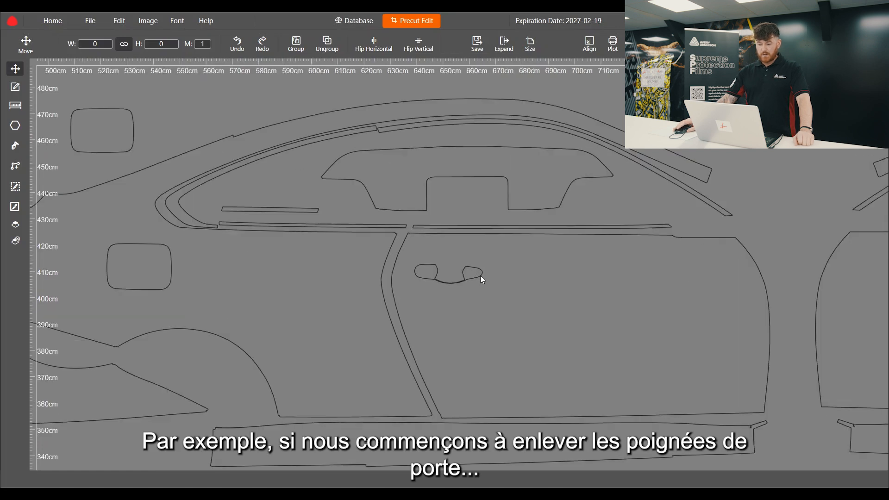
click(490, 266)
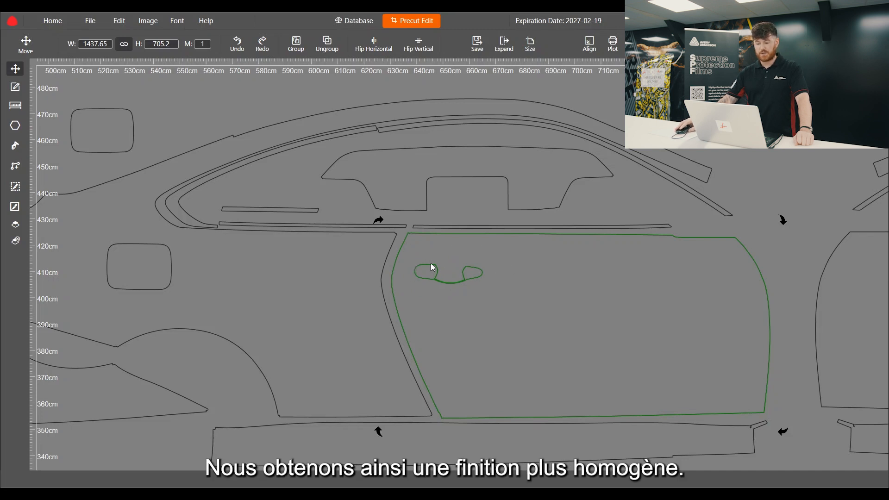
scroll(413, 298, down, 3)
scroll(423, 300, down, 2)
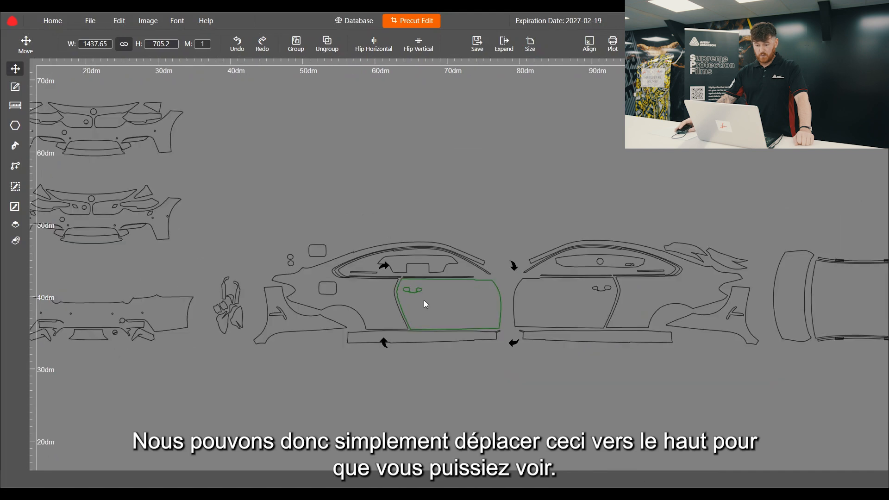
drag(443, 300, 433, 118)
Delete all nodes of the door handle cut-out from the isolated door pattern using node editing, and return to moving patterns
scroll(432, 118, up, 4)
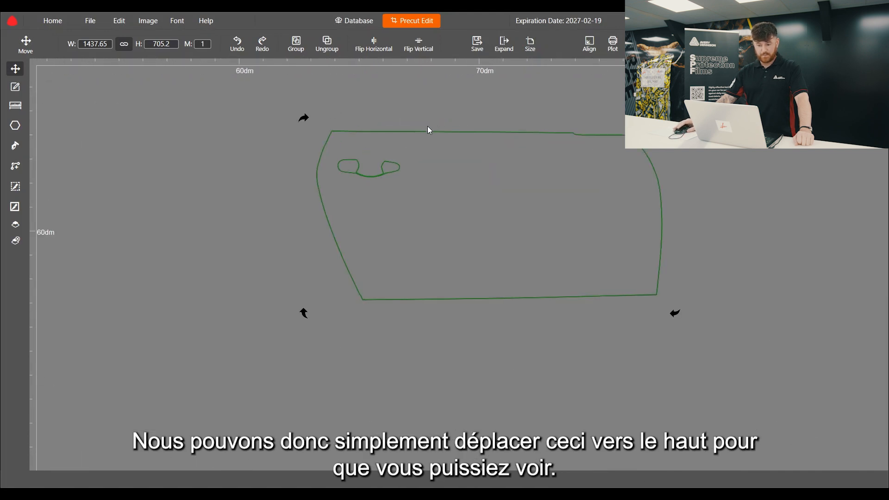
scroll(427, 126, up, 1)
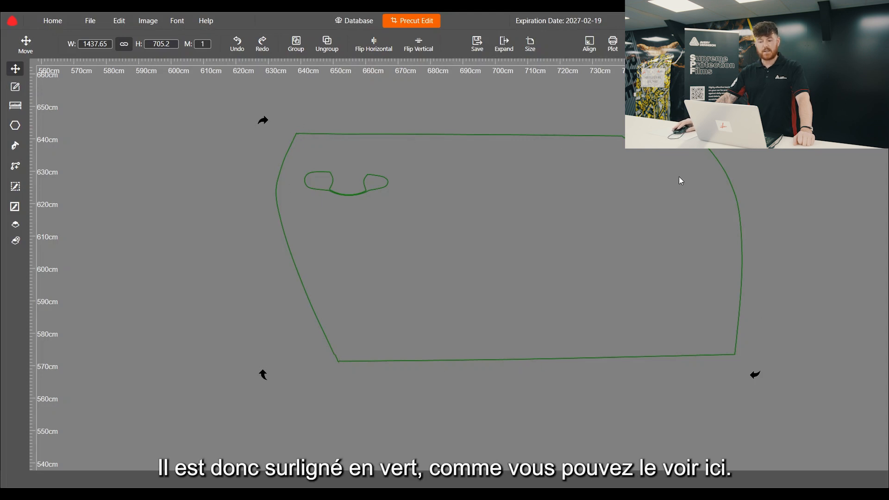
click(16, 90)
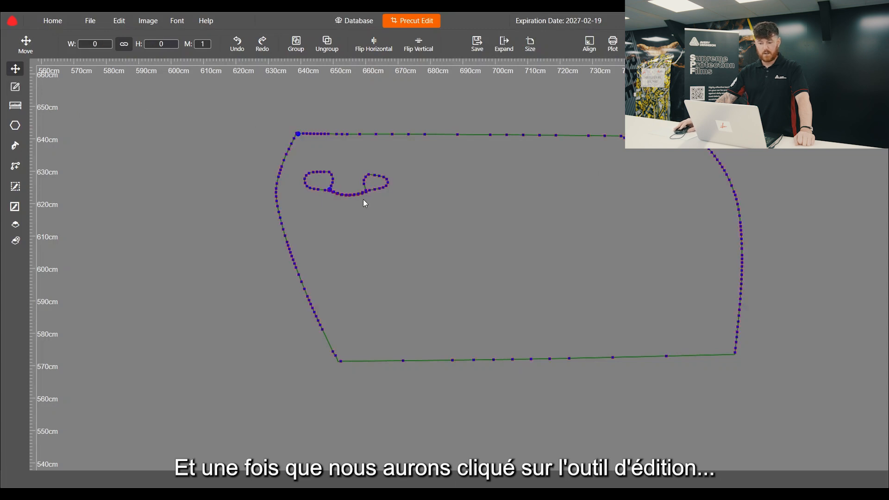
scroll(312, 140, up, 3)
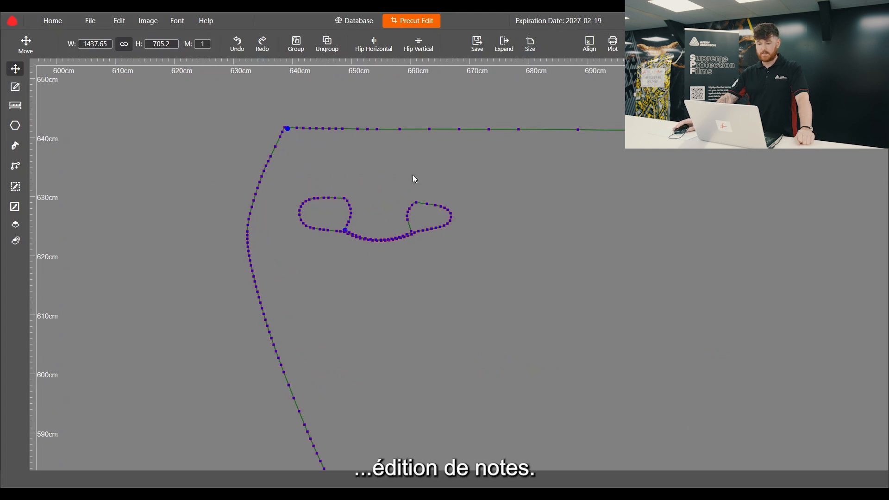
scroll(298, 161, down, 3)
scroll(350, 190, up, 3)
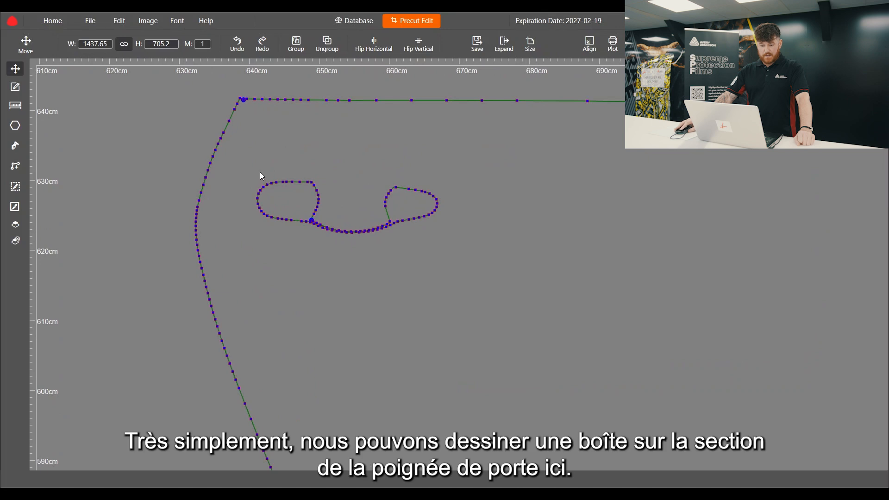
drag(243, 161, 480, 253)
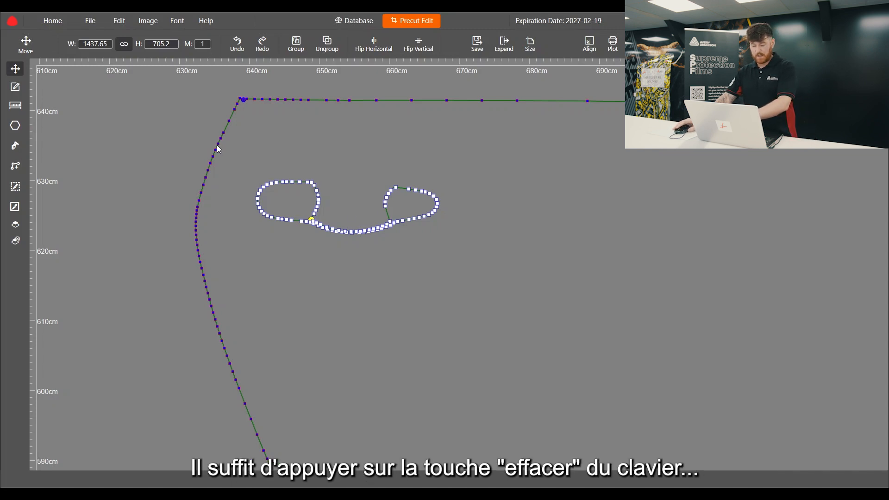
key(Delete)
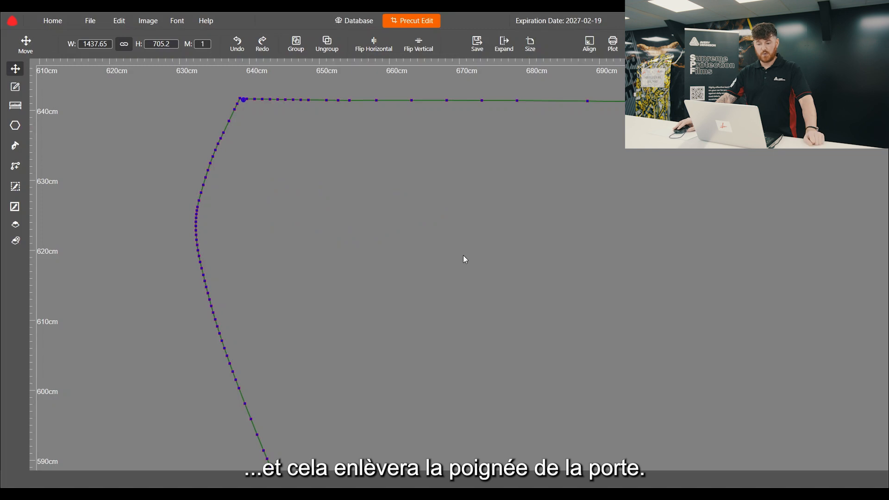
click(15, 70)
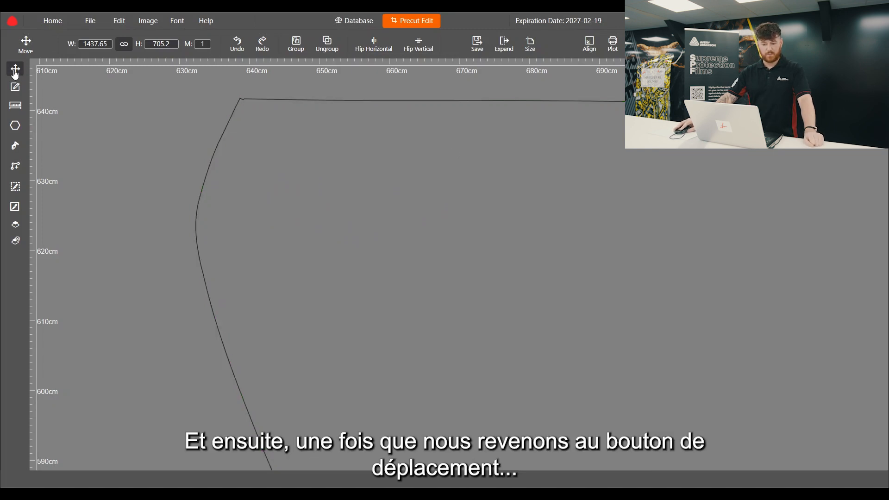
Shift the edited door pattern slightly sideways in the free area above the pattern row
scroll(224, 181, down, 3)
drag(277, 225, 322, 244)
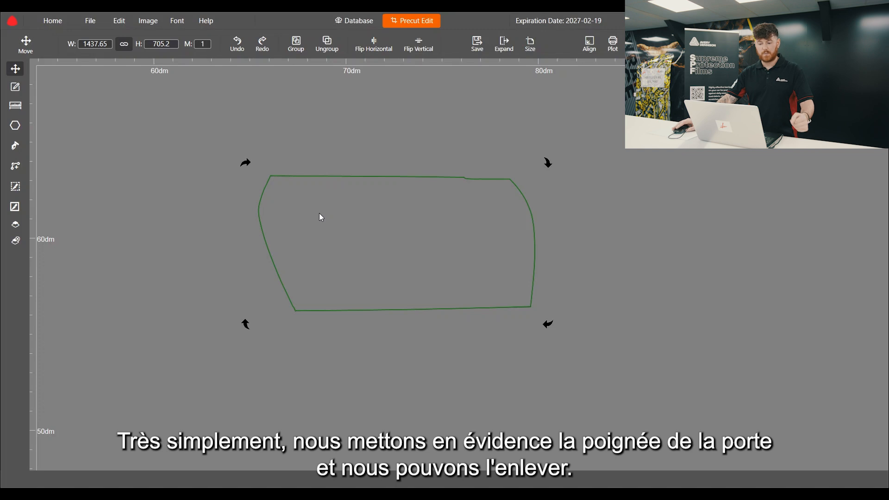
scroll(321, 209, down, 3)
scroll(318, 203, up, 2)
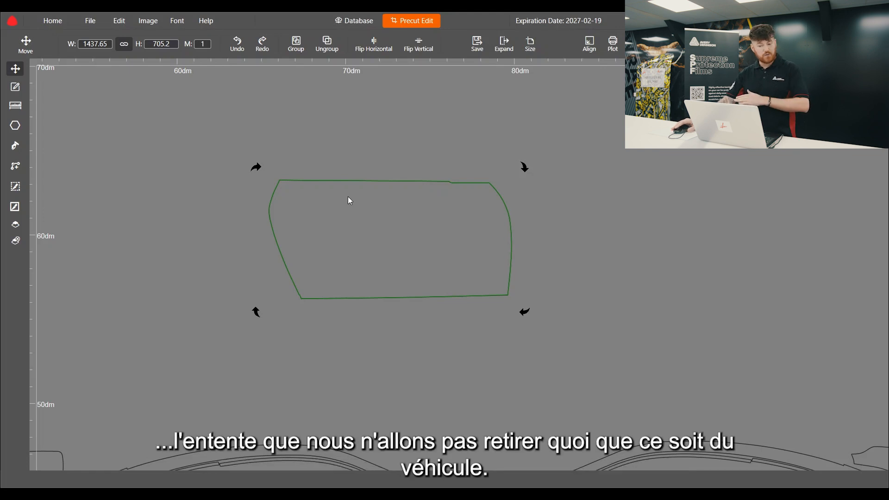
scroll(347, 114, down, 3)
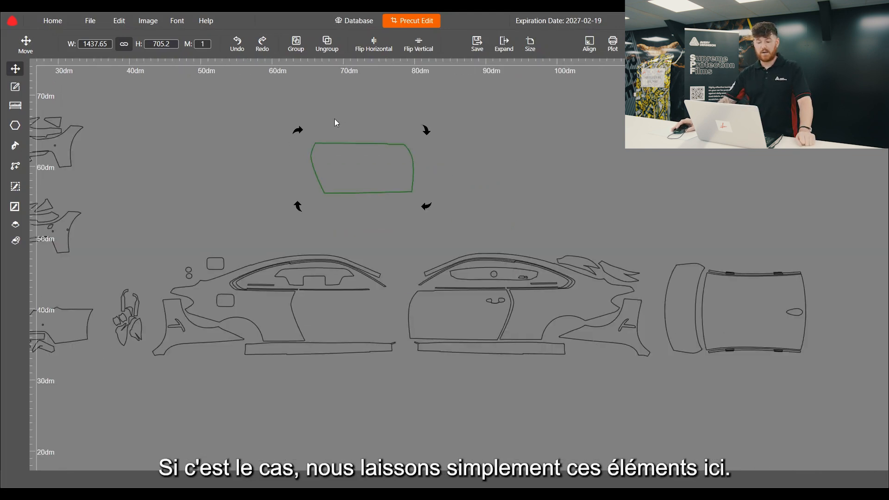
Move the boot-lid pattern with the badge cut-outs out of the side view into the free area beside the edited door
scroll(431, 241, up, 5)
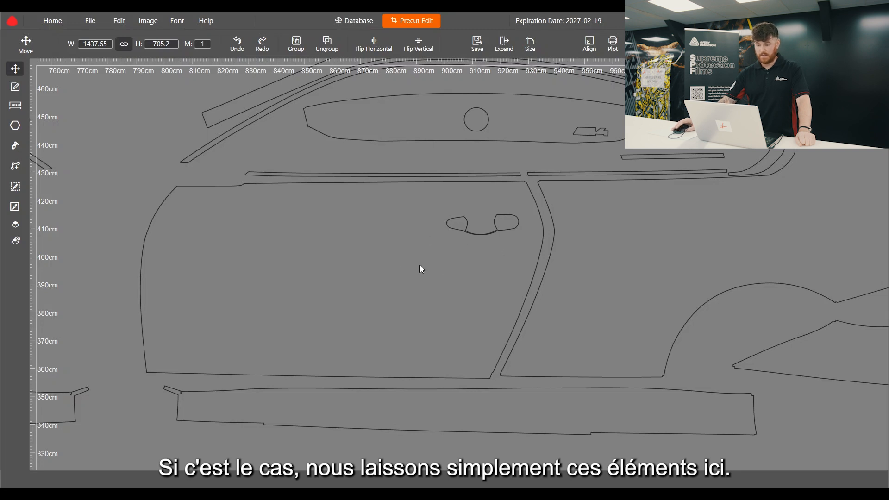
scroll(421, 268, down, 4)
drag(435, 201, 469, 99)
scroll(320, 257, down, 2)
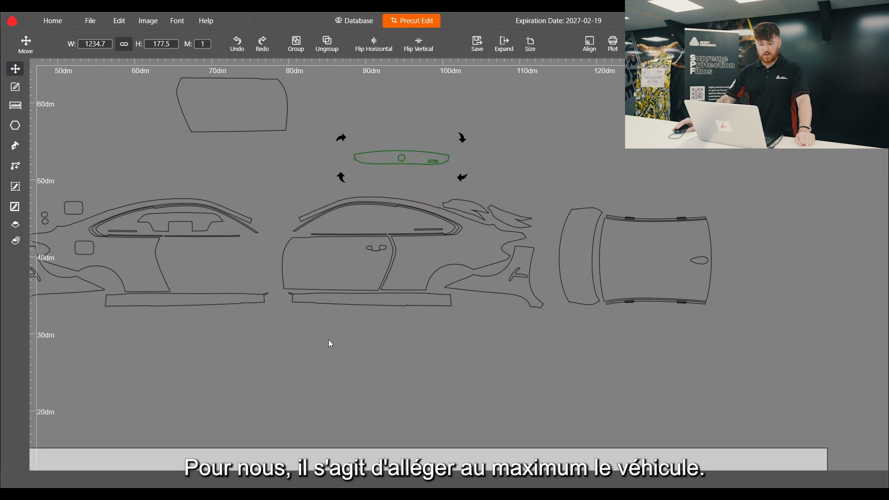
scroll(366, 327, down, 2)
scroll(463, 265, up, 4)
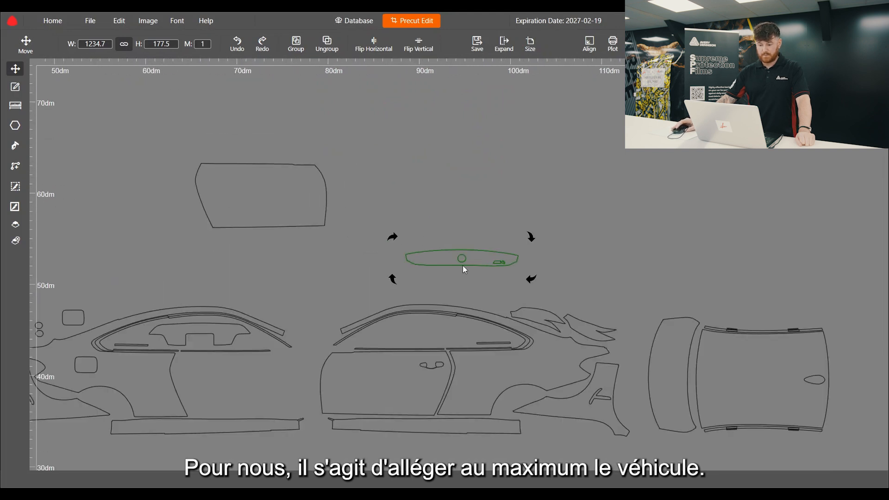
drag(416, 254, 377, 153)
Delete all nodes of the round badge cut-out from the boot-lid pattern
scroll(526, 169, up, 3)
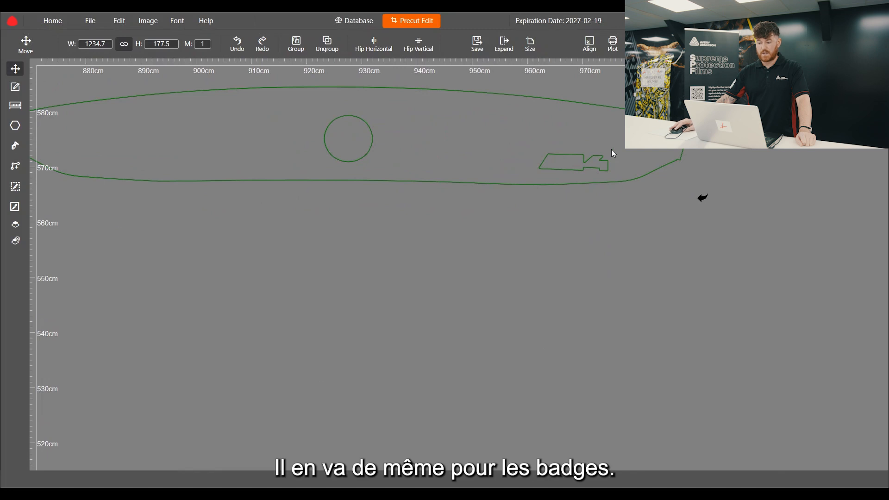
scroll(412, 191, down, 2)
scroll(386, 148, up, 1)
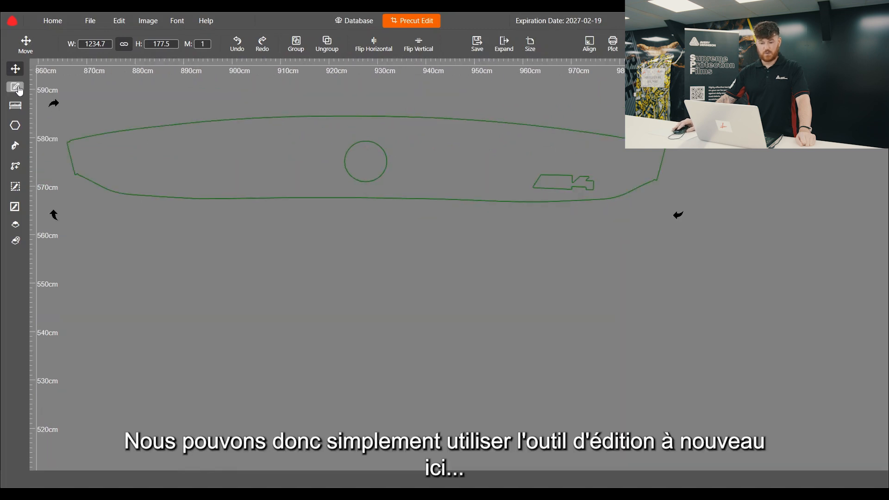
click(15, 88)
scroll(338, 155, up, 2)
drag(330, 122, 456, 216)
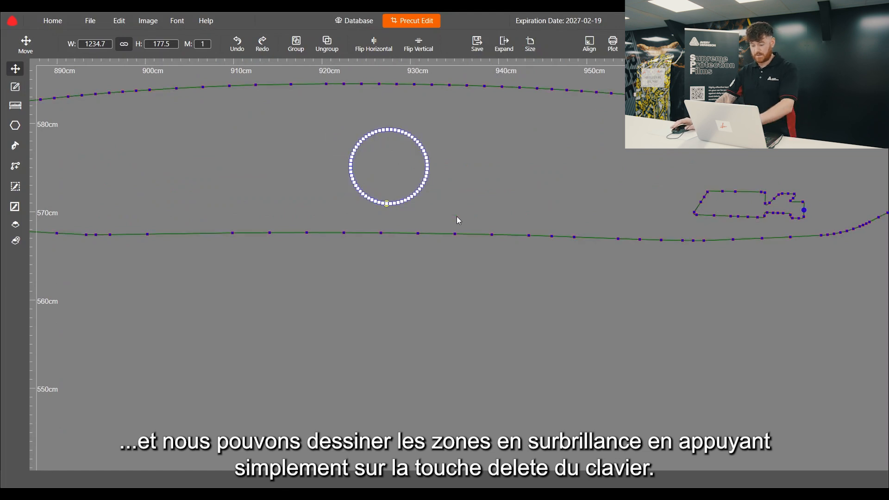
key(Delete)
Delete the M4 badge cut-out from the boot-lid pattern and finish editing its nodes
scroll(361, 208, down, 2)
scroll(612, 207, up, 3)
drag(430, 152, 682, 243)
key(Delete)
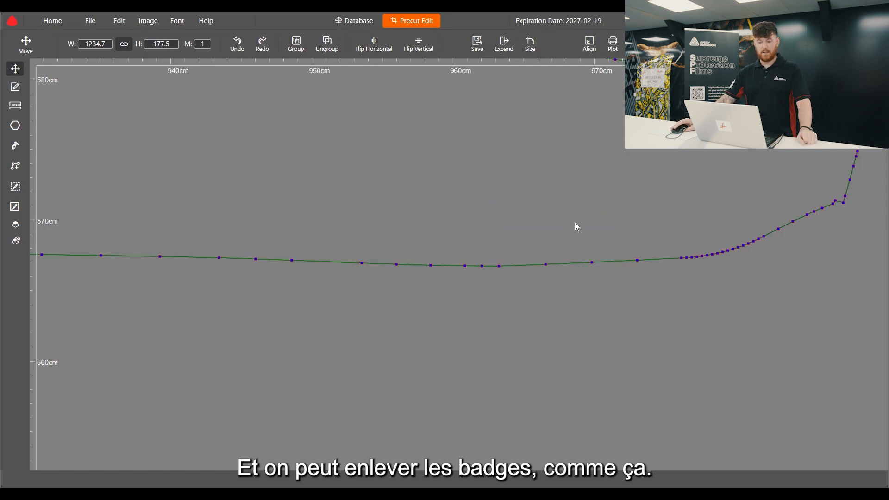
scroll(578, 223, down, 1)
scroll(648, 292, down, 5)
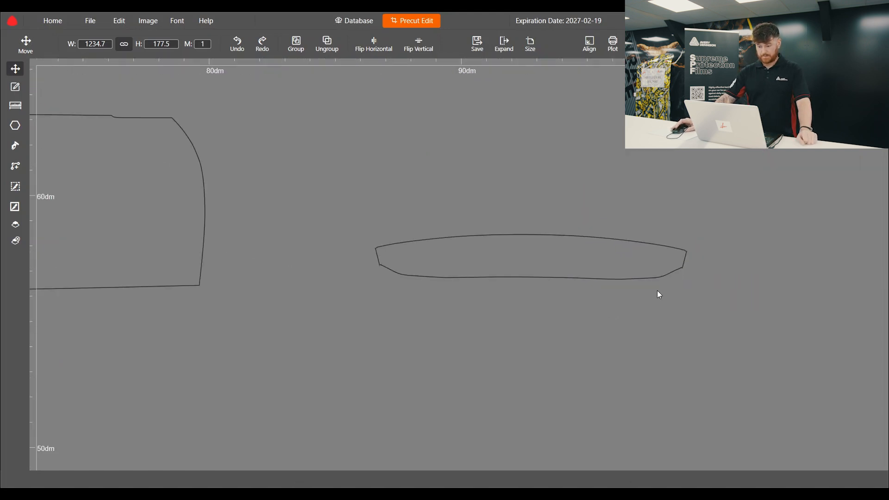
scroll(655, 245, down, 2)
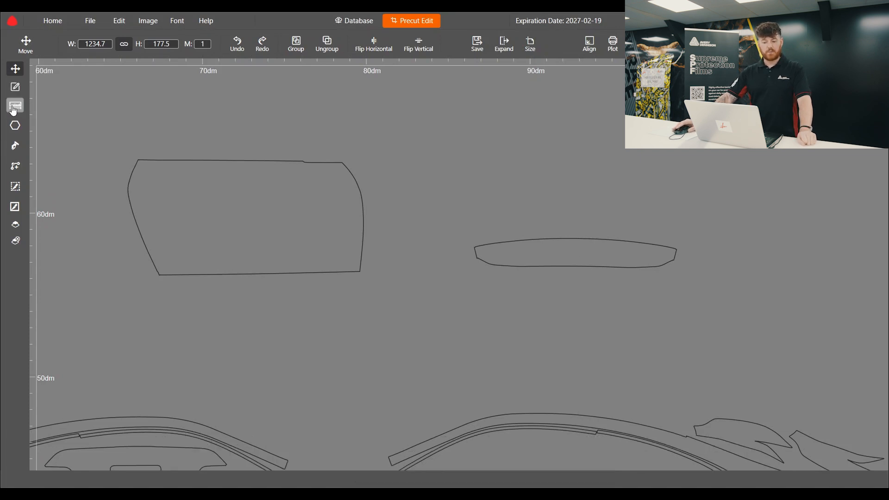
Move the rear quarter panel pattern next to the remaining door out of the row into the free area above
scroll(446, 240, down, 2)
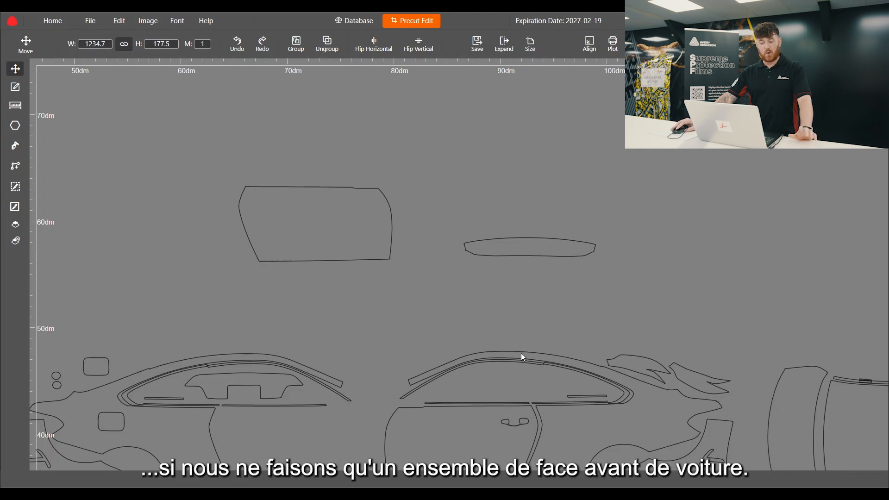
scroll(379, 330, down, 2)
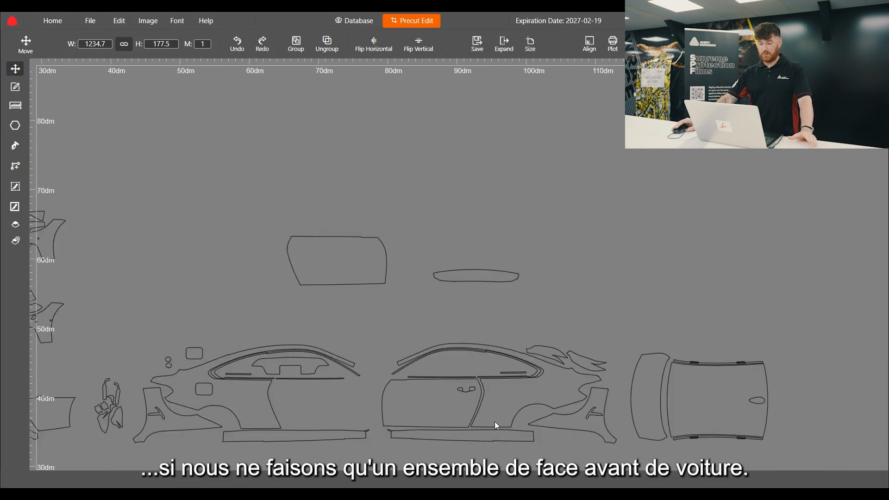
drag(500, 411, 620, 179)
Measure along the quarter panel's narrow roof pillar strip from its front tip to the upper edge where the curve begins
scroll(619, 174, up, 12)
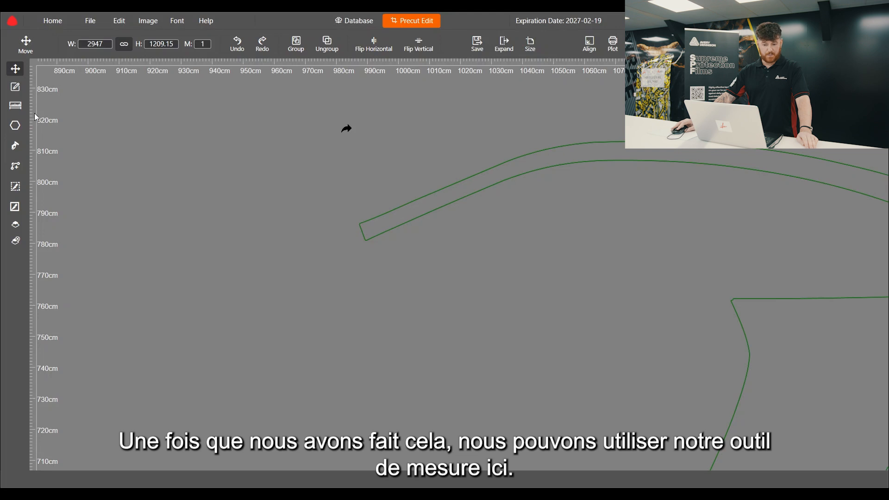
click(16, 111)
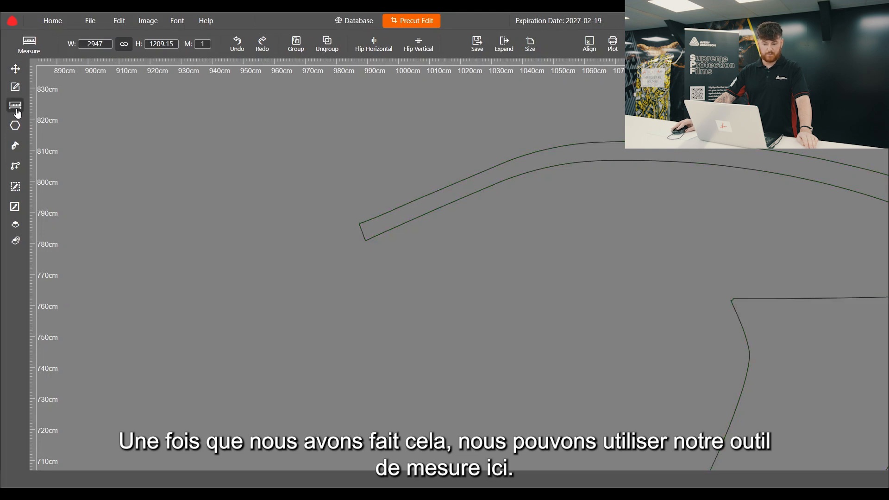
scroll(484, 186, up, 5)
scroll(346, 297, up, 3)
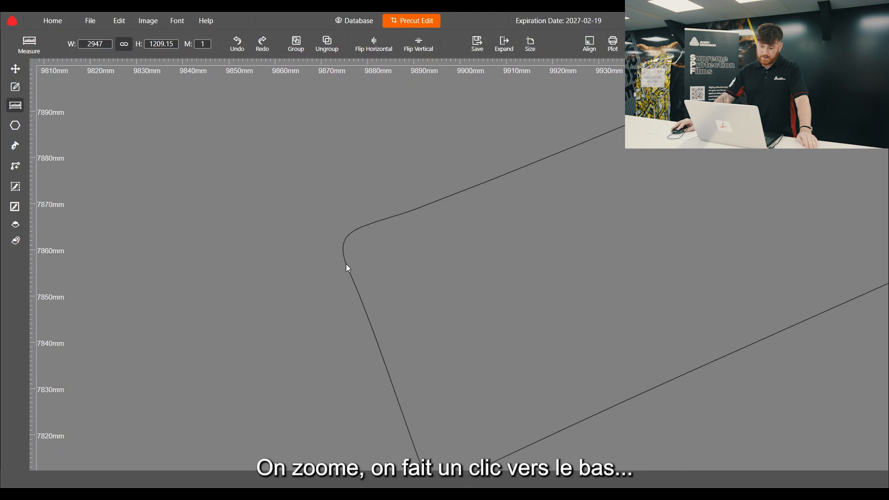
click(345, 267)
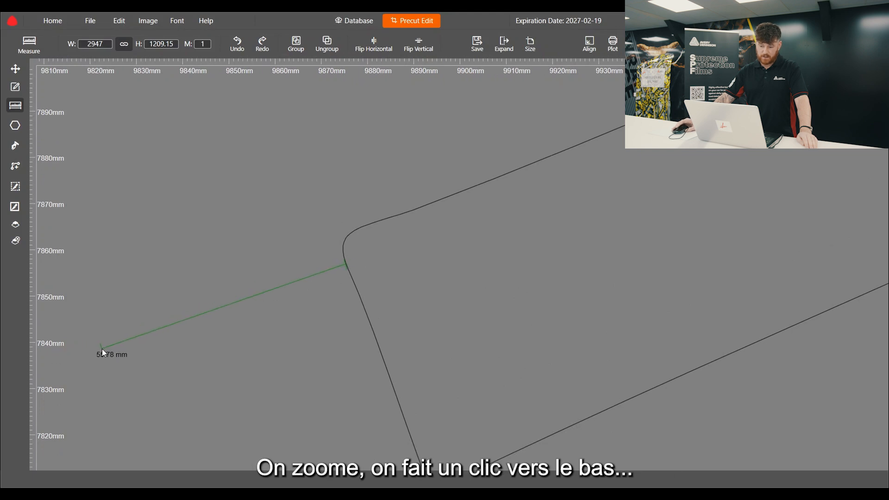
scroll(102, 350, down, 2)
scroll(102, 349, down, 3)
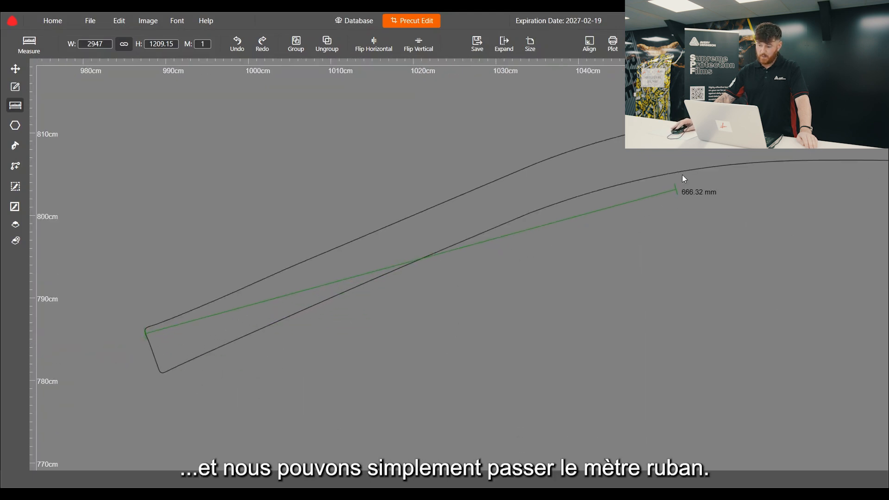
scroll(703, 124, up, 2)
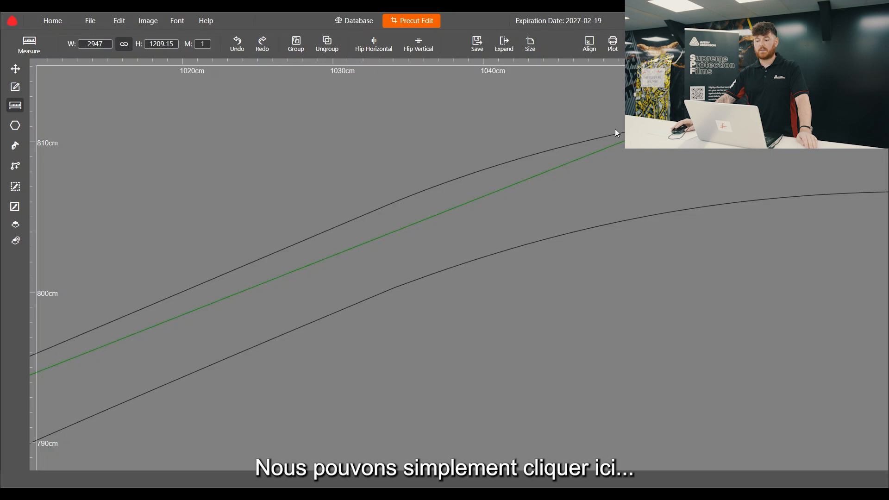
click(611, 144)
scroll(376, 261, down, 5)
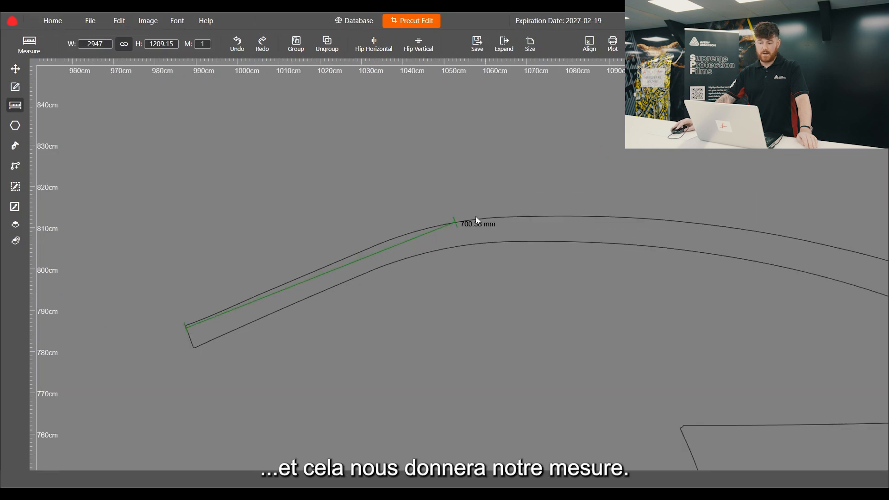
scroll(490, 259, up, 4)
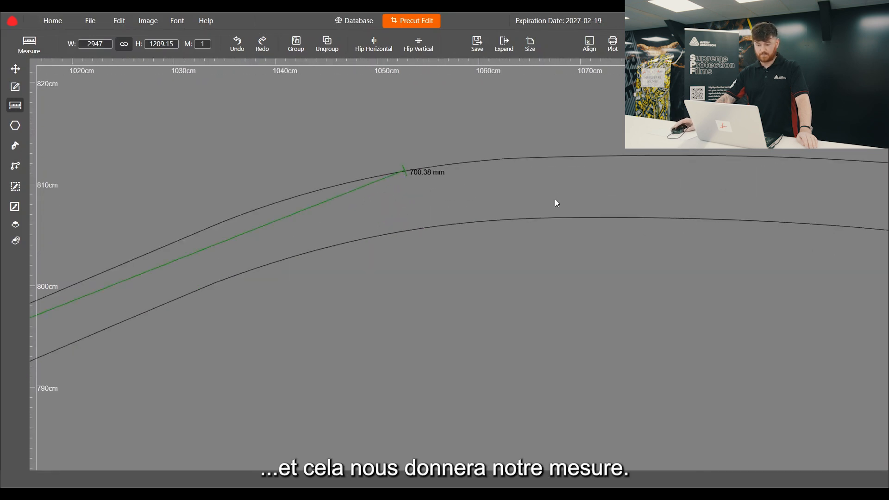
click(525, 189)
click(41, 103)
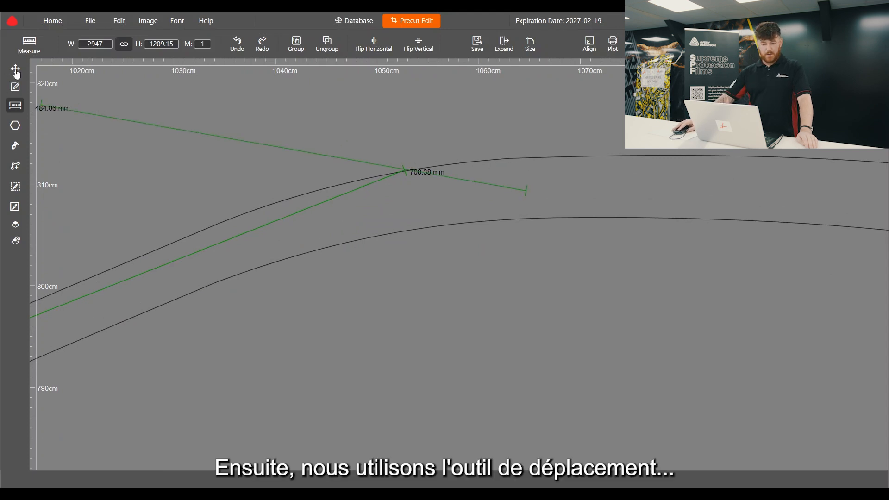
Examine the measured stretch of the pillar strip with the Move tool, selecting the quarter panel and clearing the selection
click(15, 69)
scroll(357, 209, down, 5)
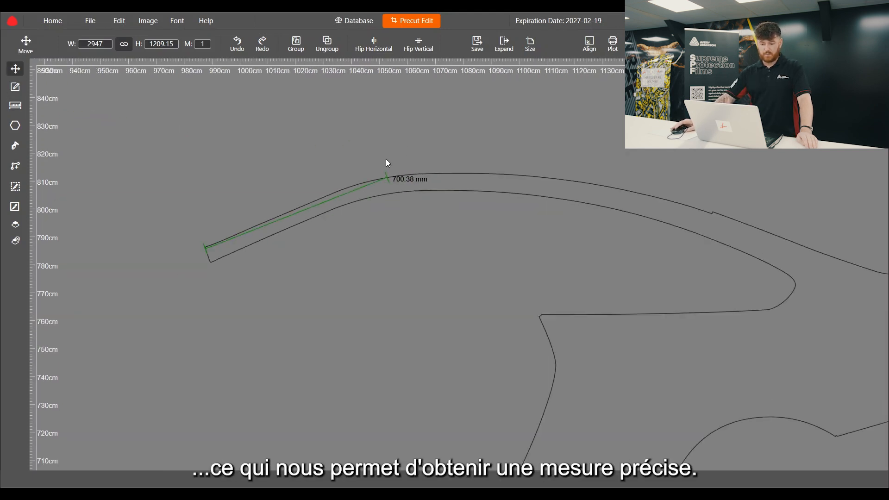
scroll(320, 213, up, 3)
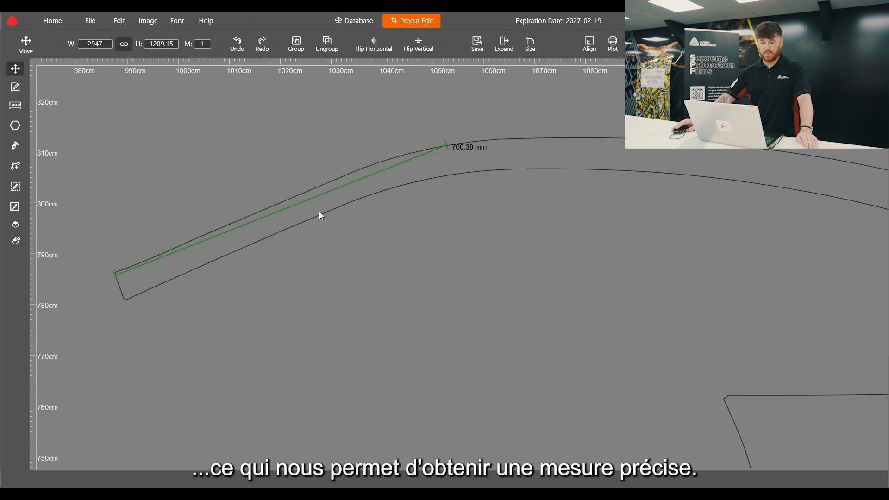
click(500, 146)
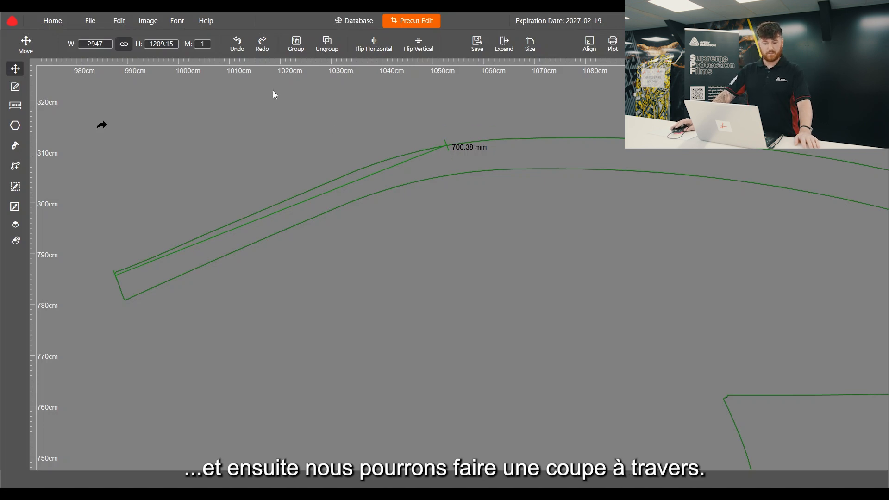
click(188, 132)
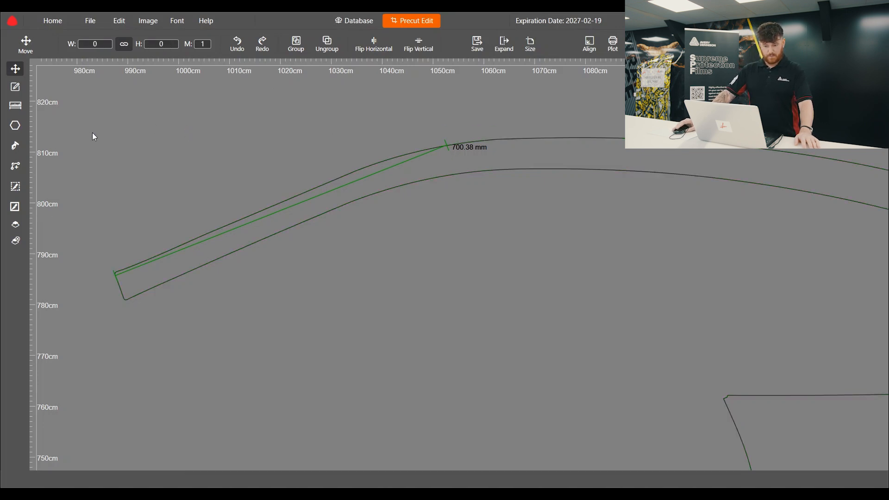
Draw an ellipse in the free area above the quarter panel's pillar strip
click(14, 126)
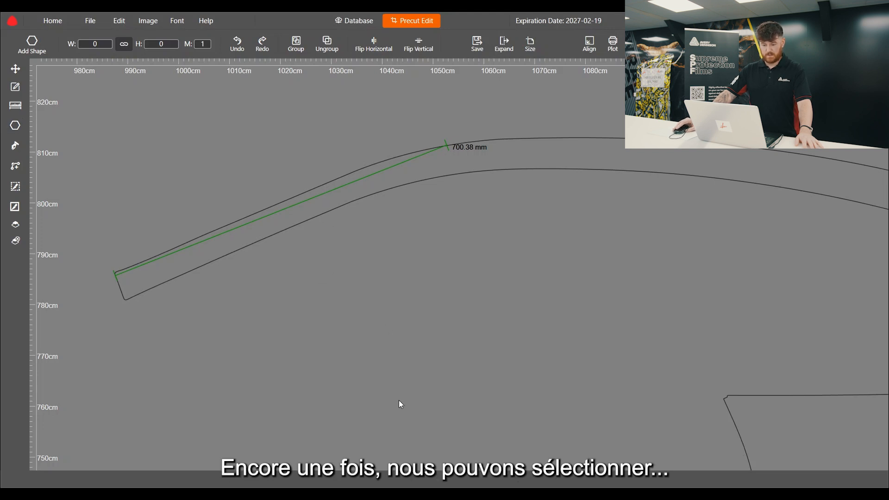
scroll(399, 400, down, 4)
drag(328, 155, 398, 201)
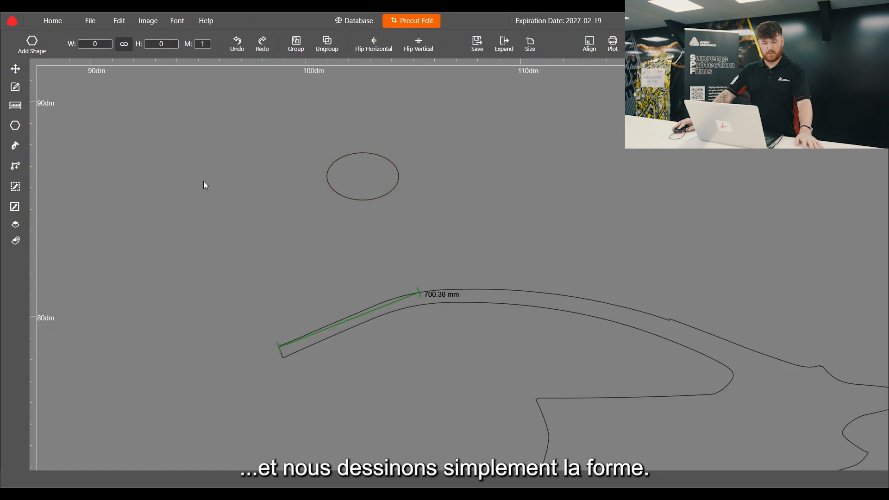
click(15, 68)
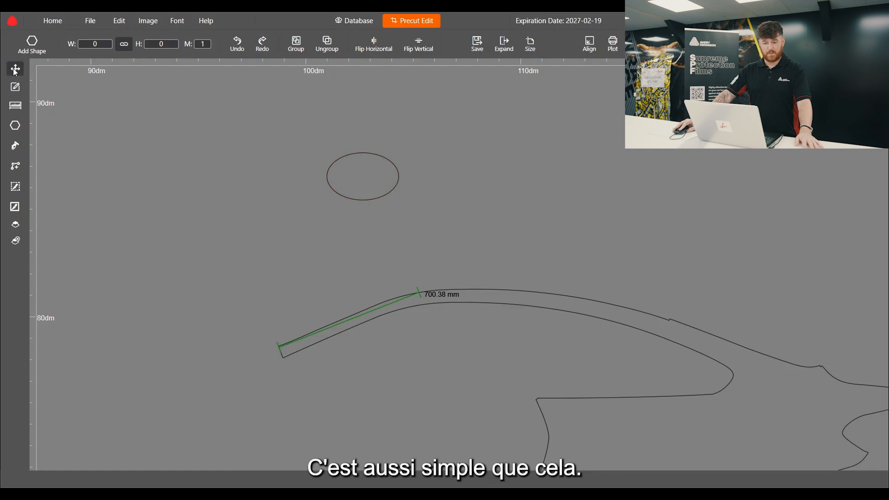
Add a diamond about 220 mm wide and 248 mm high just beside the ellipse
click(15, 125)
click(404, 295)
drag(431, 157, 479, 209)
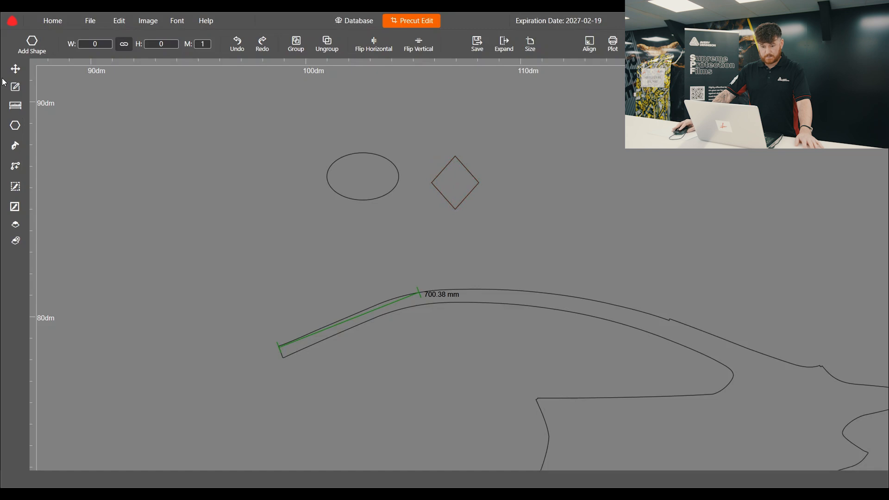
click(15, 69)
scroll(450, 188, up, 3)
drag(464, 203, 415, 192)
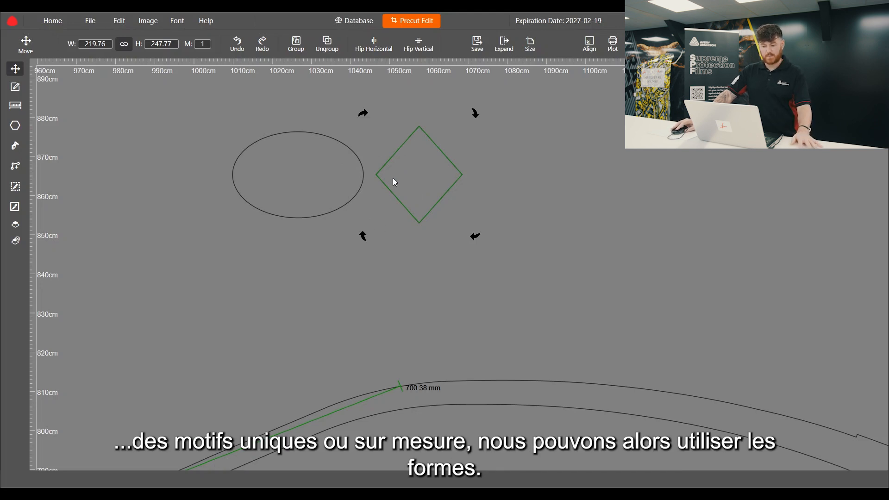
click(15, 70)
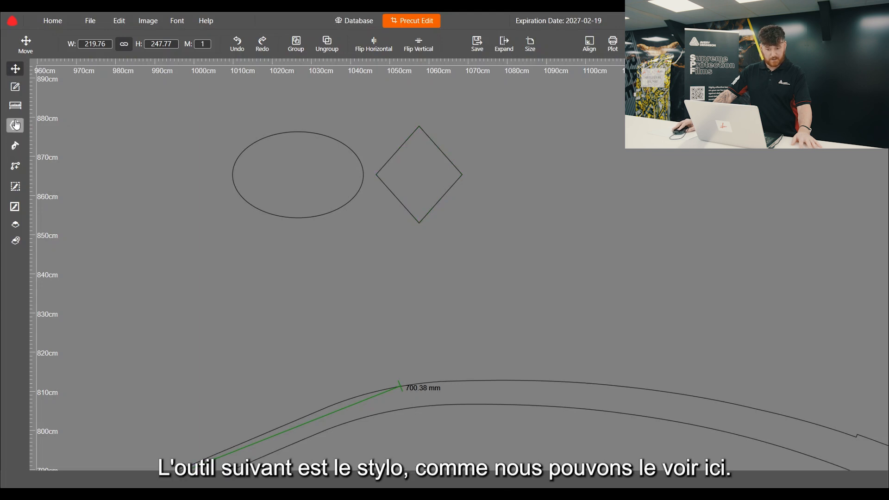
Draw a closed, irregular straight-sided polygon with the Pen tool in the free area beyond the diamond
click(15, 146)
scroll(323, 291, down, 2)
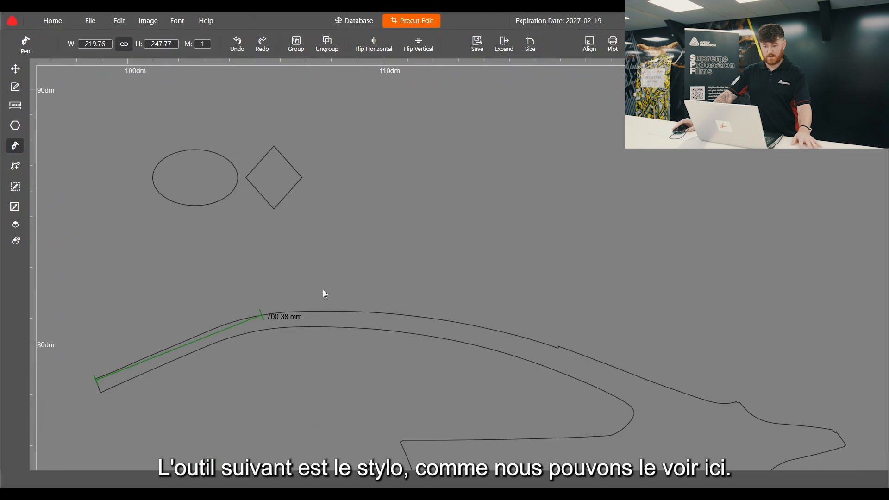
scroll(407, 144, up, 2)
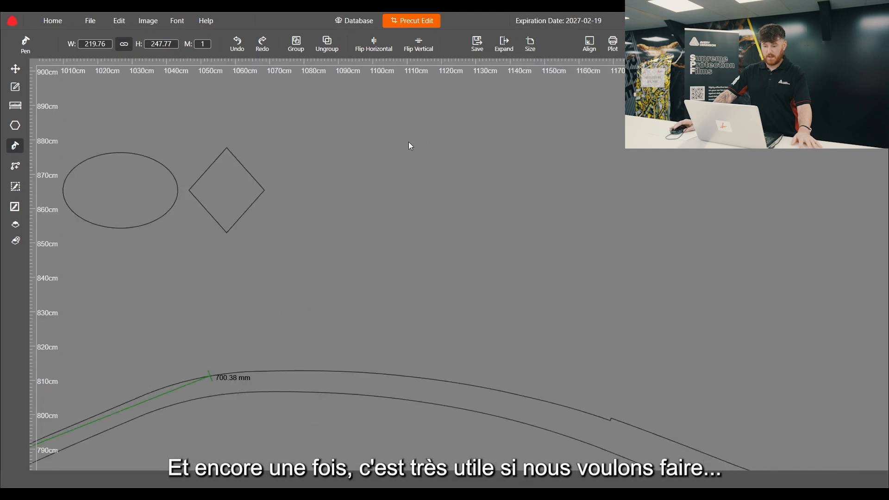
click(338, 157)
click(371, 216)
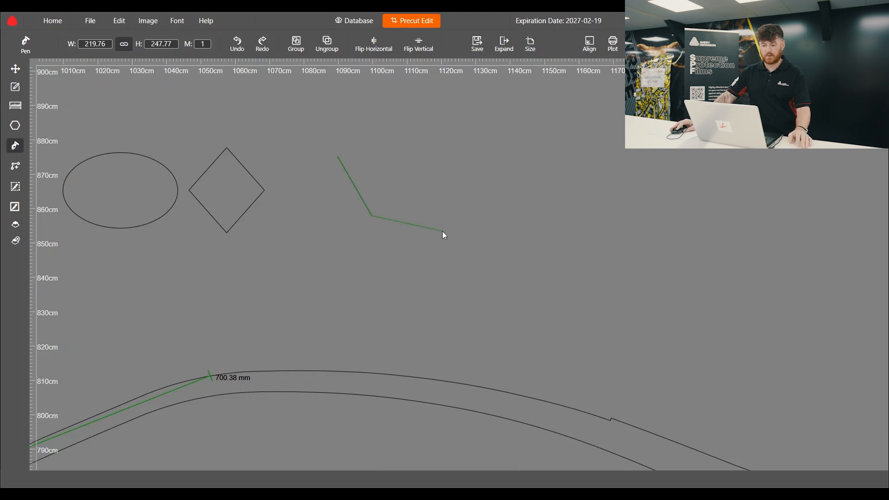
click(443, 231)
click(510, 159)
click(449, 135)
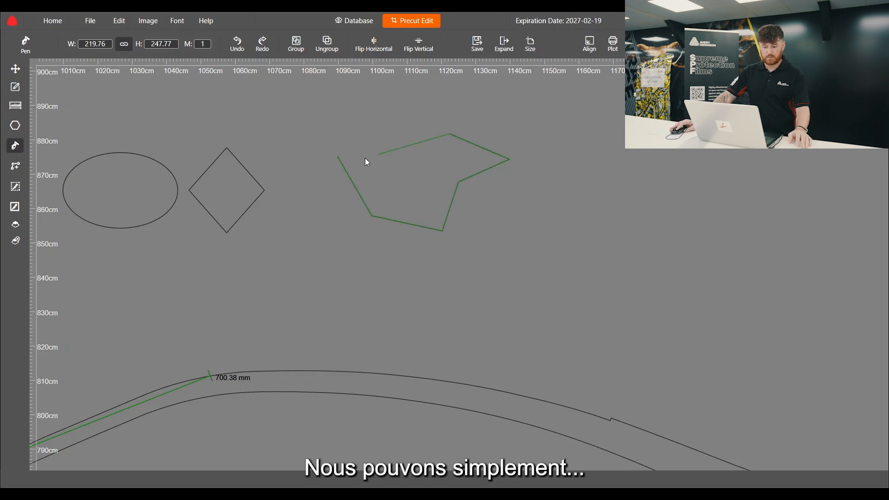
click(337, 158)
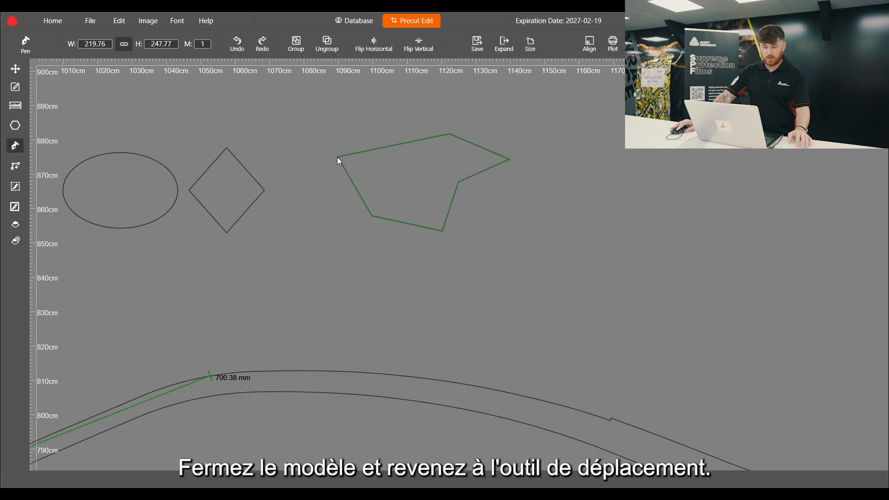
Move the pen-drawn polygon slightly upwards, keeping it clear of the quarter panel
click(16, 70)
scroll(362, 265, down, 2)
drag(398, 191, 400, 171)
scroll(460, 163, up, 3)
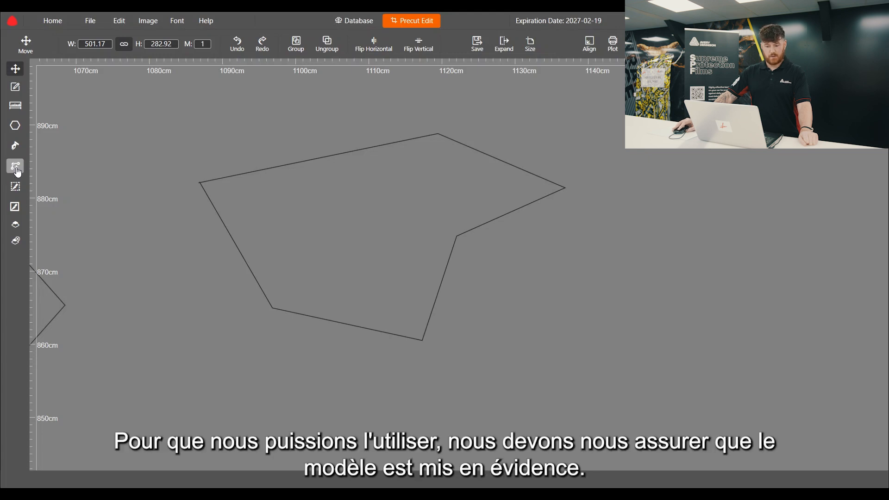
Display the polygon's nodes and add a point on its long upper edge near the far corner on the diamond's side
click(258, 199)
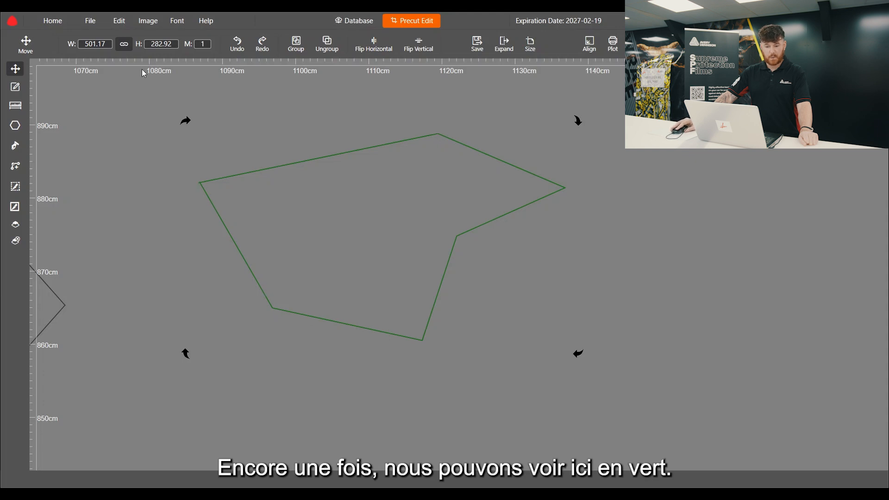
click(16, 89)
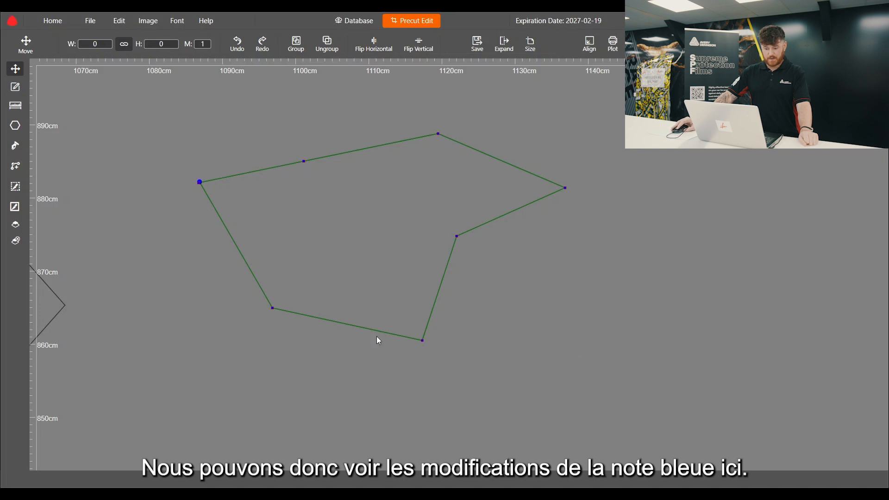
click(16, 167)
drag(235, 157, 249, 191)
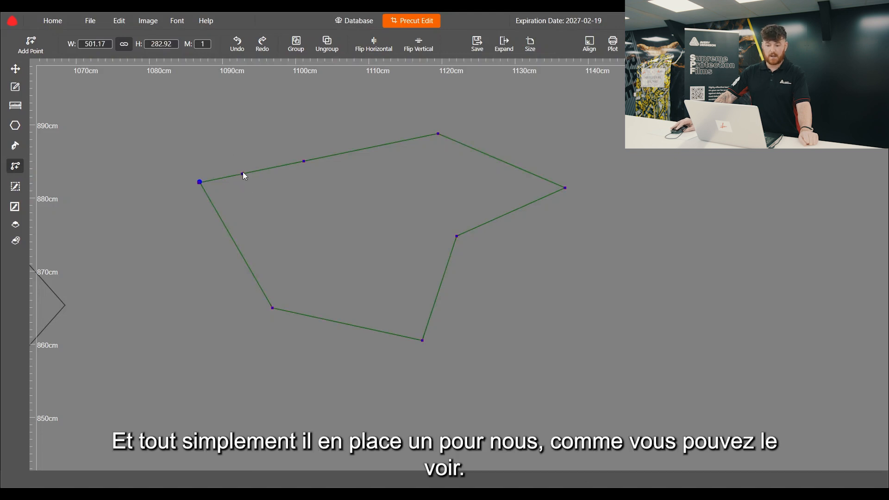
Try to adjust the added point on the polygon's upper edge
scroll(243, 175, up, 3)
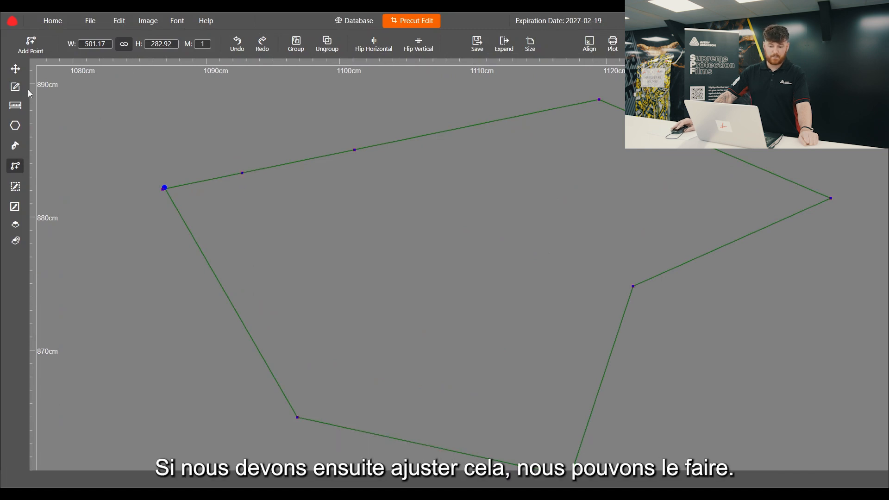
click(17, 87)
drag(230, 157, 255, 184)
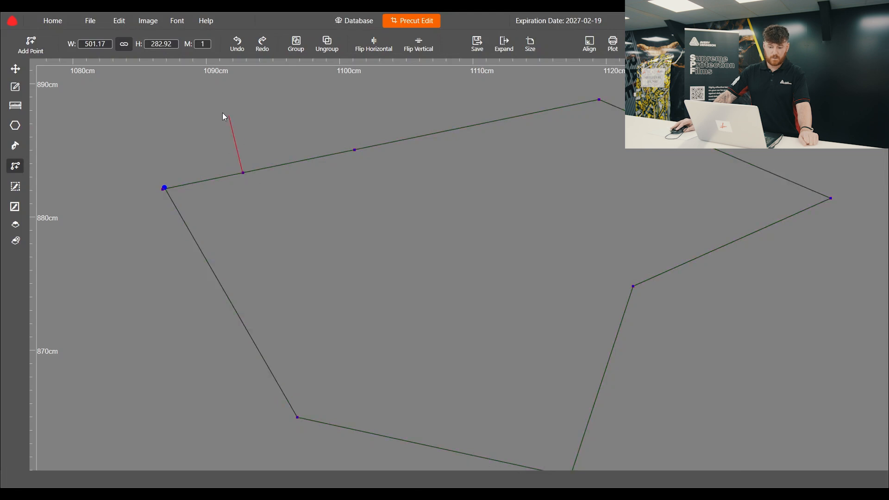
Finish editing the polygon's nodes and shift the polygon slightly farther away from the diamond
click(15, 69)
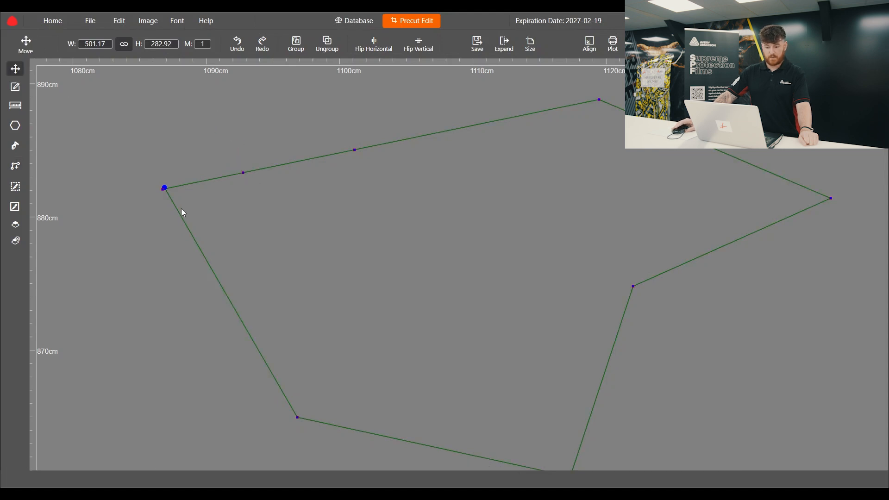
scroll(182, 207, down, 4)
scroll(219, 262, up, 2)
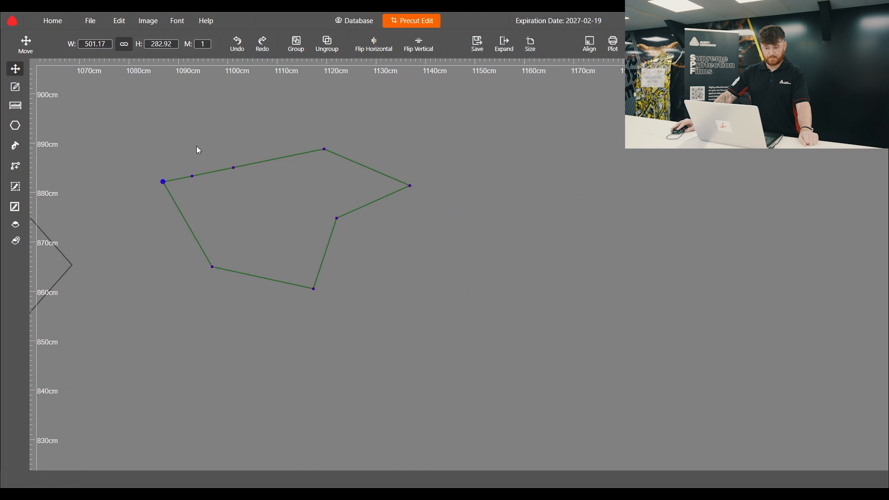
click(15, 69)
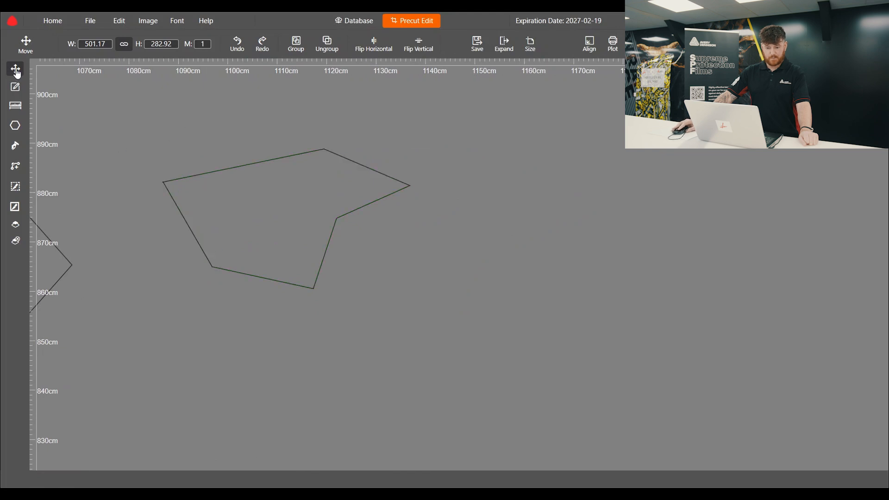
drag(321, 236, 363, 238)
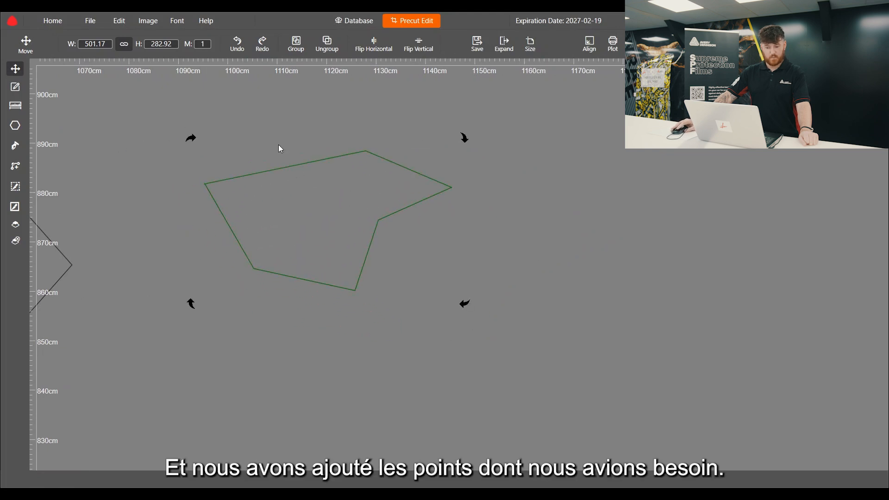
Make an open Cut with a short diagonal line across the polygon's long upper edge
click(15, 187)
drag(237, 148, 292, 206)
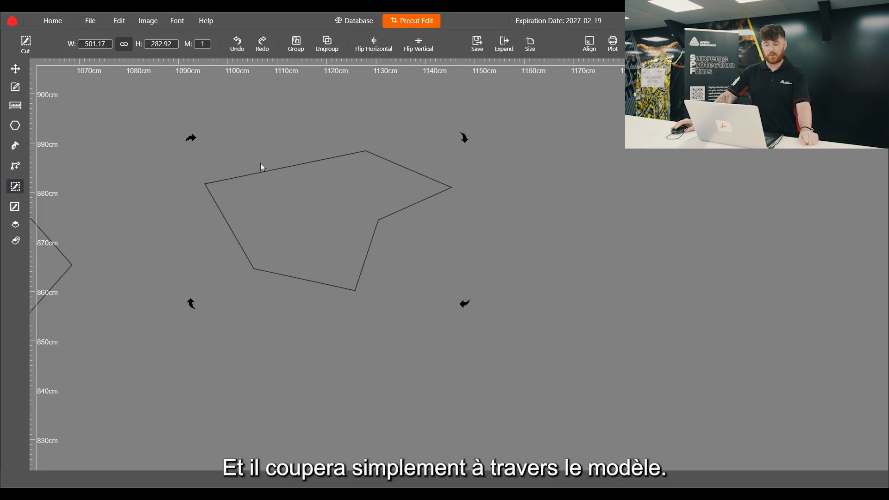
click(15, 69)
Make a Closed Cut across the selected quarter panel's pillar strip at the upper end of the measured line
scroll(318, 166, down, 3)
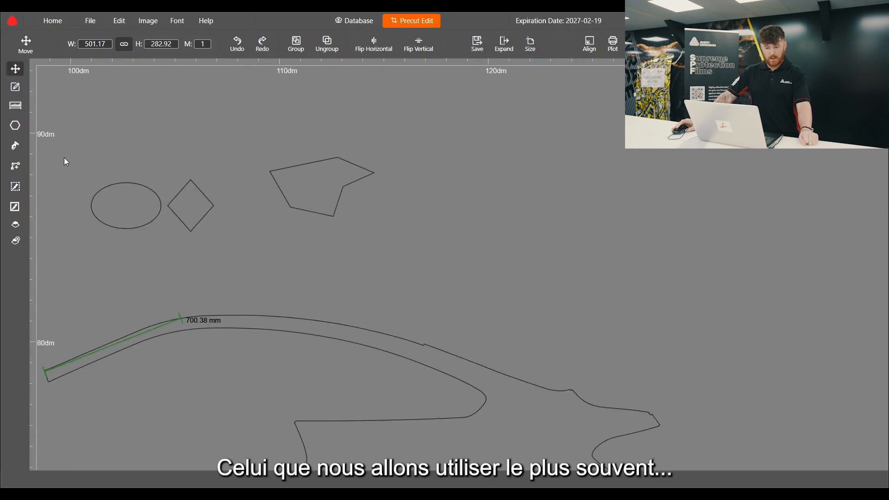
scroll(273, 322, up, 4)
scroll(189, 310, up, 3)
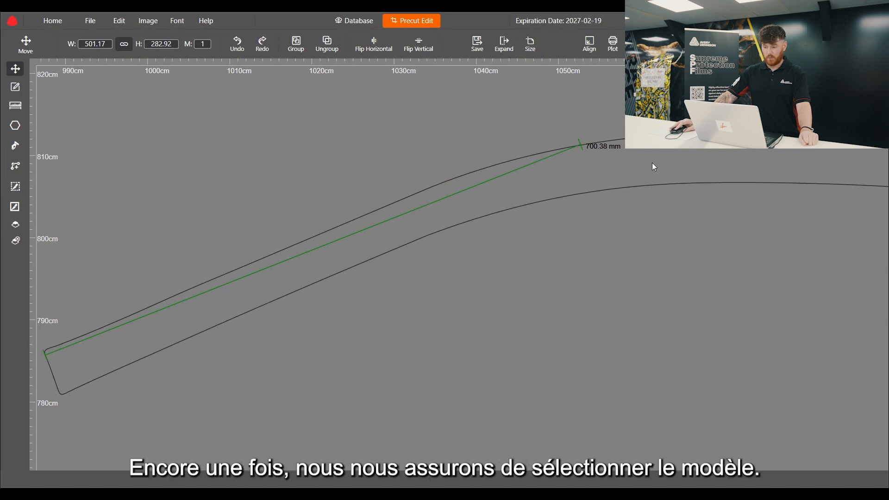
click(673, 159)
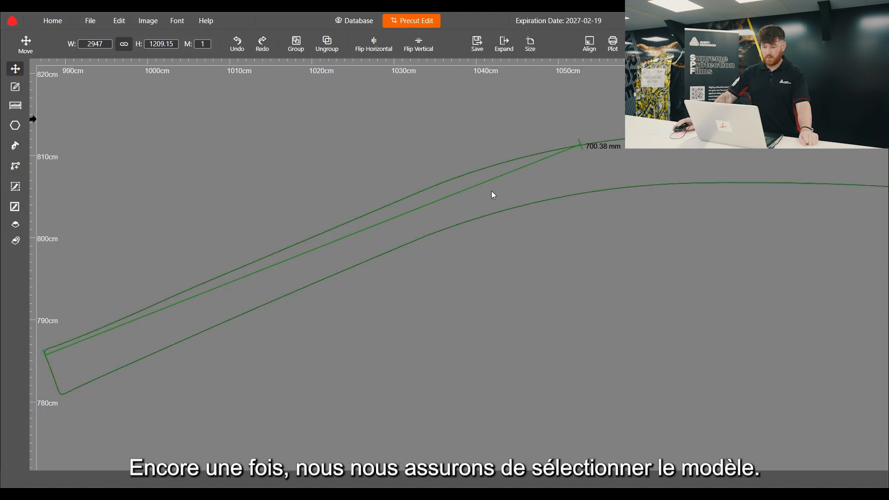
scroll(324, 201, down, 2)
scroll(645, 150, up, 2)
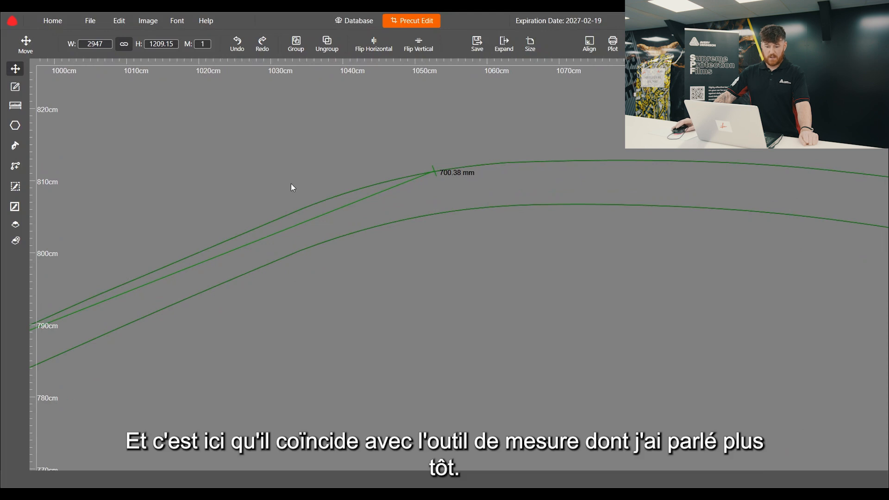
scroll(422, 187, down, 3)
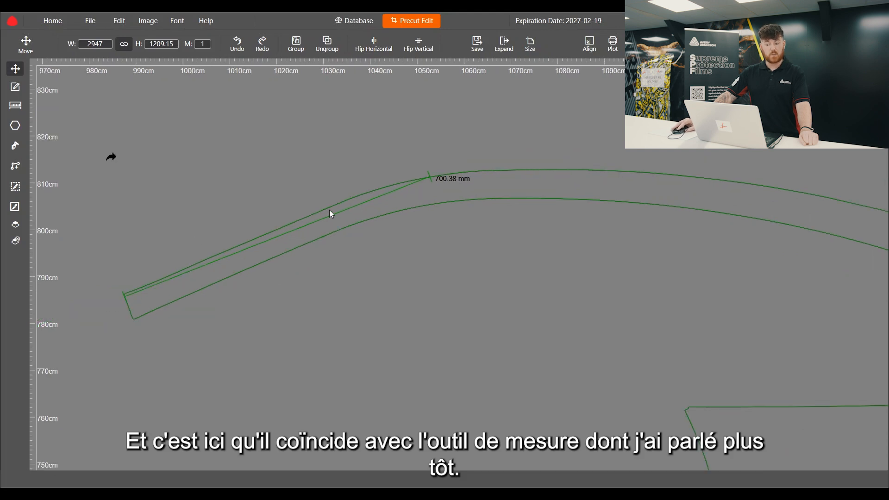
scroll(453, 175, up, 2)
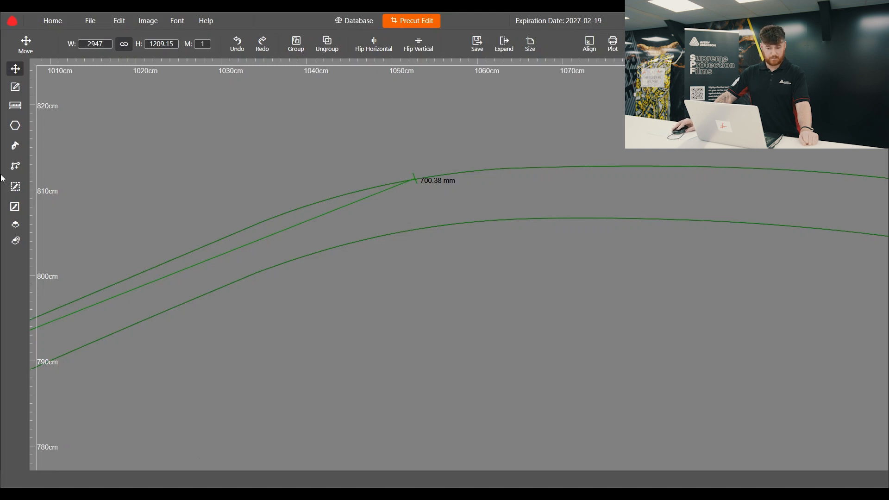
click(17, 212)
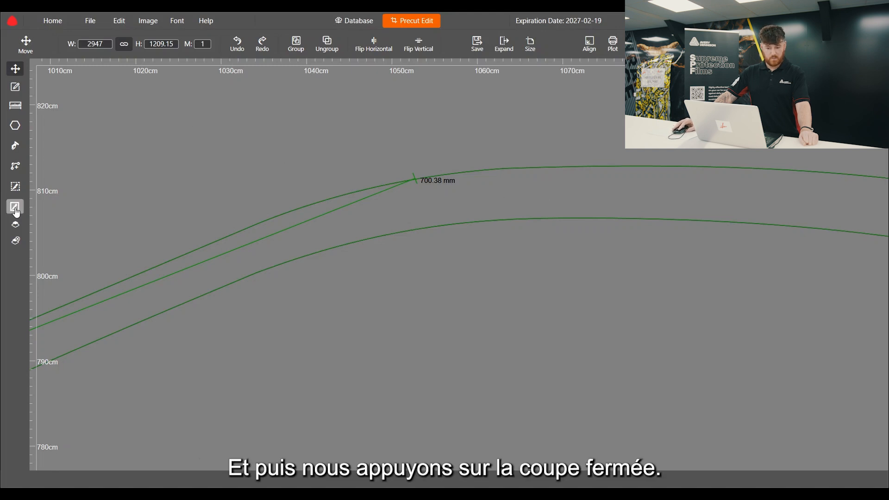
click(16, 212)
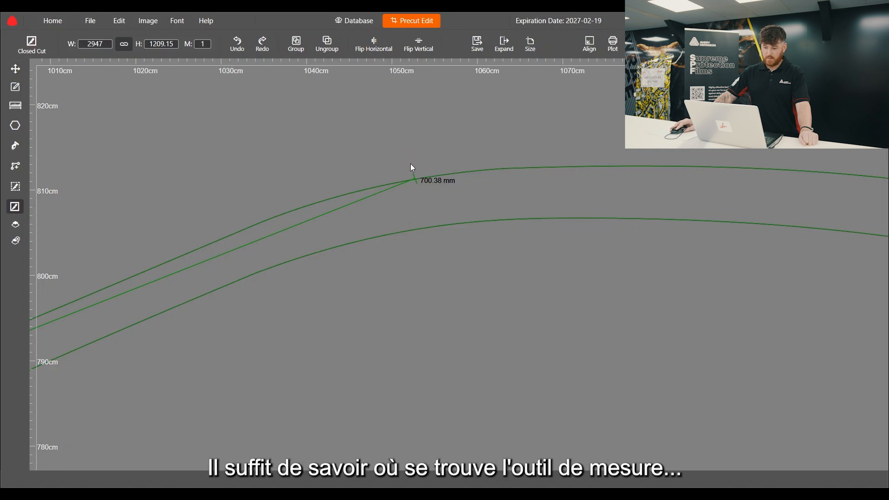
mouse_move(408, 144)
mouse_down()
mouse_move(447, 263)
mouse_move(437, 272)
mouse_up()
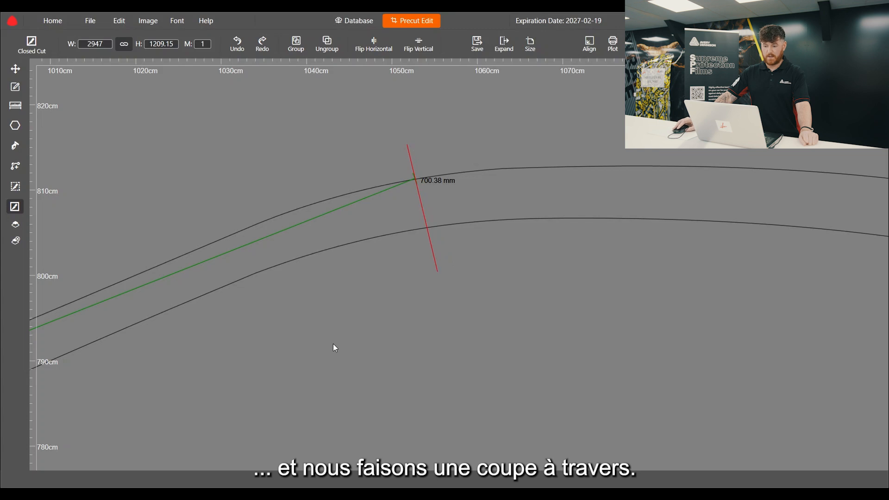
click(14, 69)
Move the main quarter panel piece up and away from the cut-off pillar section, leaving a clear gap between them
scroll(231, 174, down, 2)
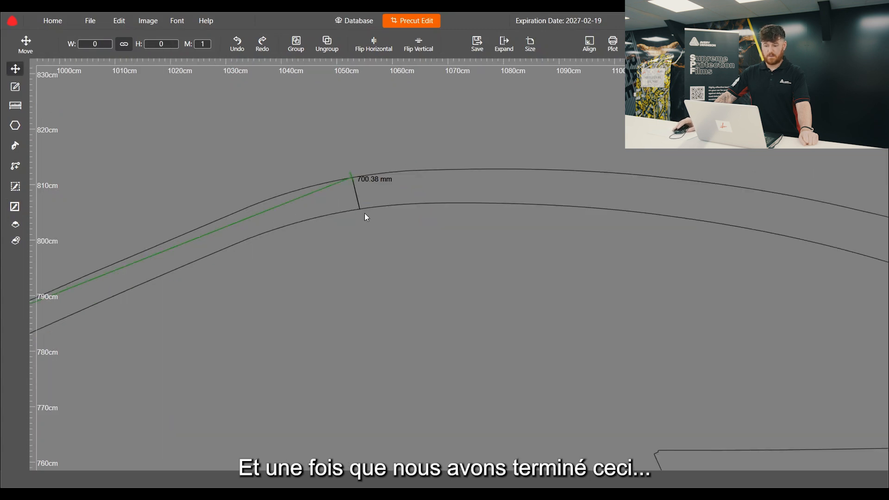
drag(419, 196, 487, 161)
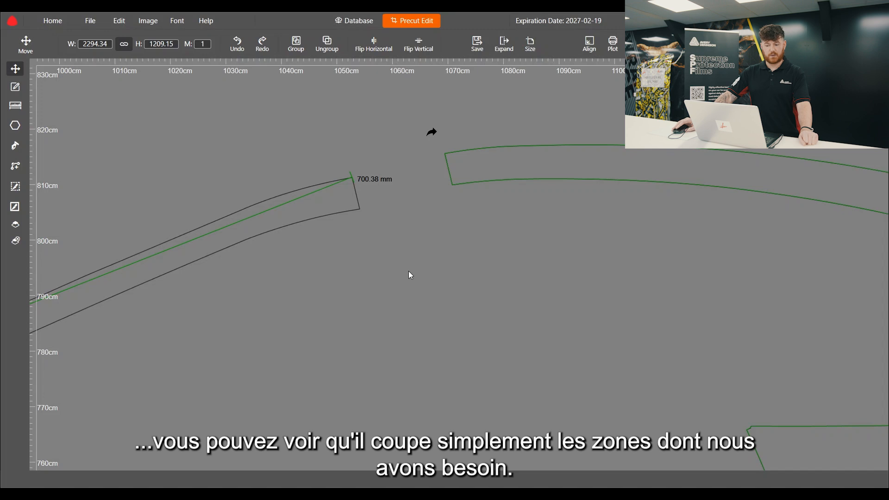
scroll(408, 271, down, 2)
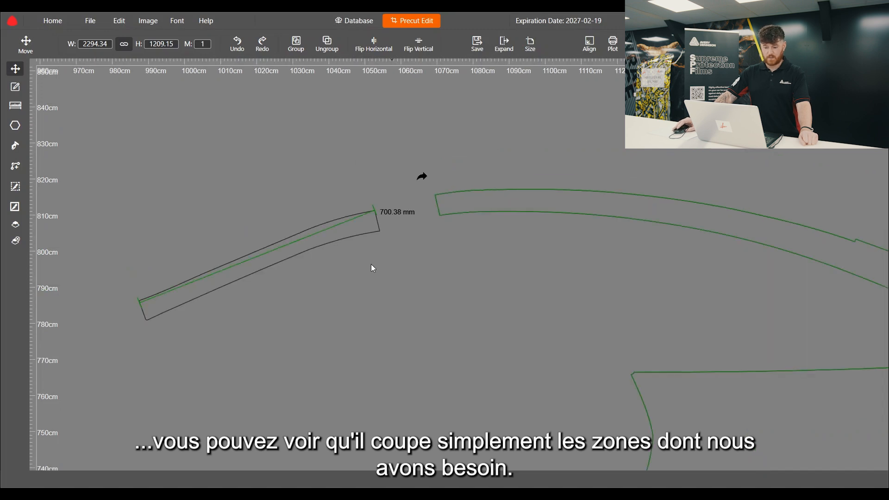
scroll(353, 230, down, 4)
scroll(362, 226, up, 3)
scroll(362, 227, up, 1)
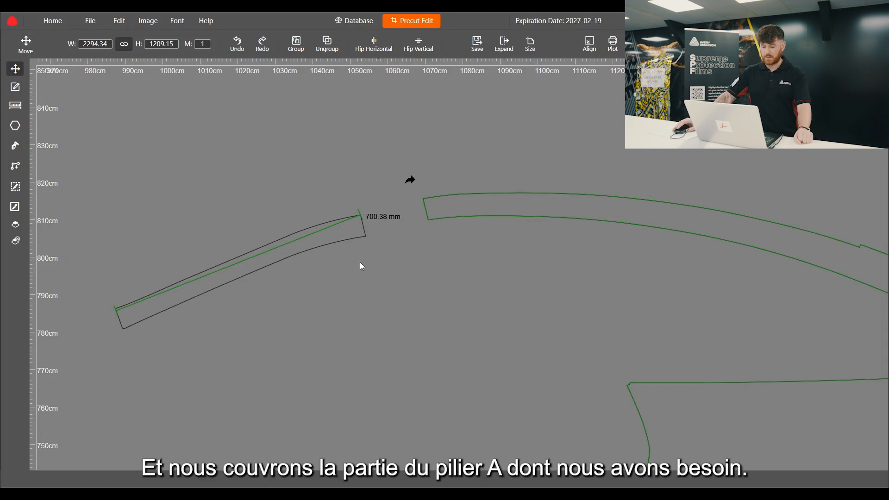
Move the door panel with the handle cutout out of the kit into the empty space above it
scroll(364, 262, down, 3)
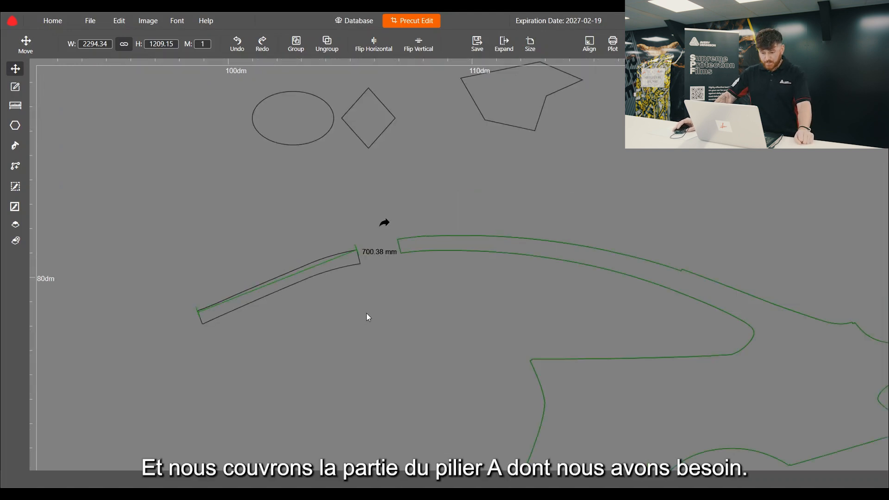
click(323, 246)
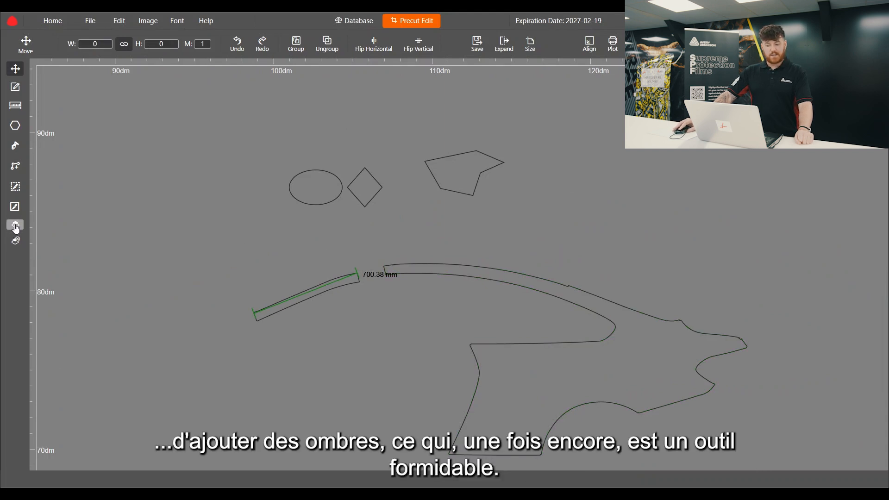
scroll(178, 246, down, 5)
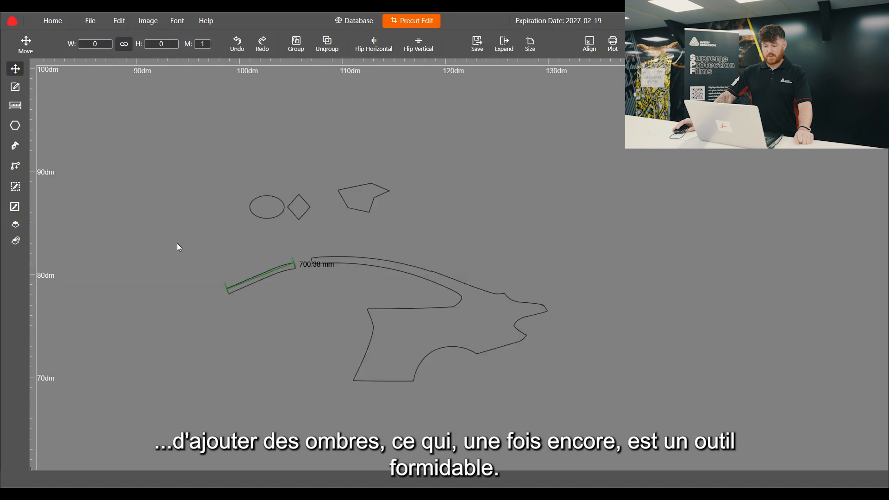
scroll(485, 256, down, 2)
scroll(343, 362, up, 3)
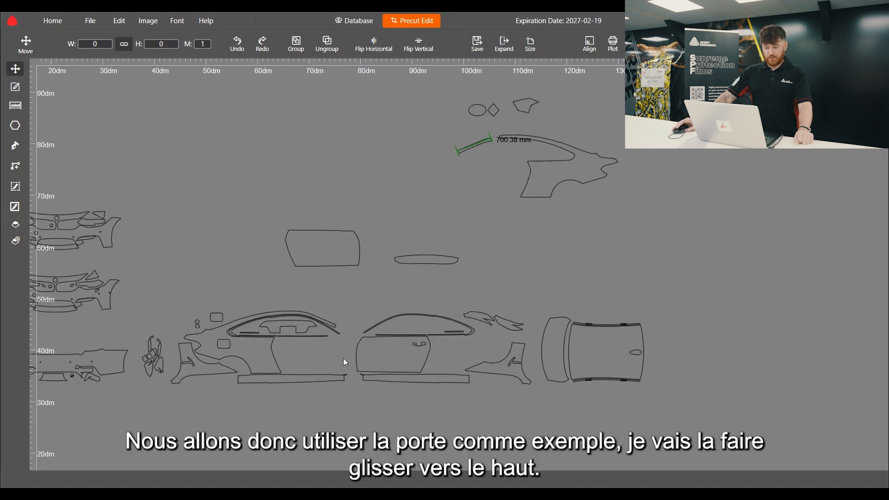
drag(389, 354, 310, 128)
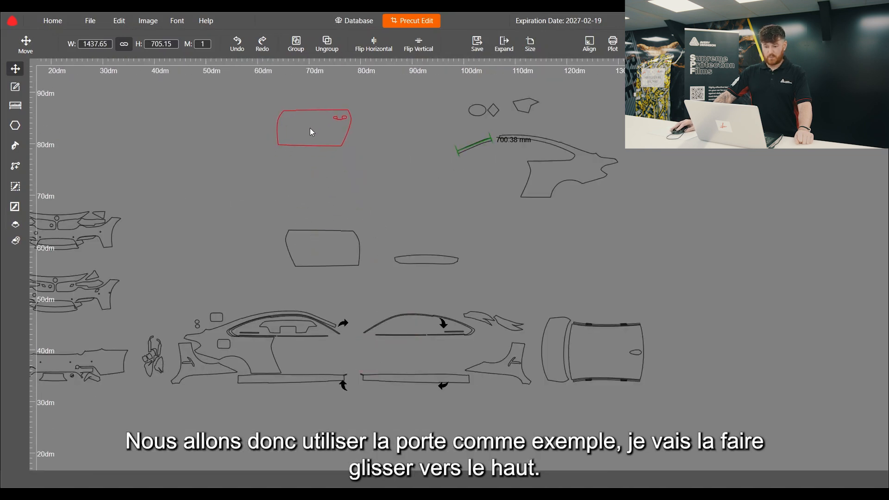
Add a shadow to the door panel, shift the panel off the shadow and bring it back over it
scroll(306, 95, up, 3)
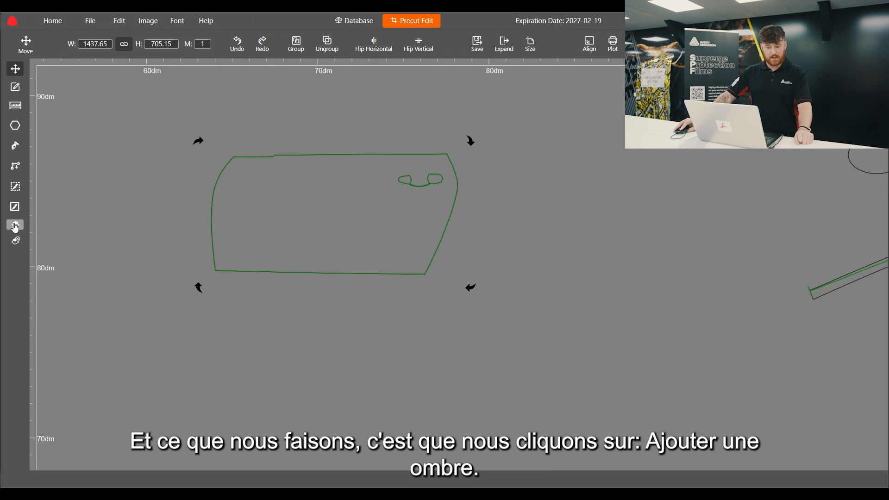
click(15, 226)
click(304, 183)
drag(306, 191, 329, 212)
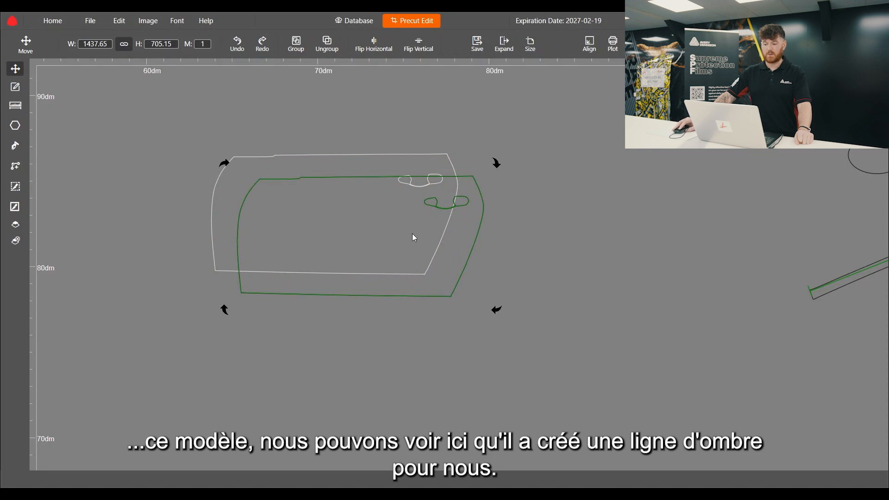
drag(385, 230, 360, 206)
scroll(423, 185, up, 3)
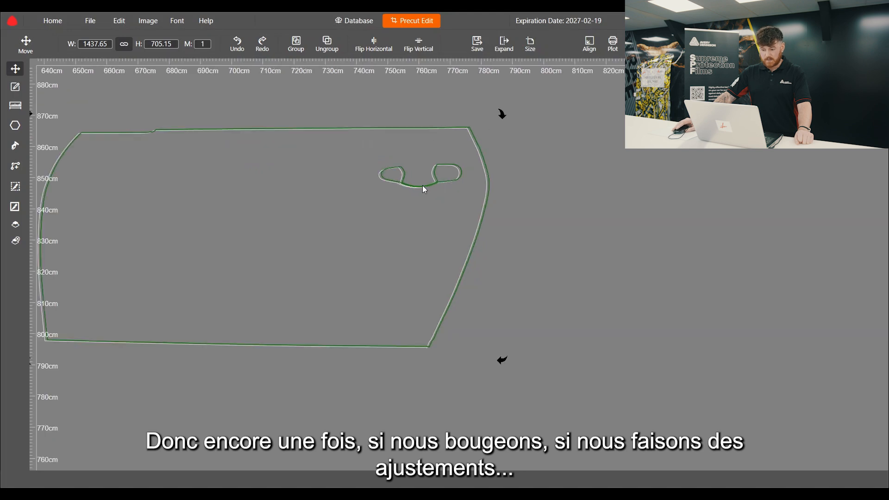
Delete all nodes of the door handle cutout from the shadowed door panel
click(14, 89)
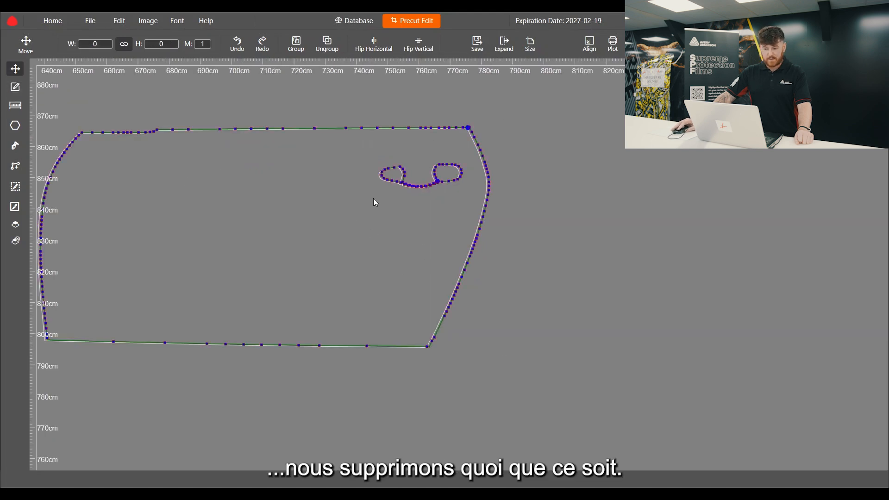
drag(361, 157, 466, 194)
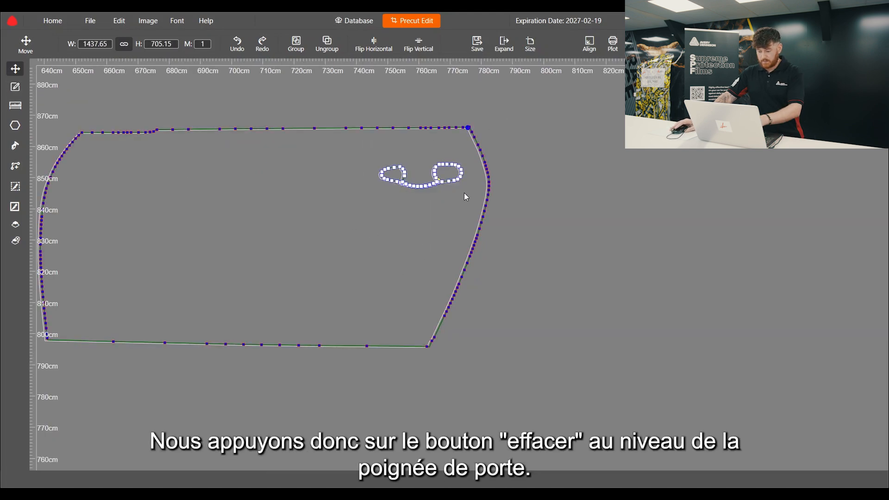
key(Delete)
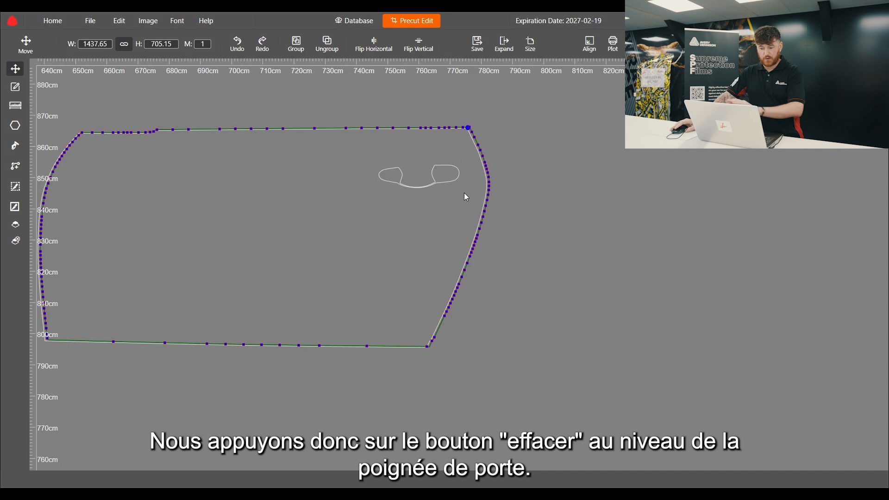
Stretch the door panel's slanted end outward by moving its nodes, to about 1998 mm overall width
drag(414, 109, 546, 377)
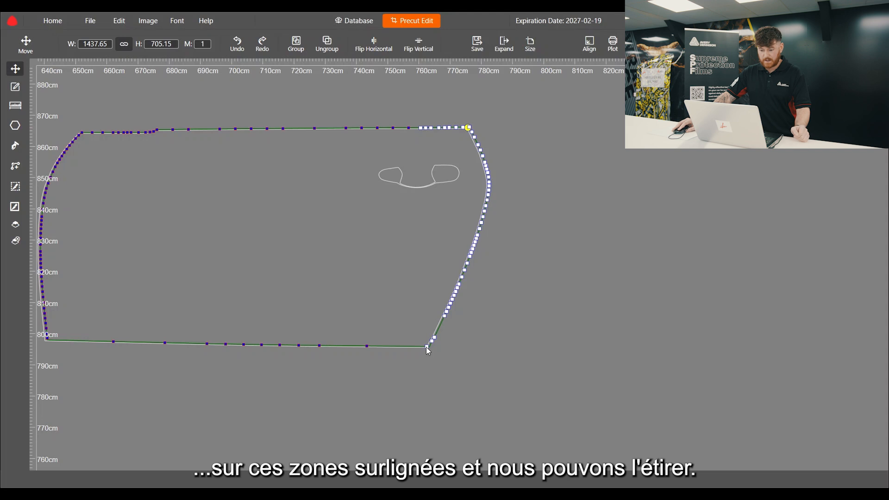
drag(427, 346, 602, 348)
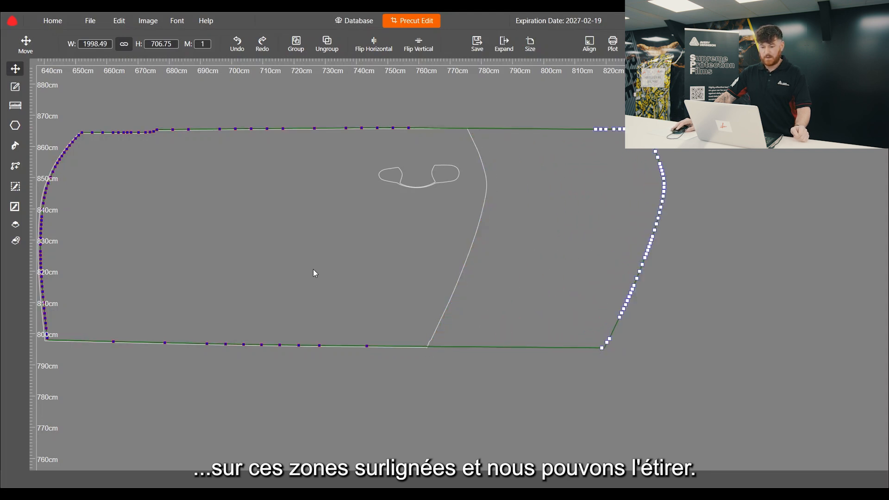
click(15, 69)
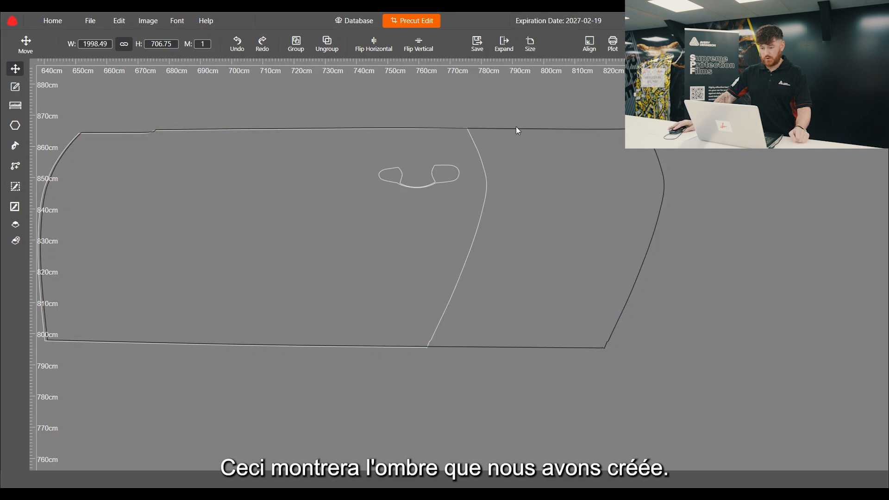
scroll(442, 349, down, 2)
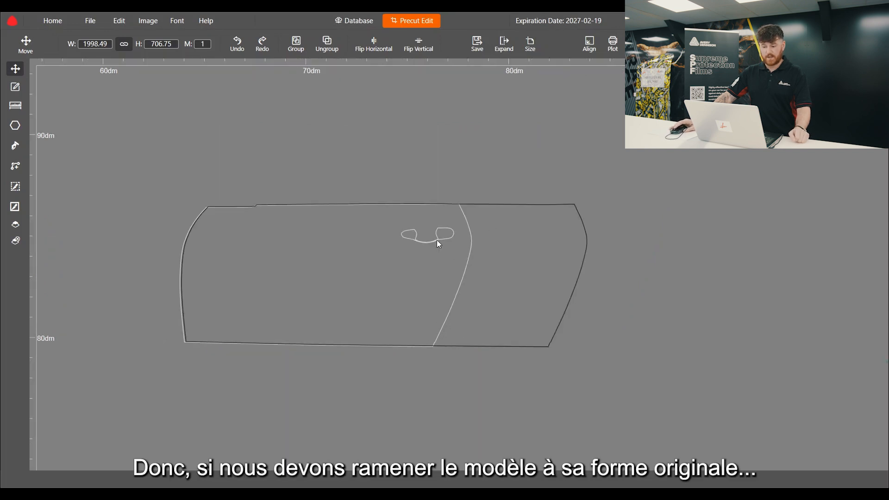
Remove the shadow from the stretched door panel
scroll(464, 212, up, 2)
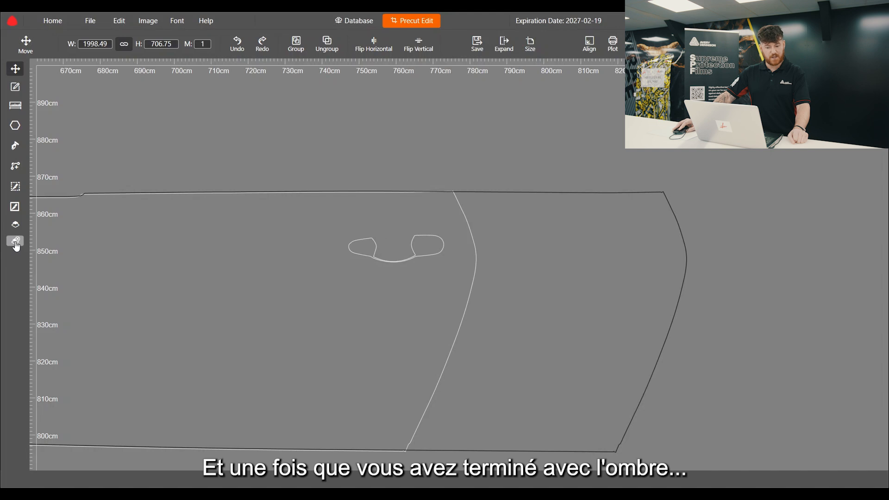
key(Delete)
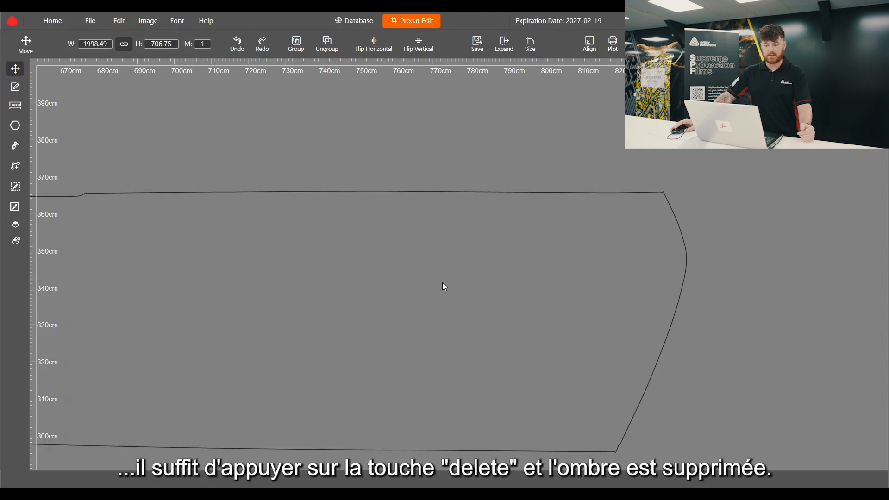
scroll(311, 330, down, 2)
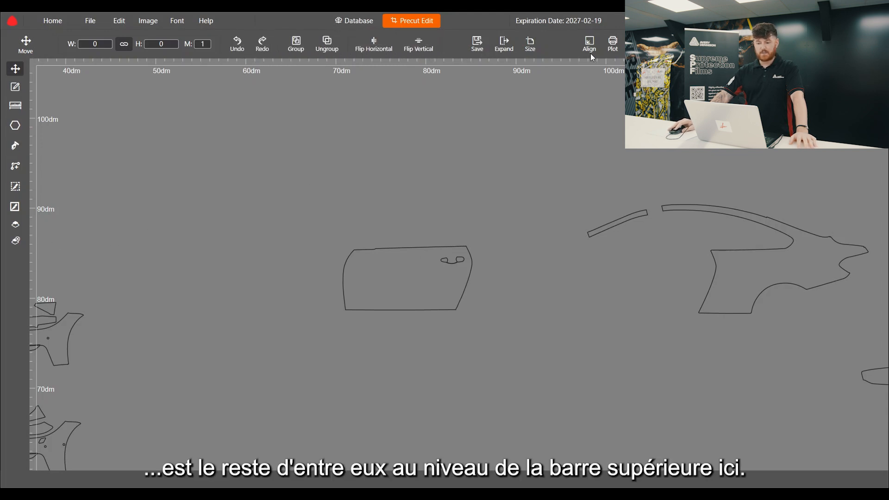
Shift the unmodified door panel slightly and delete the nodes of its door handle cutout
click(383, 251)
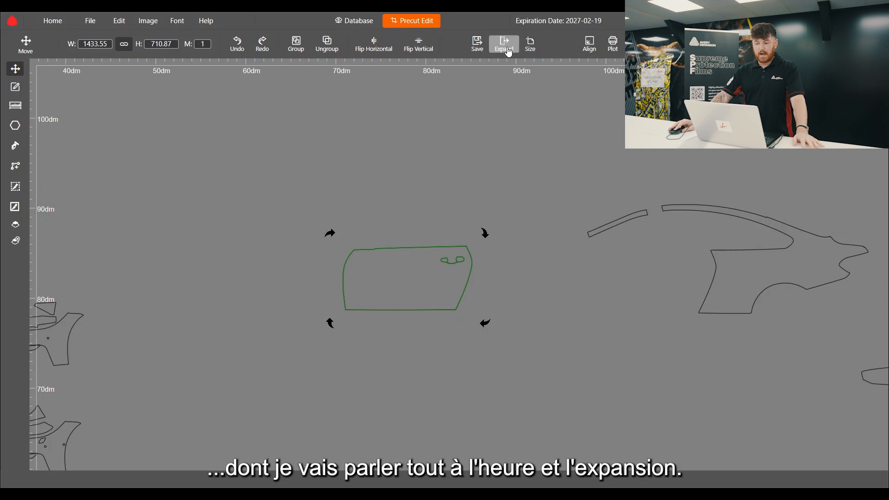
click(428, 151)
scroll(432, 293, up, 3)
click(431, 255)
drag(430, 259, 454, 284)
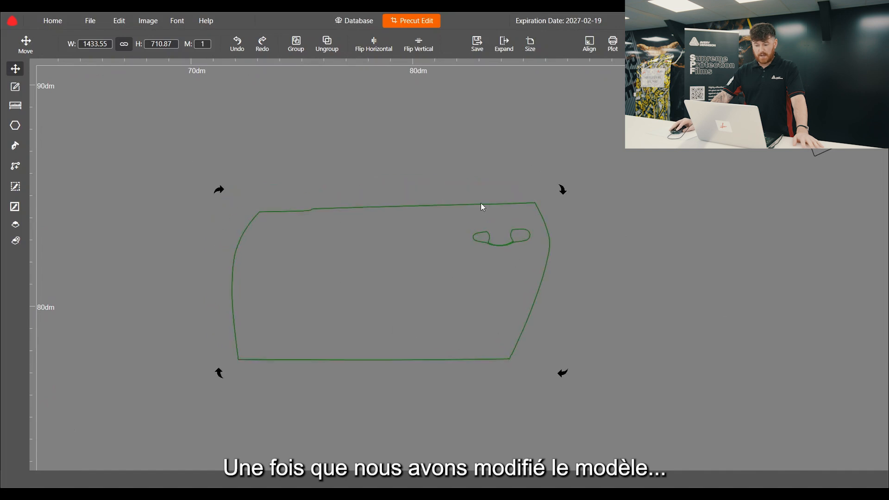
click(15, 87)
drag(458, 223, 533, 252)
key(Delete)
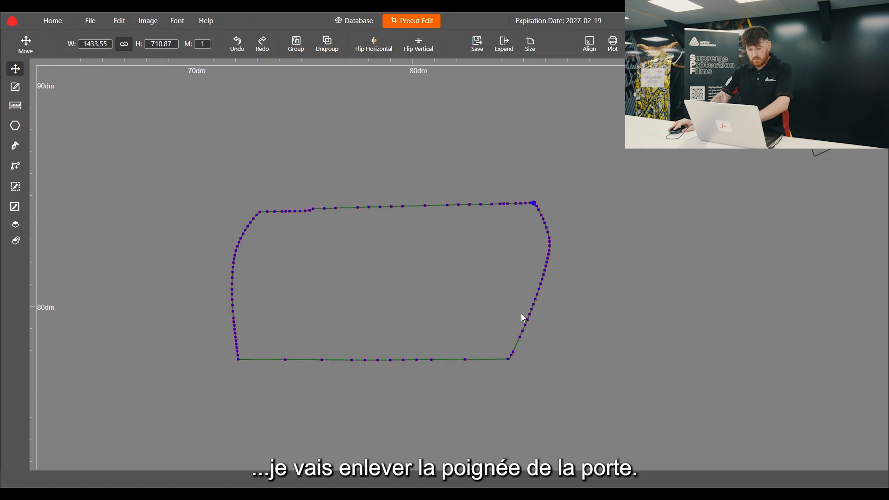
Extend the door panel's slanted end outward for a wrapped edge, to about 1454 mm overall width
scroll(521, 318, up, 3)
drag(476, 88, 657, 423)
drag(497, 393, 507, 393)
click(16, 68)
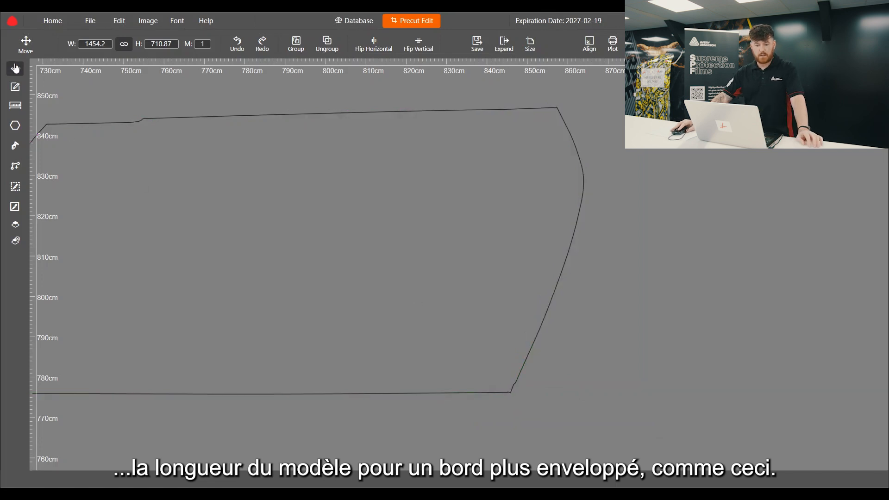
Copy and paste the edited door panel, and place the duplicate directly above the original
scroll(533, 370, down, 2)
click(421, 311)
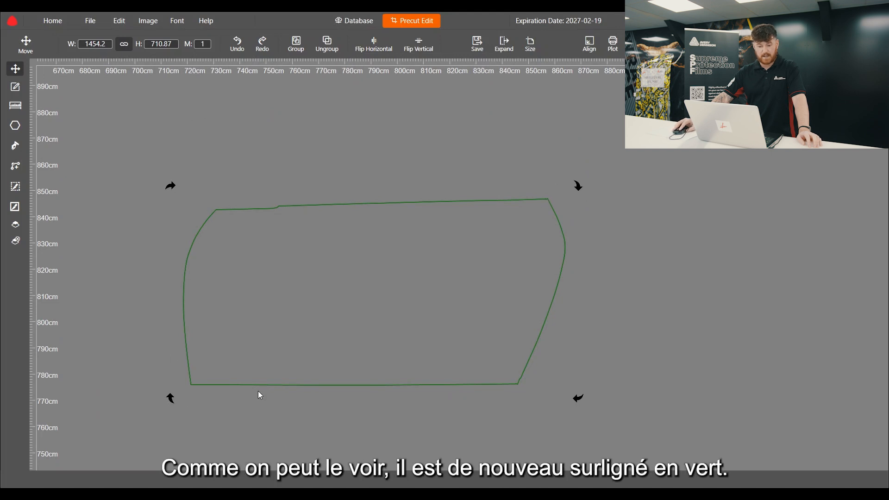
scroll(499, 307, down, 3)
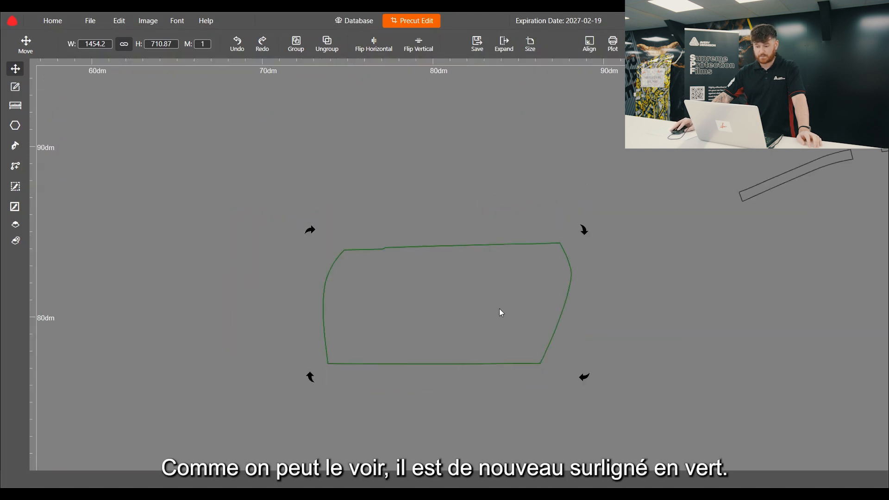
click(119, 20)
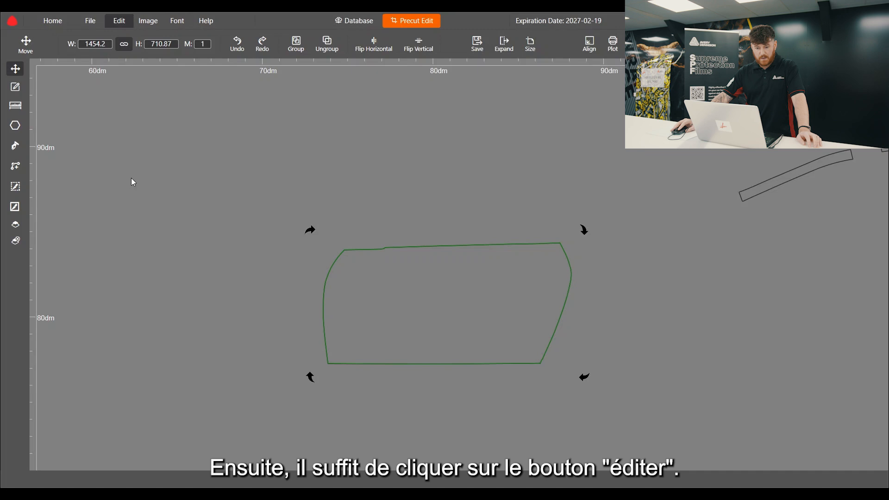
click(134, 89)
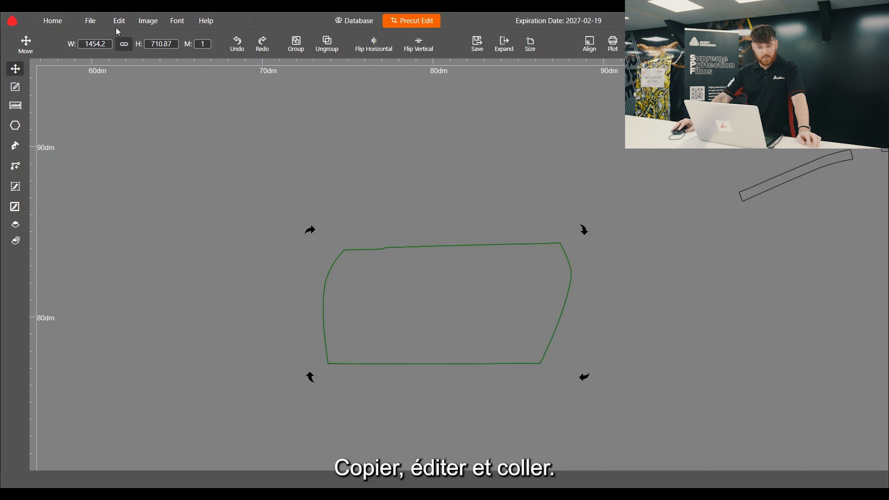
click(131, 113)
drag(291, 154, 485, 166)
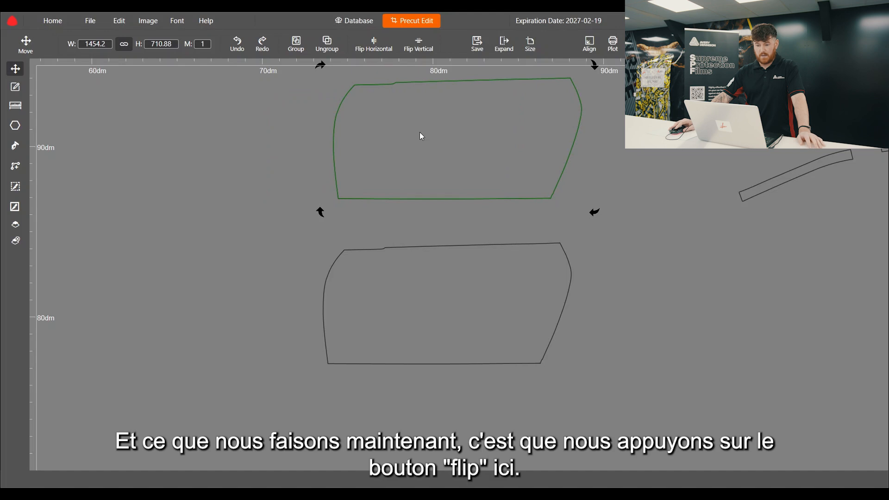
Flip the duplicated door panel horizontally and position it just above the original door
click(373, 44)
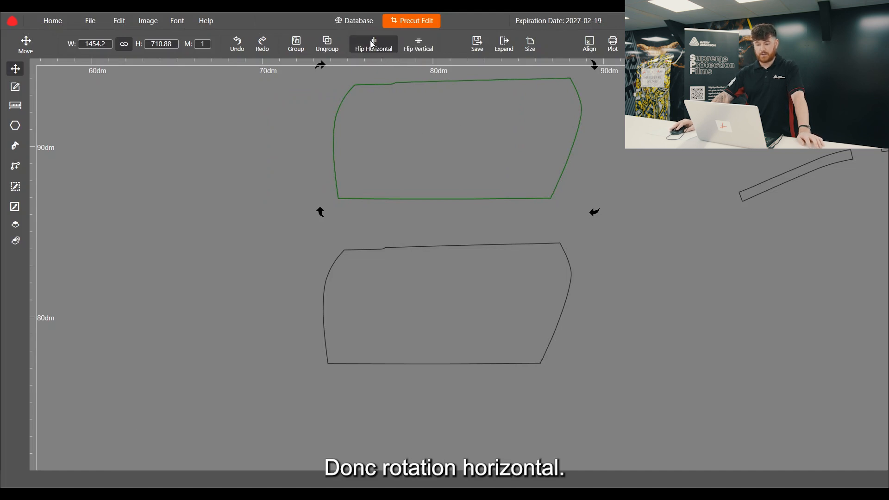
drag(496, 154, 482, 165)
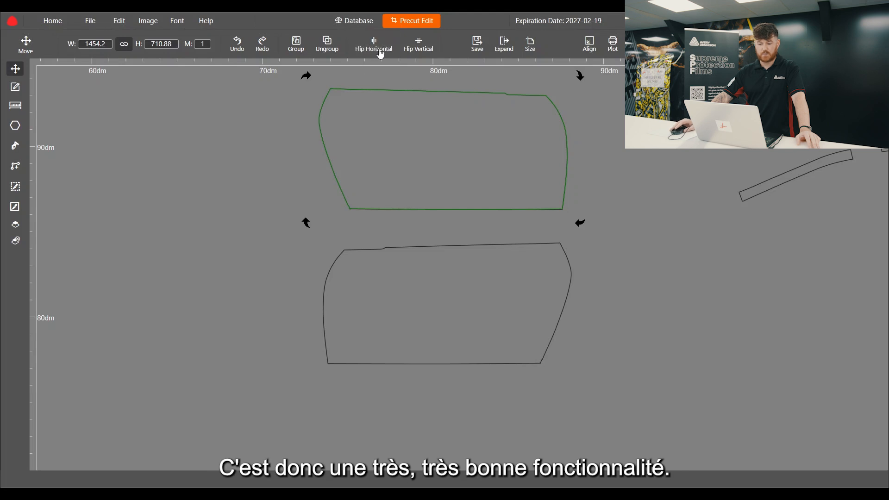
scroll(338, 147, down, 4)
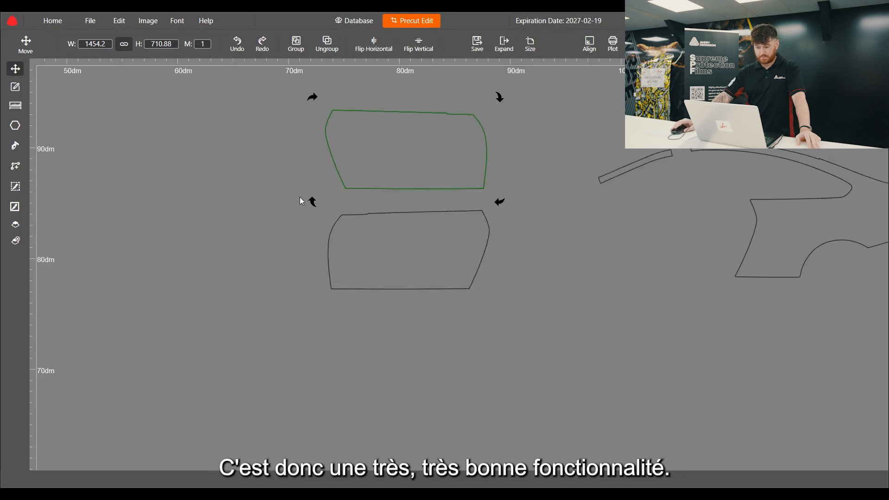
scroll(350, 134, up, 2)
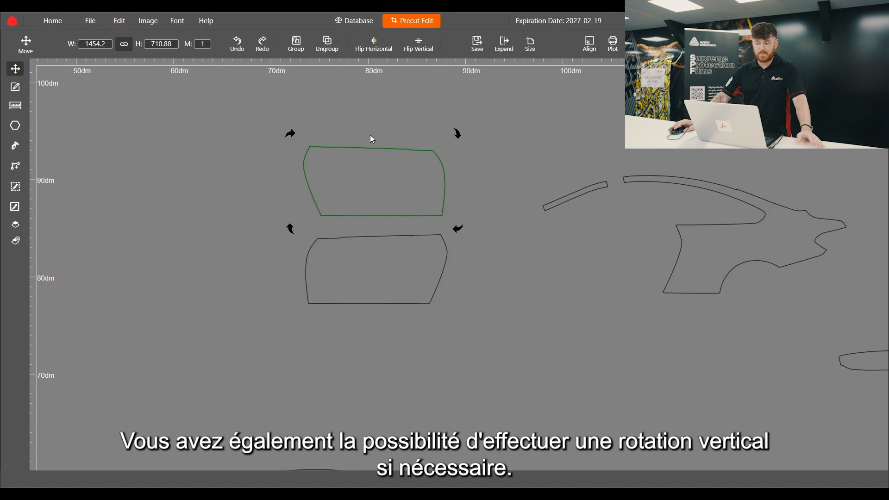
Duplicate the cut-off pillar strip, place the copy above the original and flip the copy horizontally
scroll(625, 209, up, 3)
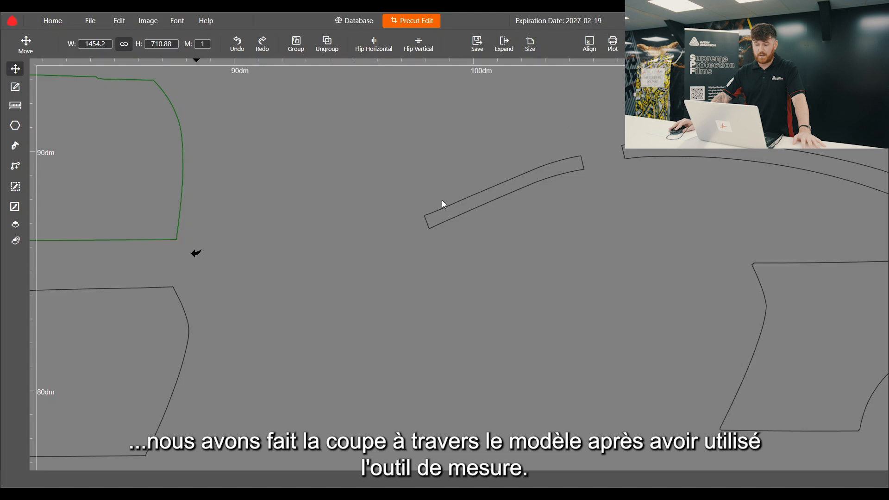
drag(526, 181, 493, 180)
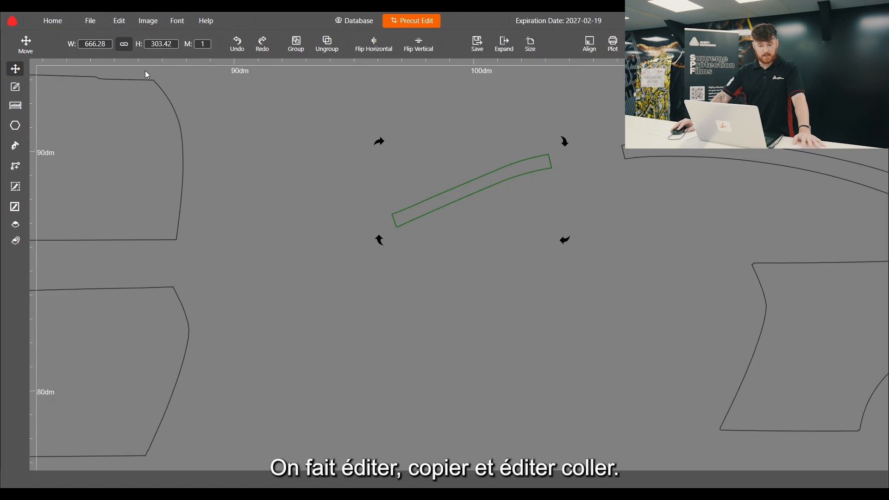
key(ctrl+v)
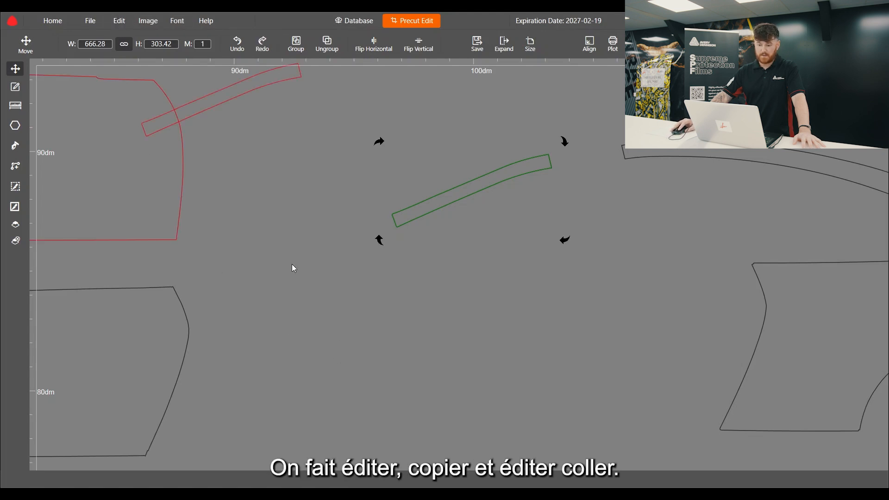
drag(236, 88, 429, 106)
click(373, 44)
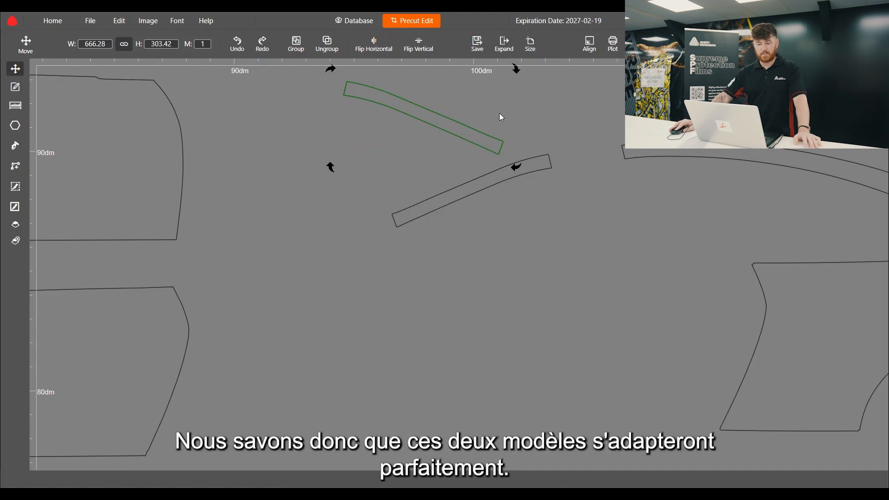
Expand the entire edge of the long, narrow panel below the cut rear quarter panel by 20 mm
scroll(498, 291, down, 2)
scroll(407, 285, down, 2)
click(518, 208)
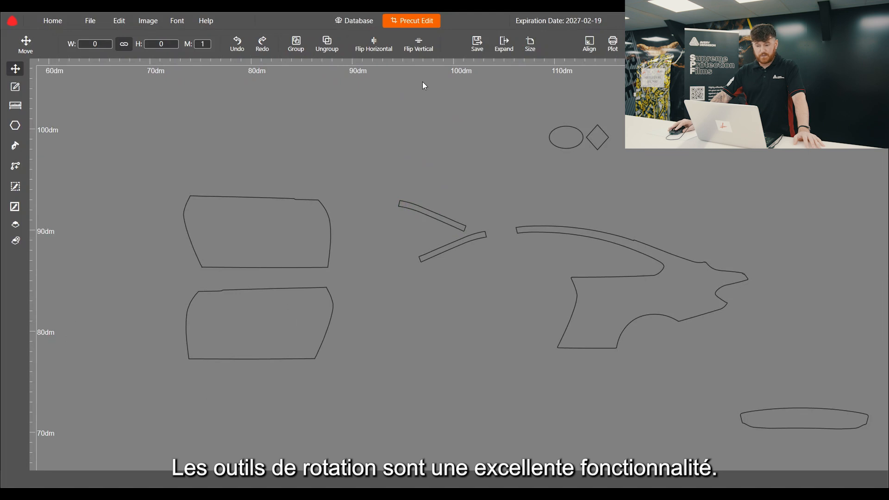
scroll(384, 54, down, 2)
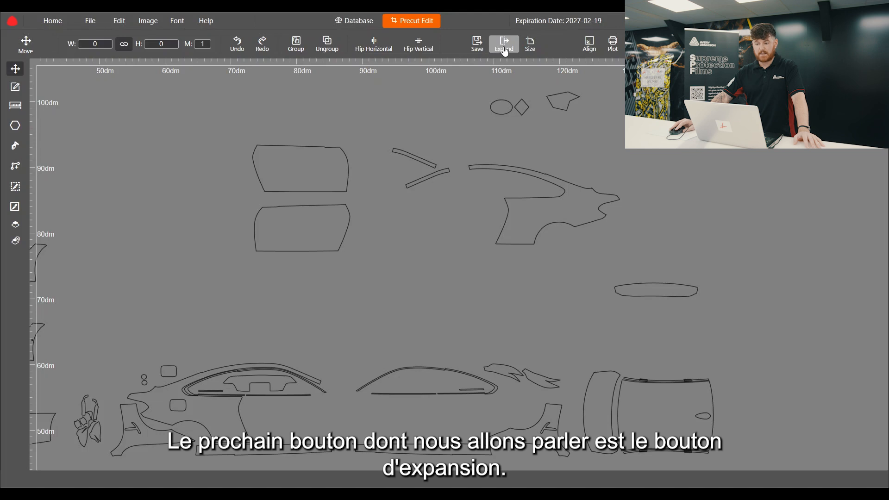
scroll(697, 303, up, 5)
click(616, 264)
click(582, 277)
scroll(579, 319, up, 3)
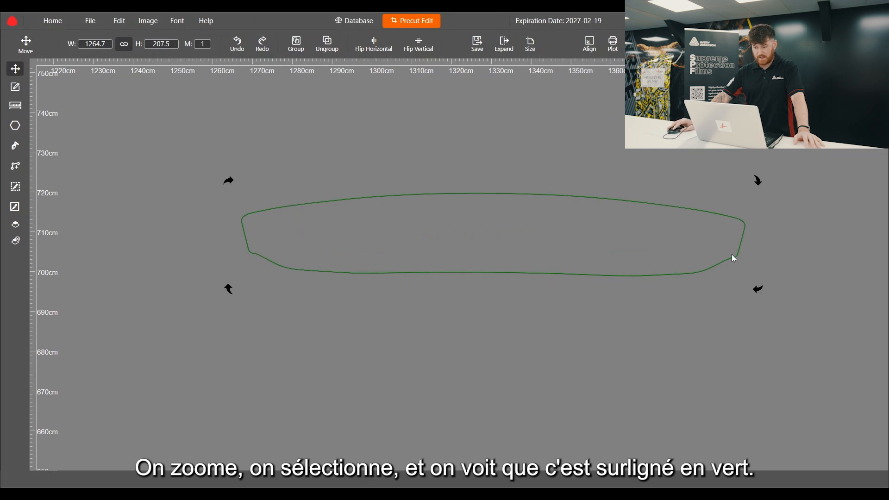
click(505, 50)
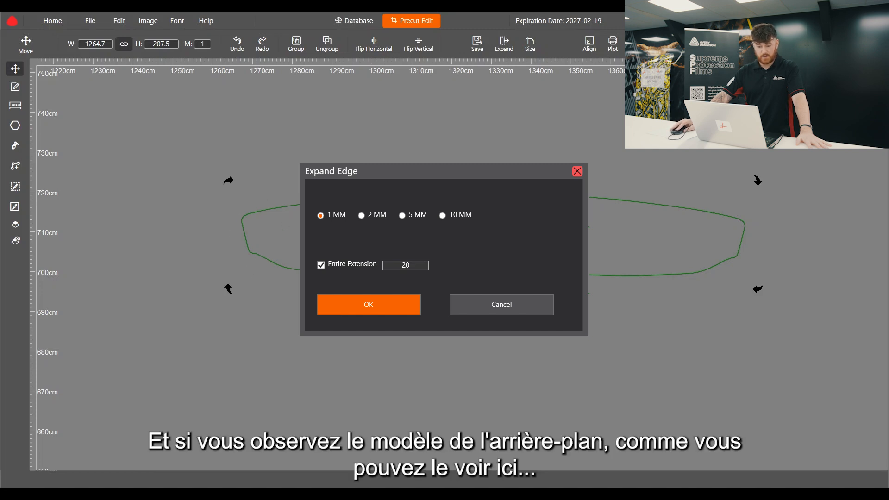
click(413, 300)
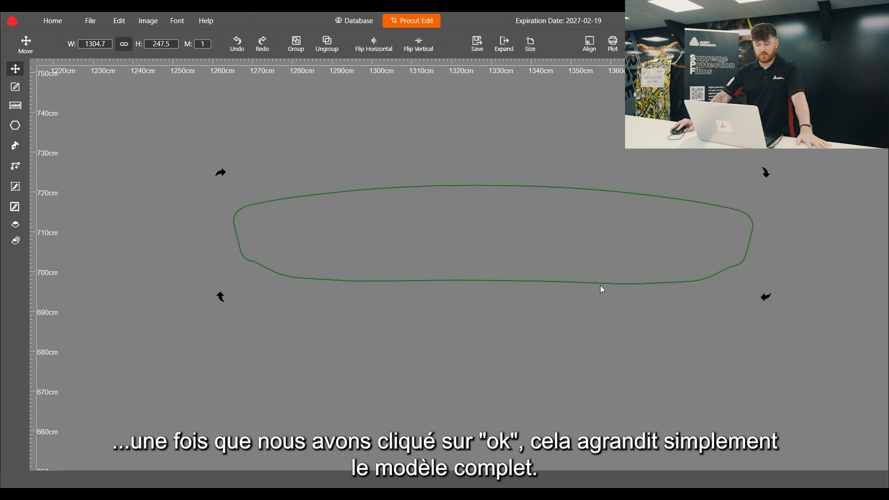
scroll(301, 273, down, 2)
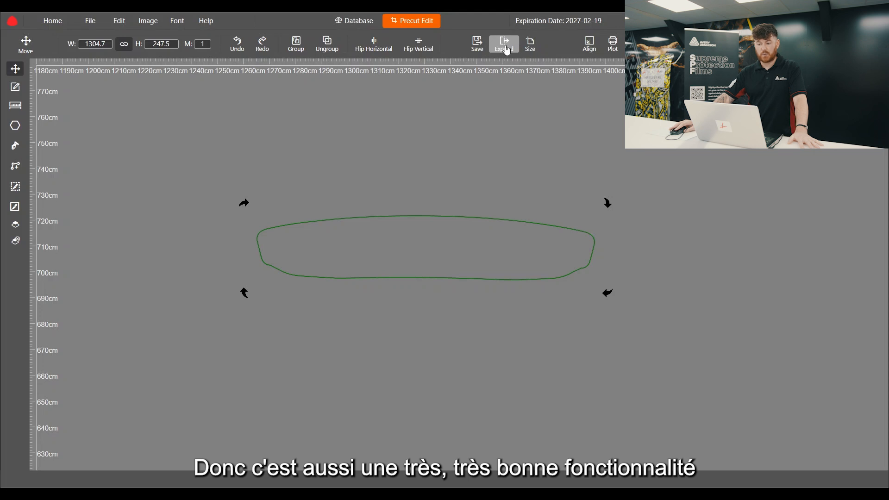
click(471, 144)
scroll(344, 349, down, 2)
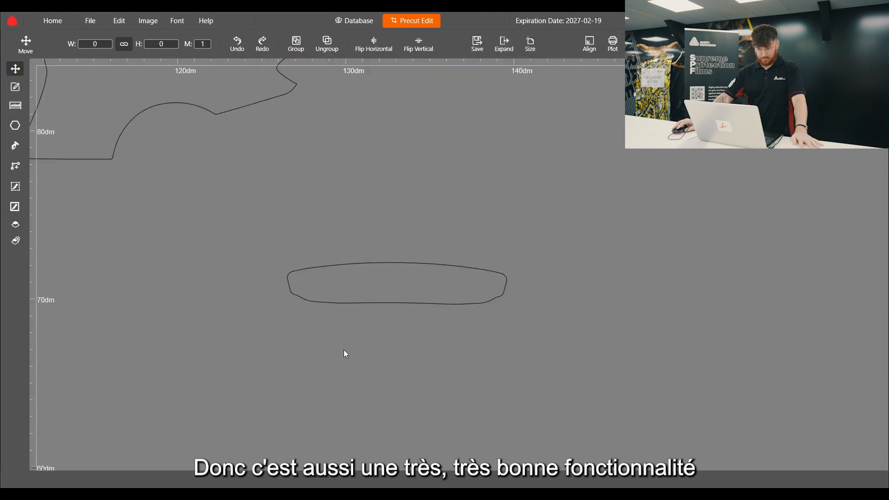
Add the text note "sensors removed, badges removed. door handles removed" in Agency FB at size 300
scroll(343, 337, up, 1)
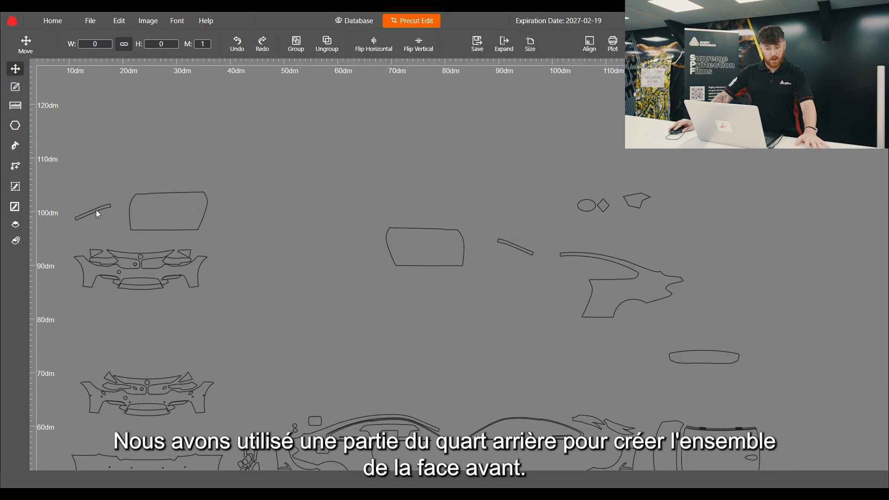
scroll(107, 255, up, 4)
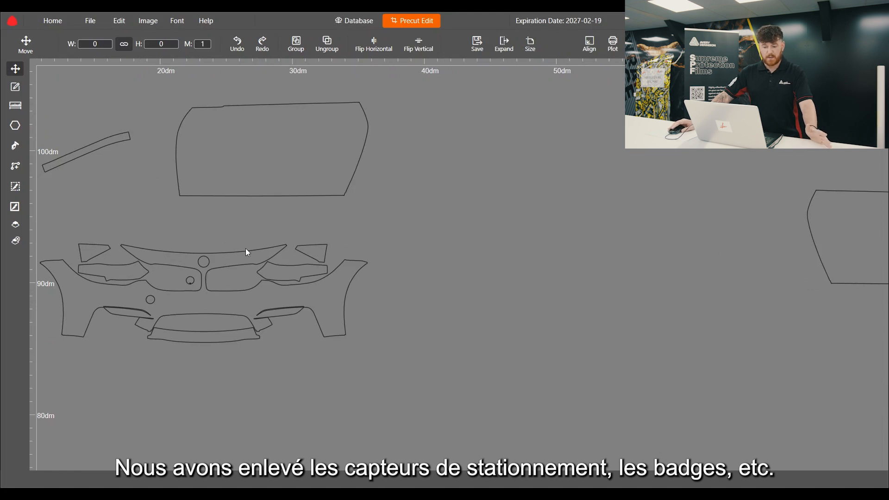
scroll(245, 248, down, 2)
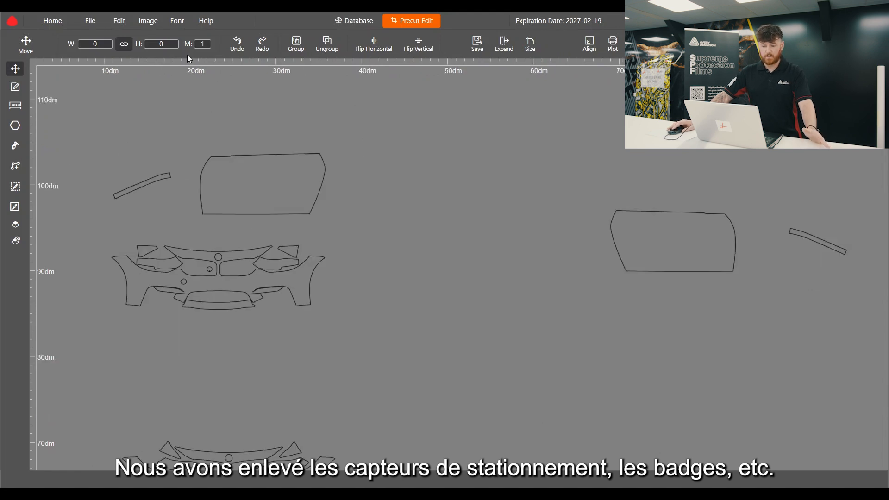
click(179, 23)
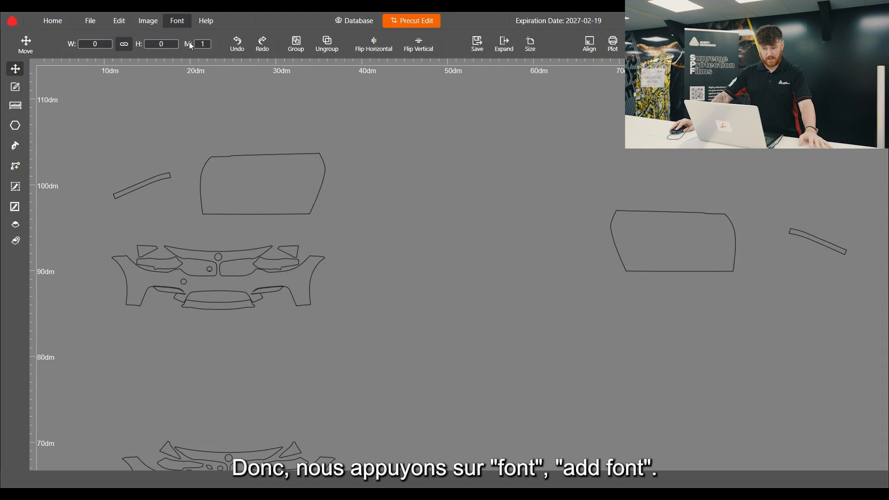
click(234, 131)
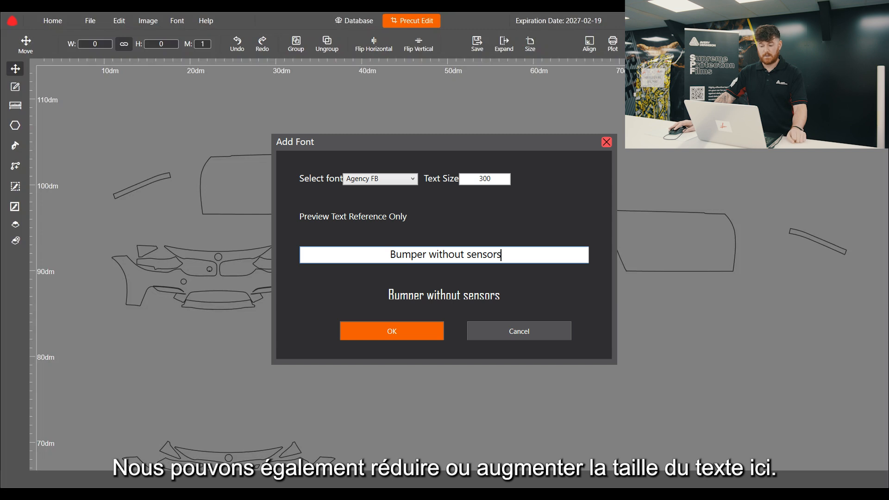
click(342, 324)
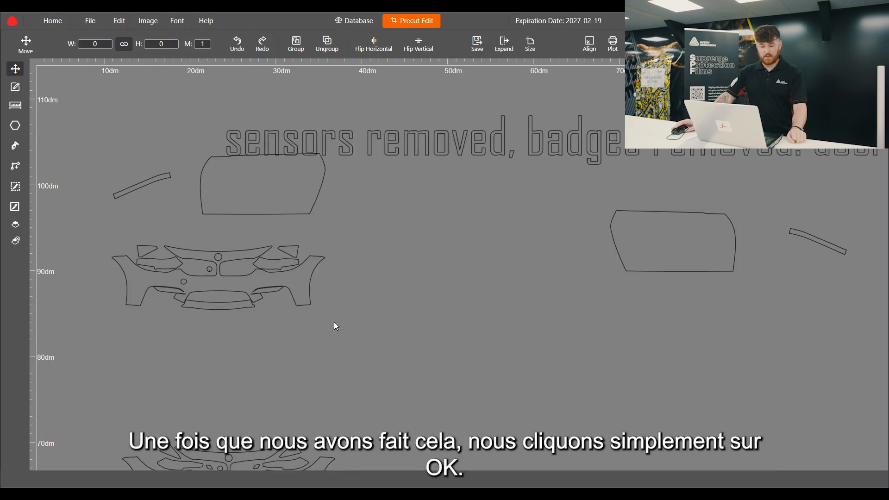
Move the text note clear of the patterns, directly above the door and pillar strip over the edited front bumper
click(546, 244)
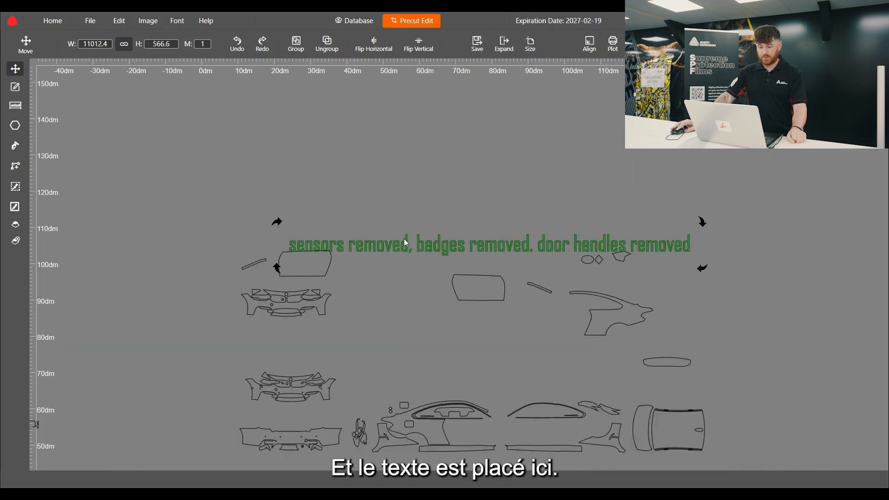
drag(471, 243, 700, 250)
click(248, 183)
scroll(481, 246, up, 5)
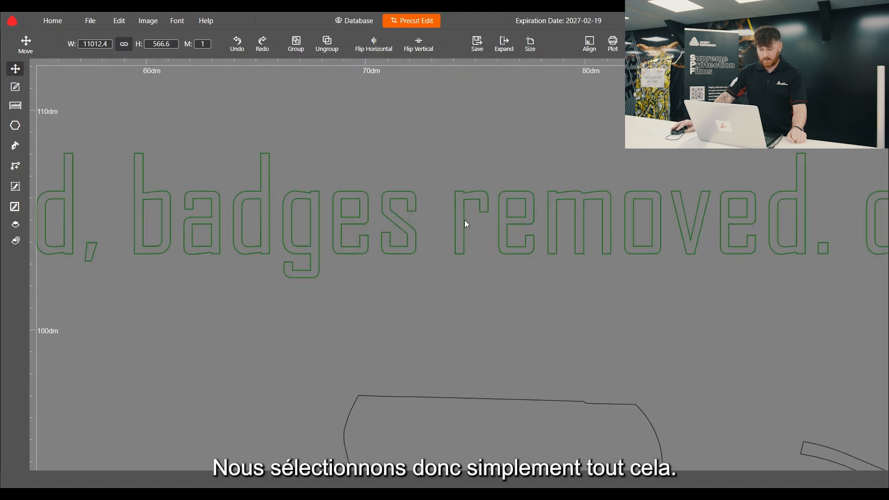
drag(459, 221, 139, 165)
scroll(526, 203, down, 6)
scroll(428, 208, down, 2)
scroll(364, 199, up, 6)
drag(354, 179, 174, 210)
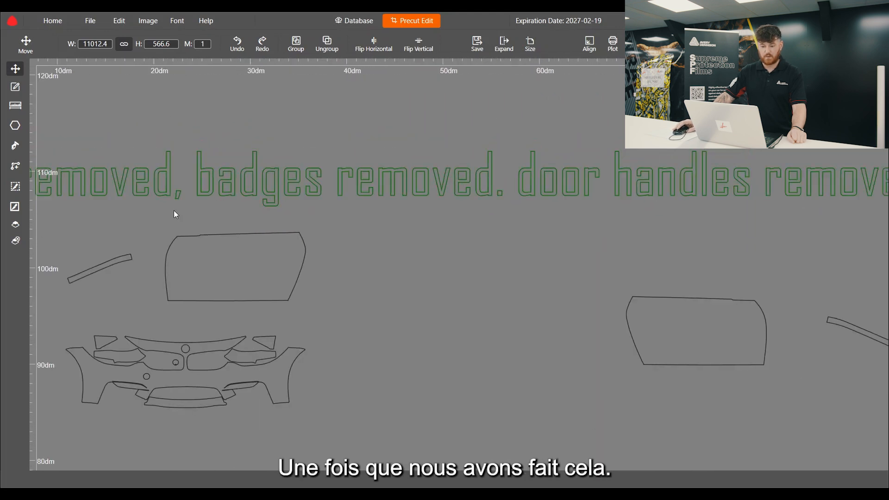
scroll(173, 210, down, 6)
click(329, 108)
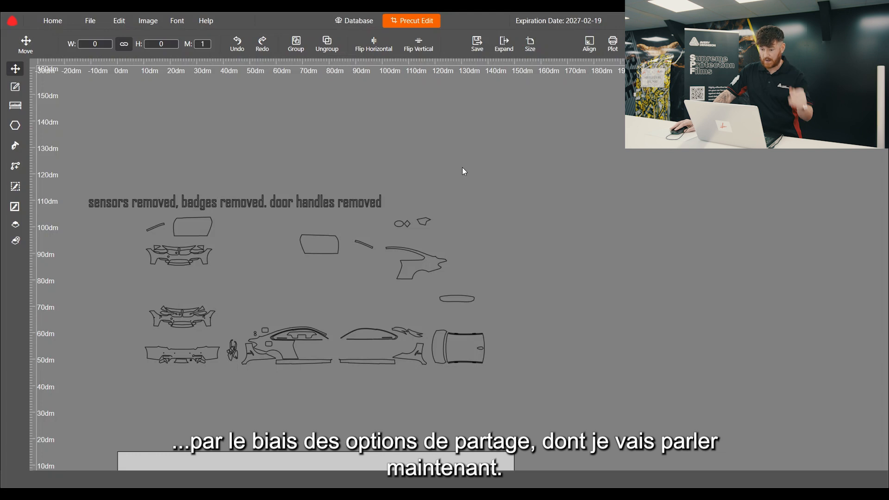
Save the edited kit as "bmw m4 - october. F82" and delete all patterns and text from the canvas
click(478, 46)
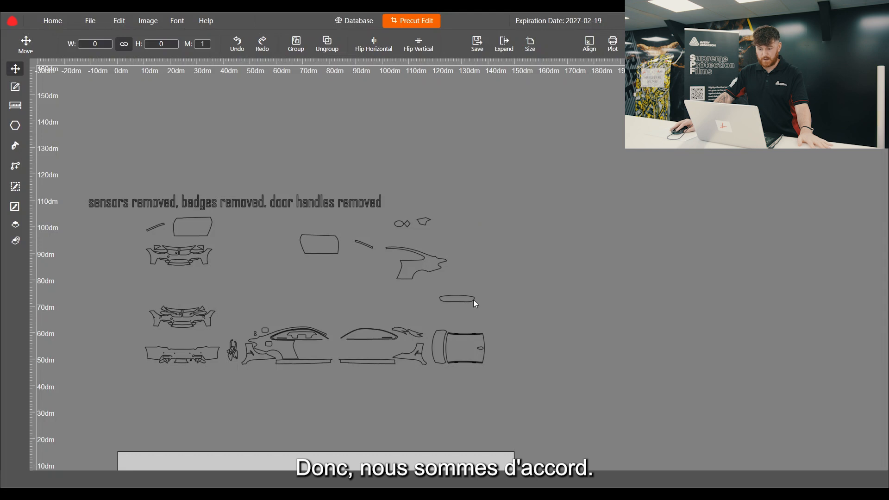
scroll(489, 308, down, 3)
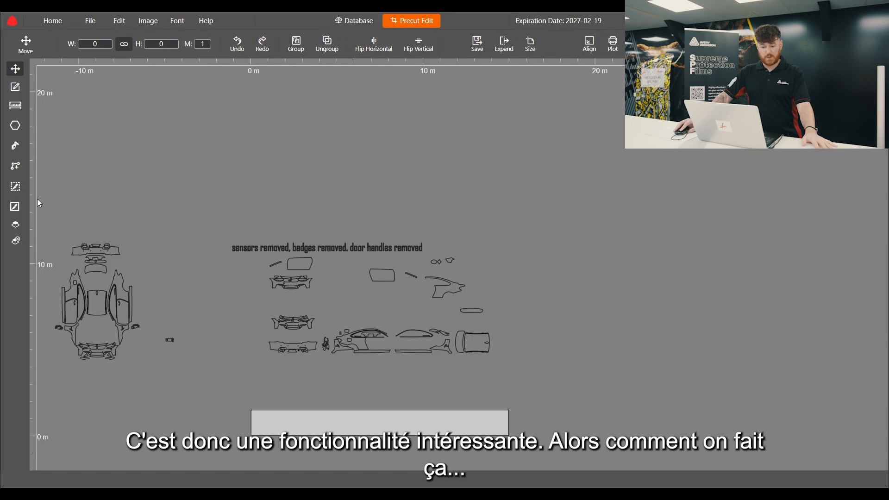
drag(57, 197, 570, 376)
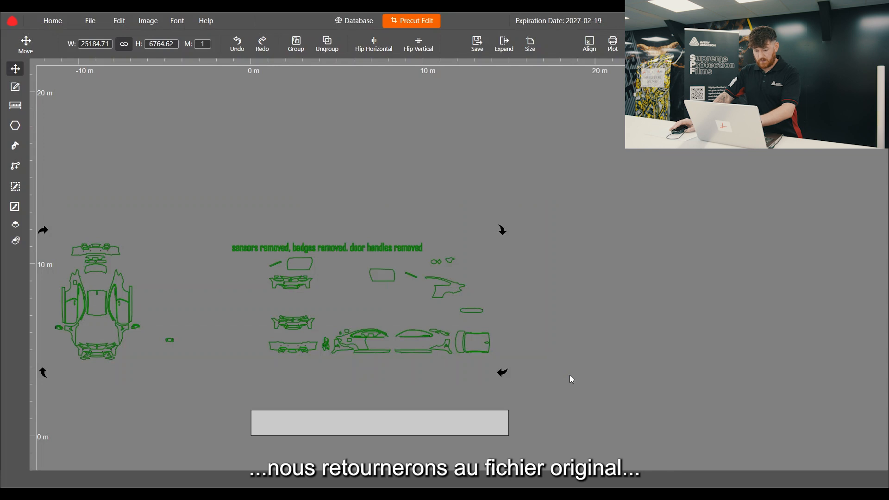
key(Delete)
drag(85, 320, 48, 350)
key(Delete)
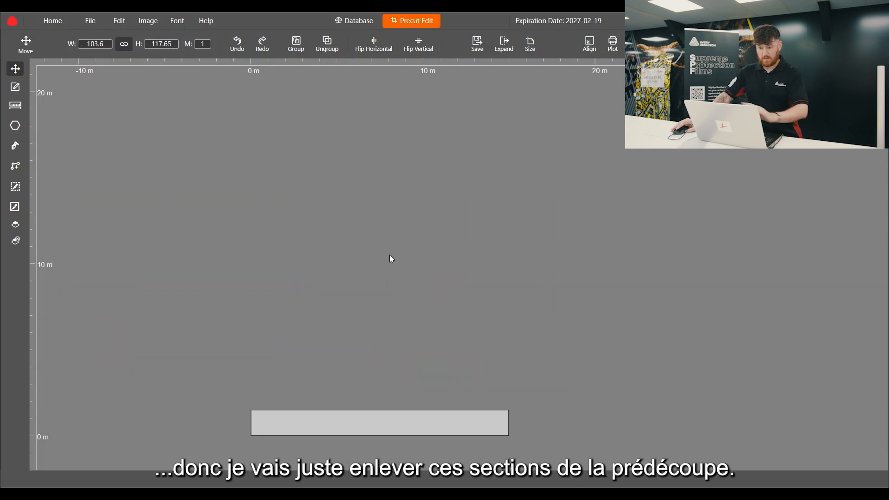
Open the saved "bmw m4 - october. F82" file from My Data in the database
click(353, 21)
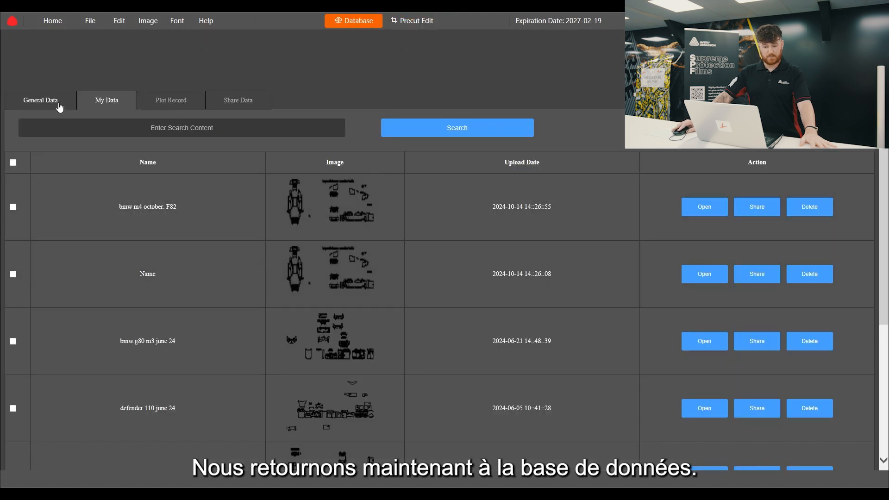
click(38, 100)
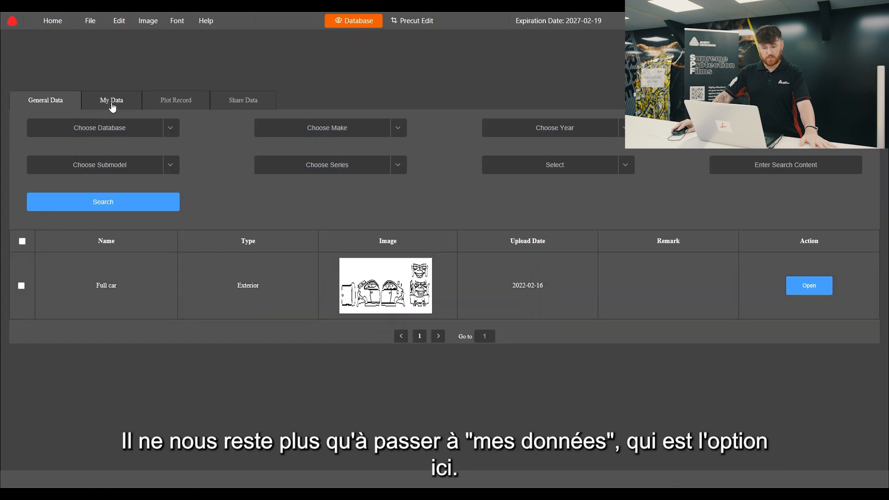
click(113, 104)
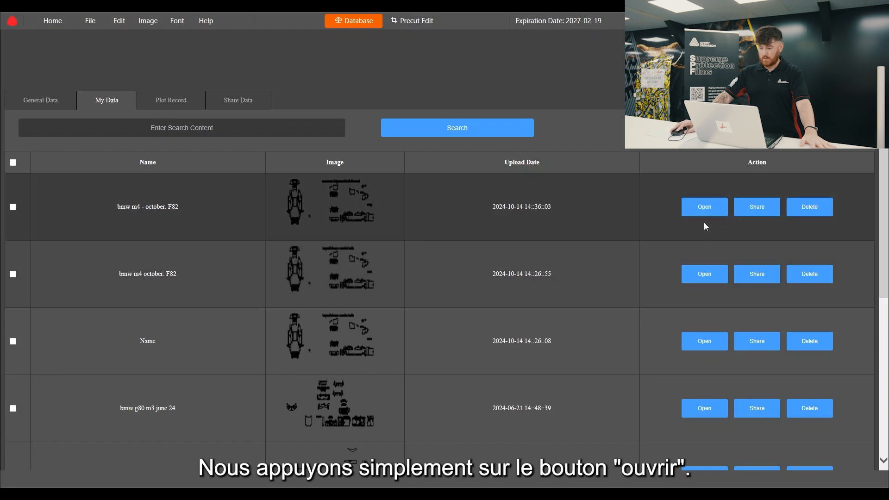
click(706, 211)
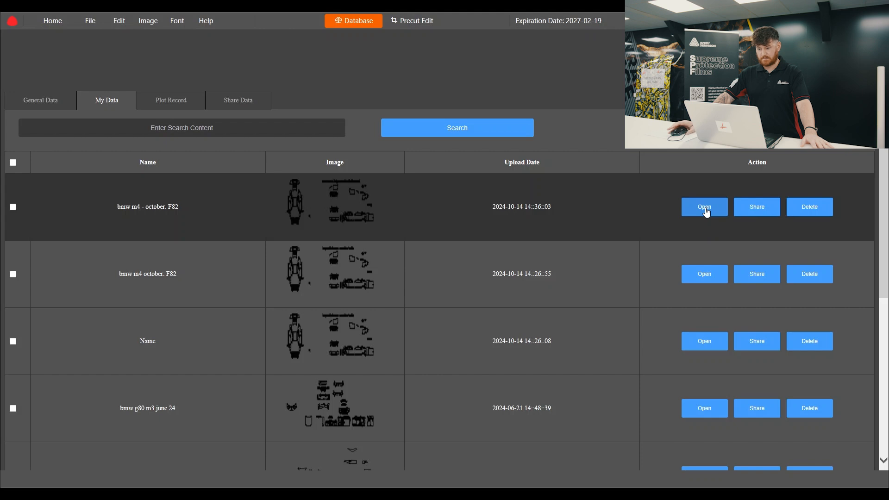
Move the whole reopened kit, including its text note, up and off the material sheet
scroll(288, 200, down, 2)
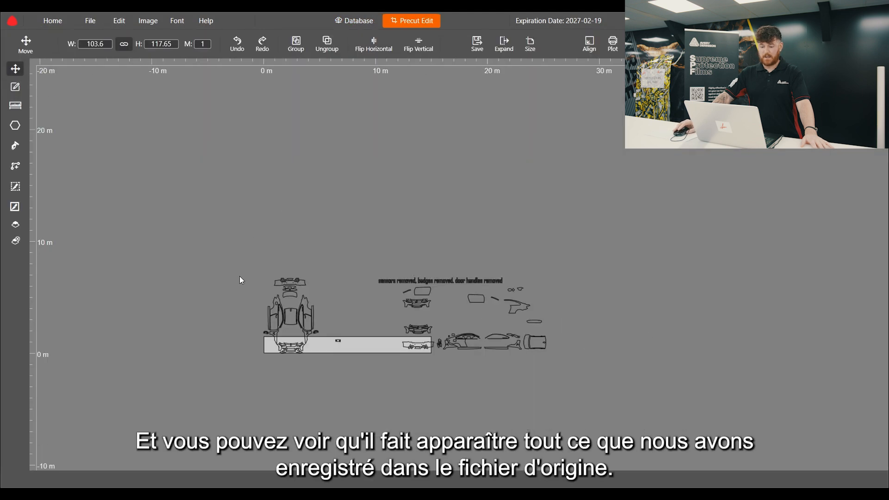
drag(224, 252, 590, 371)
drag(537, 343, 409, 298)
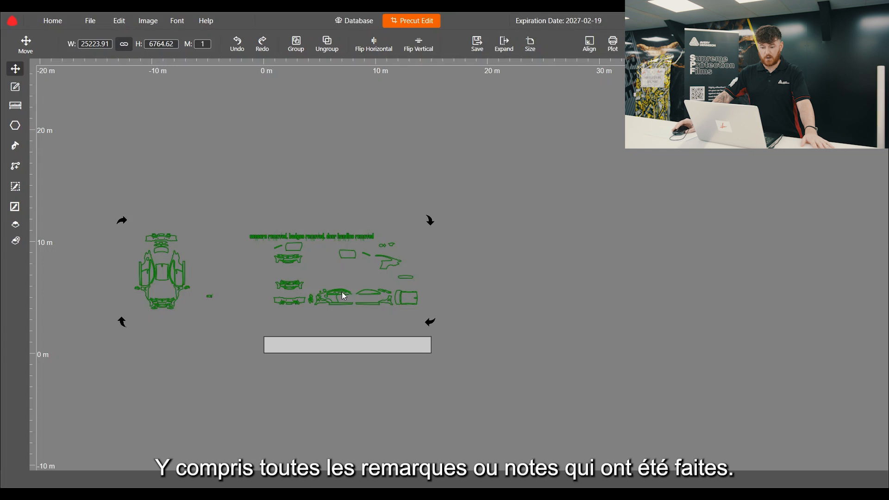
scroll(327, 193, up, 2)
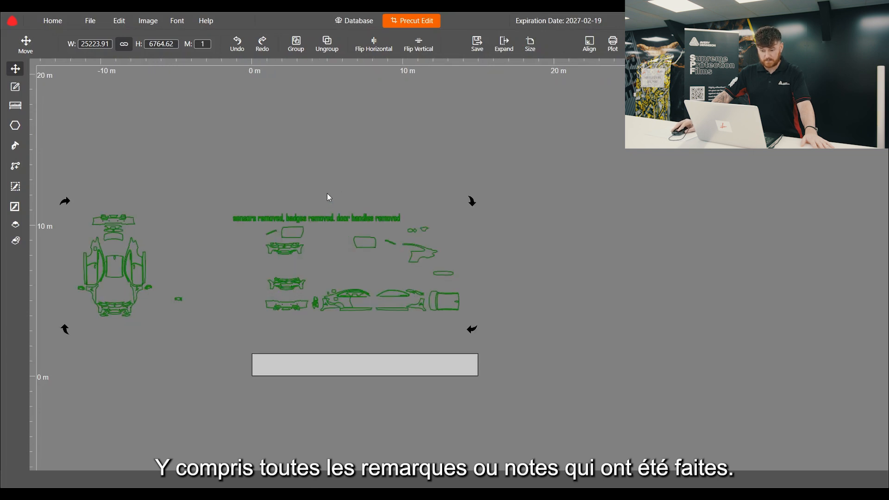
click(325, 189)
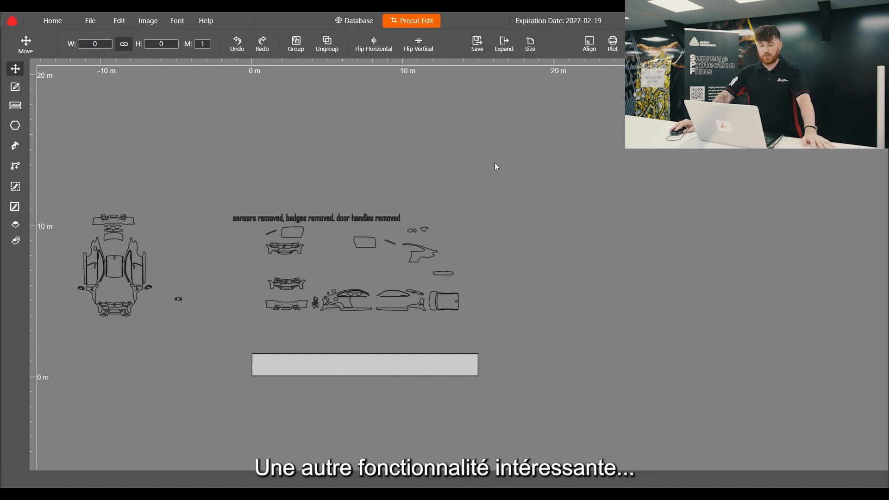
Share the saved "bmw m4 - october. F82" file using its share ID, and return to the precut layout
click(358, 21)
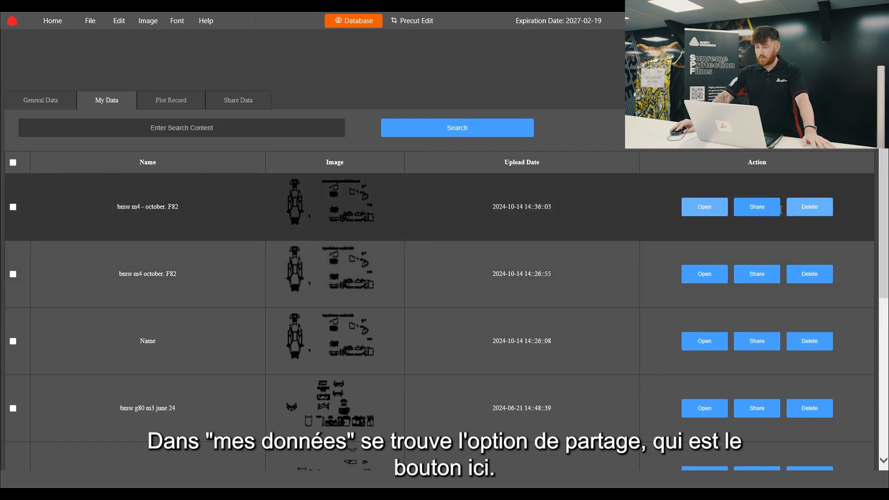
click(757, 209)
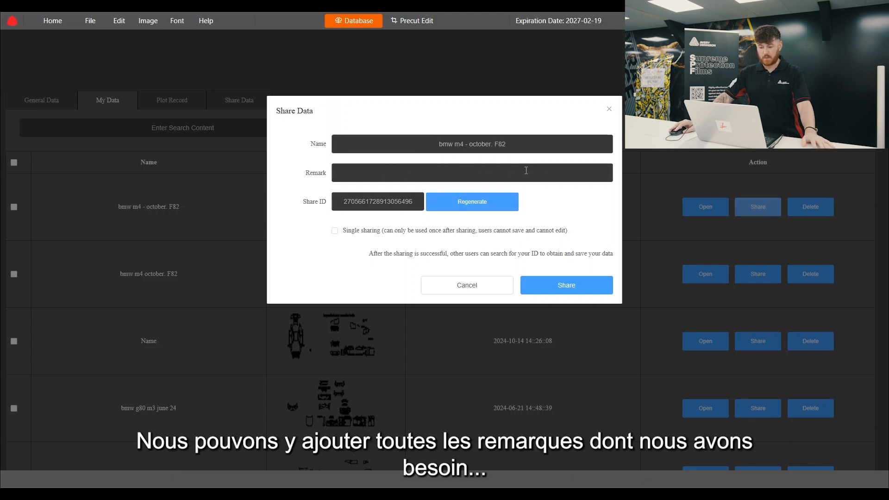
drag(343, 201, 416, 201)
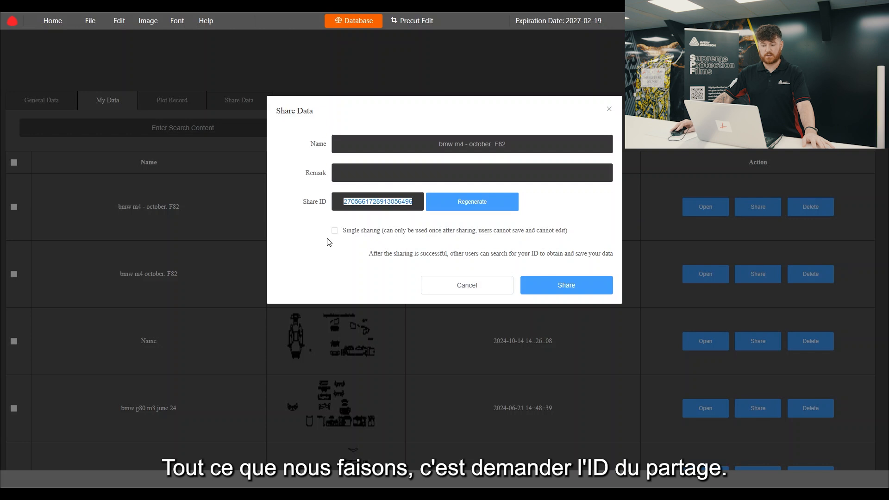
click(545, 210)
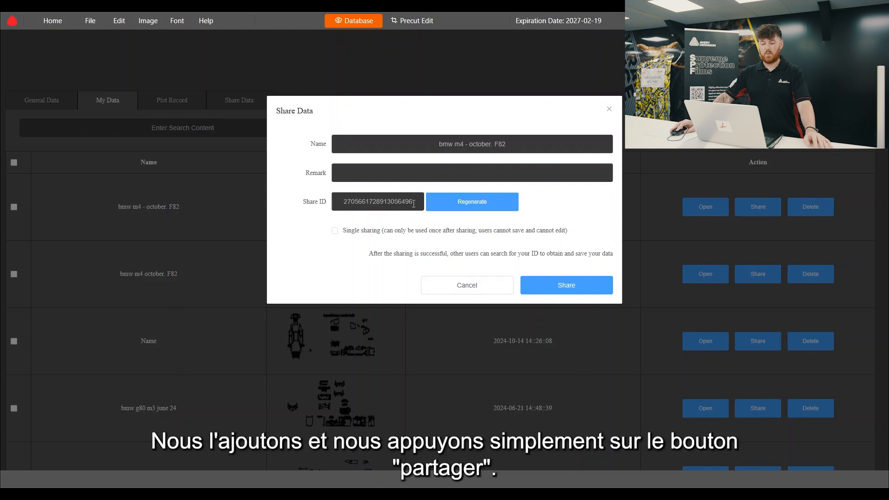
click(564, 289)
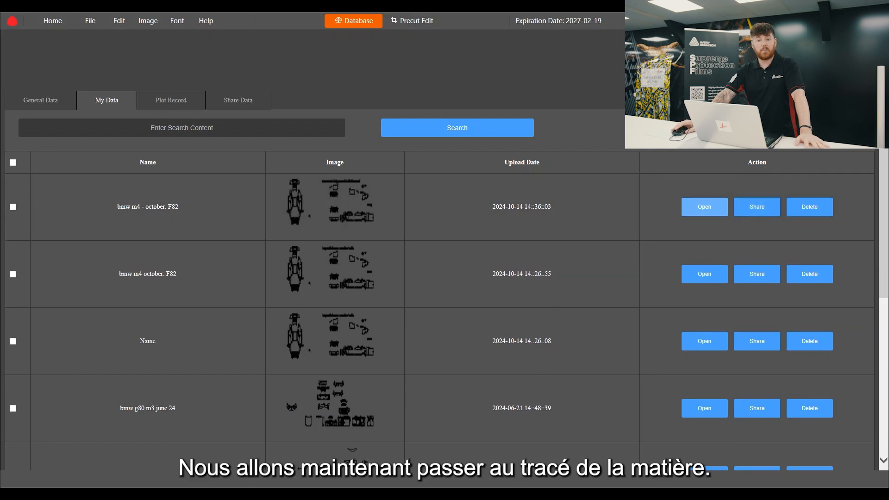
click(411, 20)
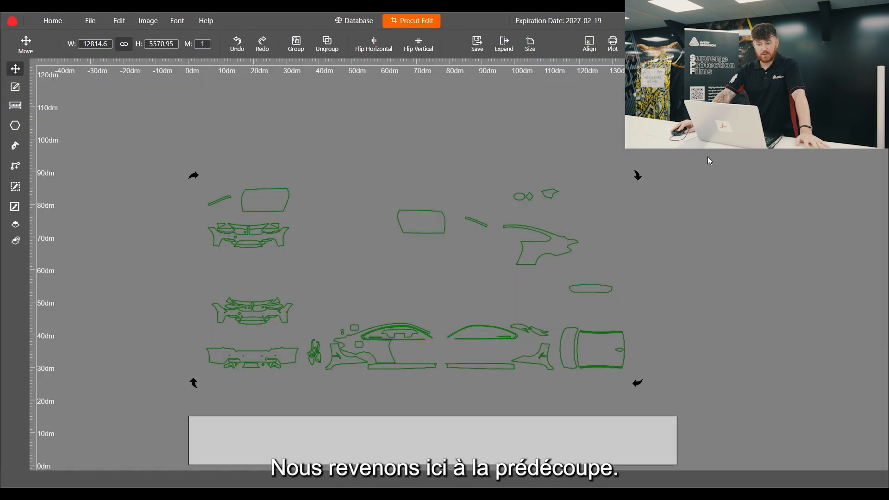
Move the cluster of small patterns between the bumpers and the side panels onto the start of the material sheet
click(661, 170)
scroll(474, 300, down, 5)
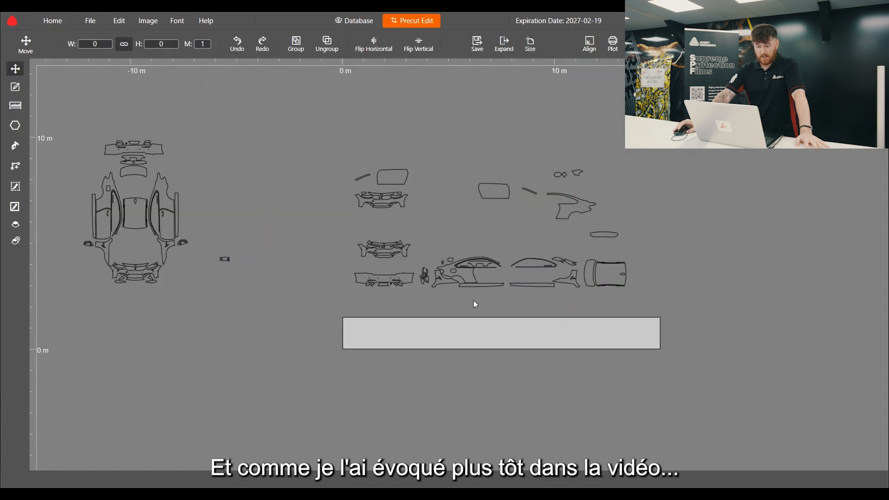
scroll(501, 302, up, 4)
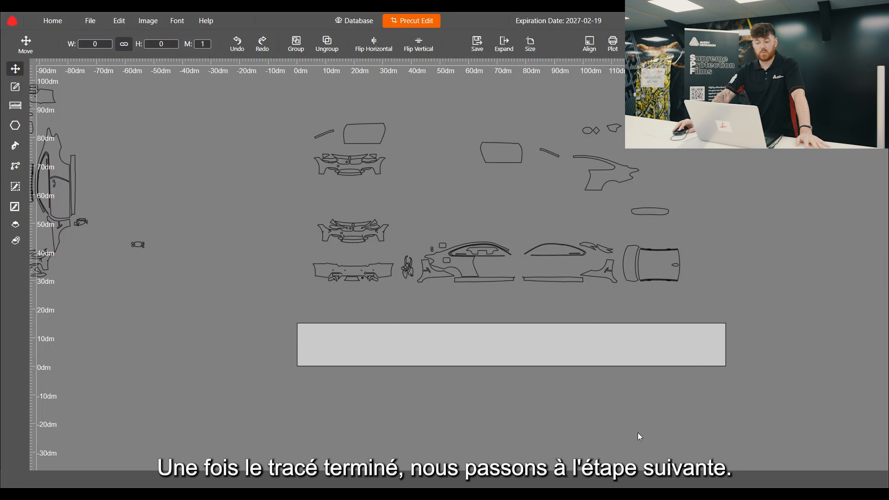
scroll(448, 375, up, 4)
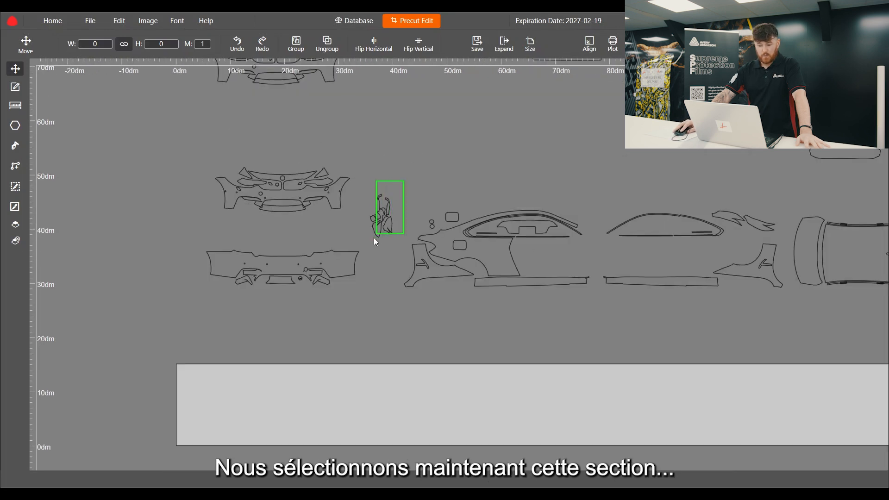
click(373, 239)
drag(377, 241, 176, 434)
click(199, 331)
scroll(305, 194, down, 3)
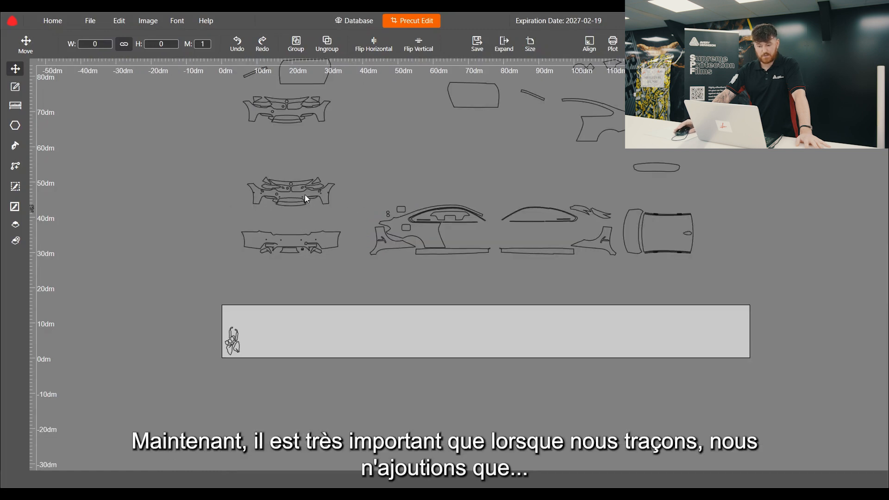
Move the front fender pattern next to the rear bumper down onto the material sheet
scroll(277, 366, up, 2)
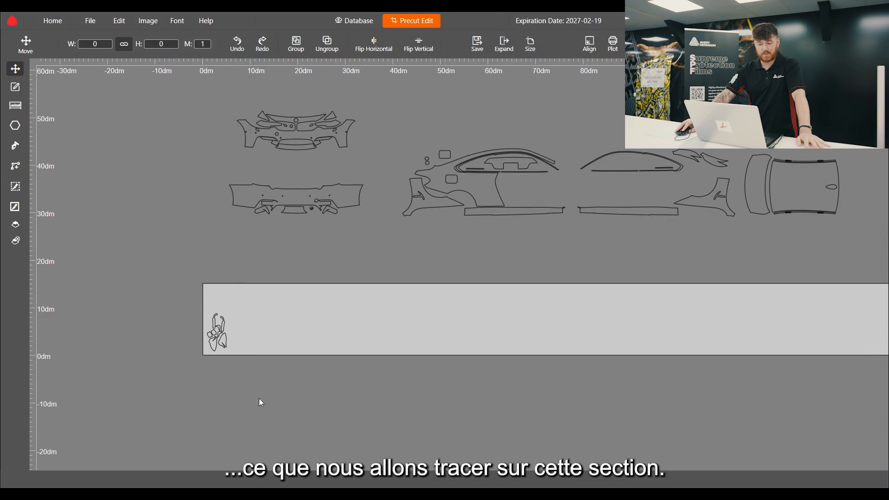
drag(427, 206, 410, 334)
click(211, 284)
click(224, 347)
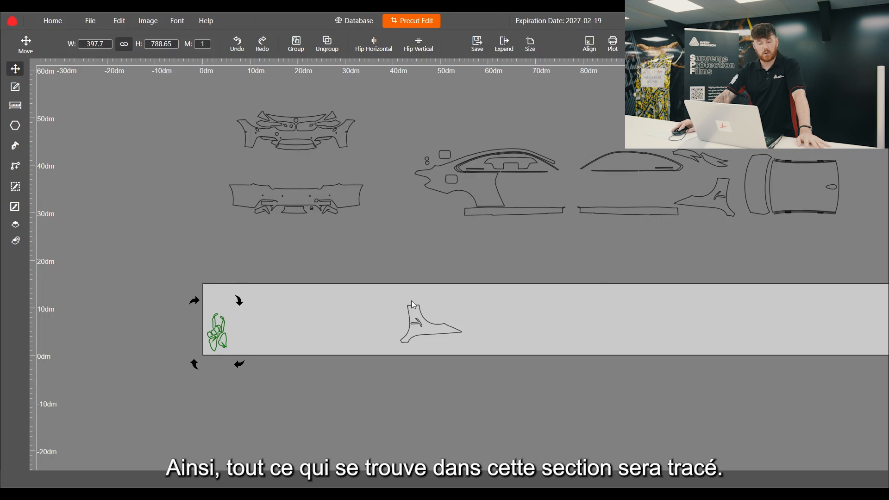
Move the front fender pattern off the material sheet and back beside the rear bumper
click(433, 348)
click(427, 327)
drag(427, 327, 401, 244)
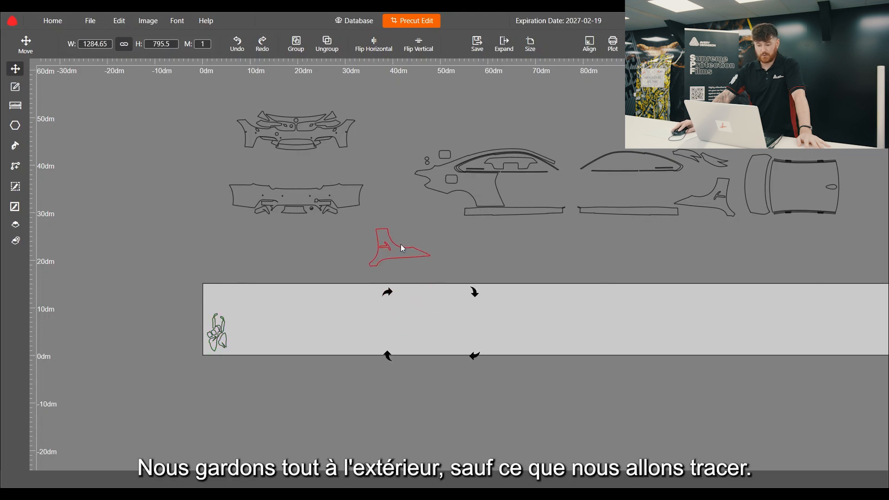
drag(411, 209, 407, 216)
click(384, 130)
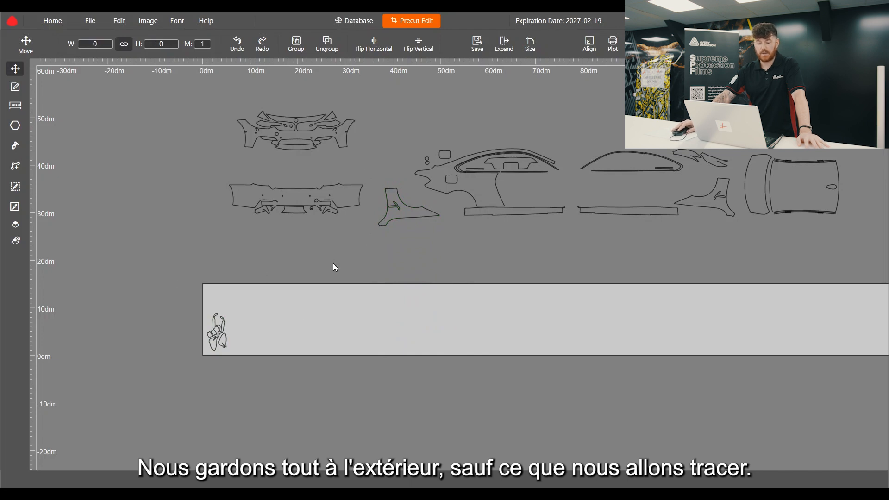
Select the two small patterns at the start of the material sheet and start the Plot command for them
scroll(333, 263, down, 2)
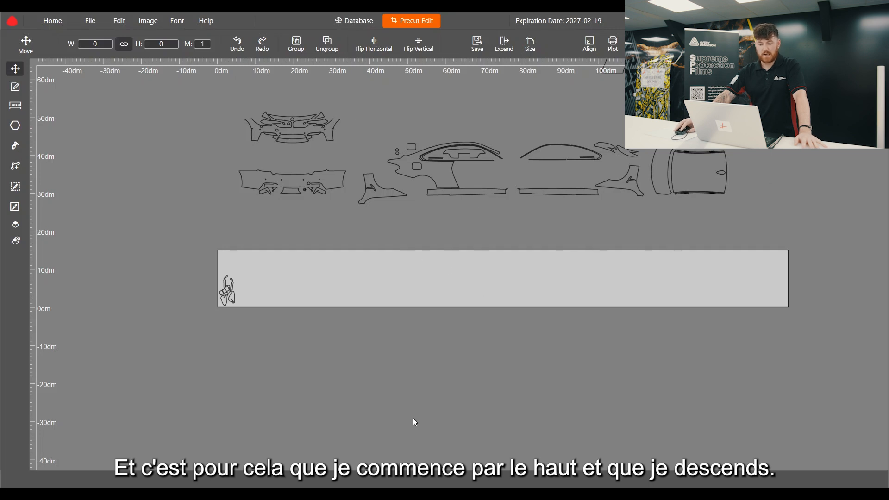
scroll(219, 271, up, 3)
mouse_move(173, 263)
mouse_down()
mouse_move(264, 329)
mouse_move(309, 395)
mouse_up()
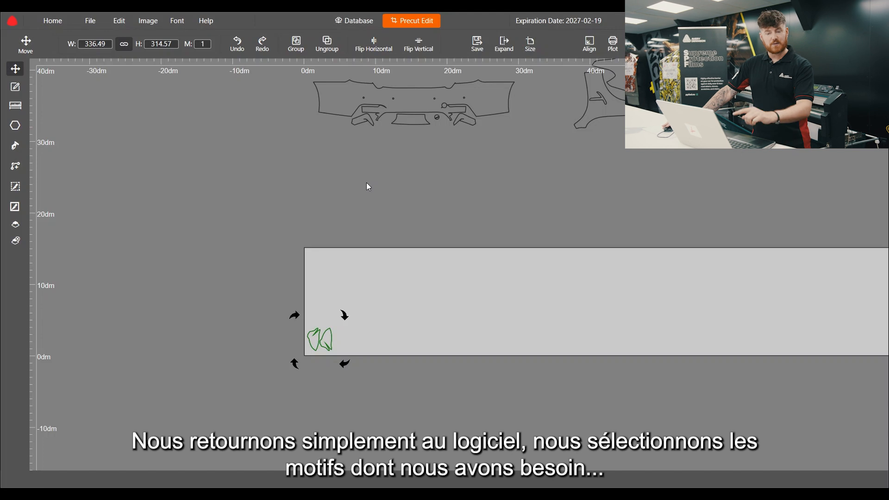
drag(258, 275, 380, 382)
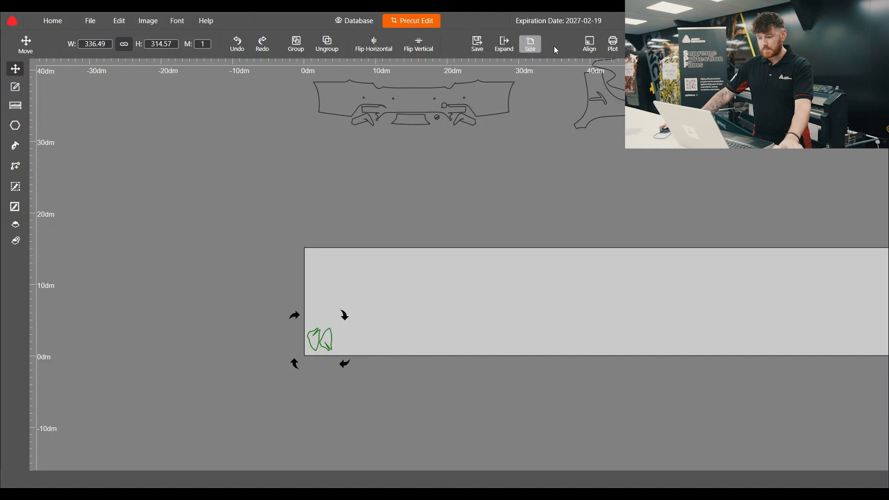
click(614, 46)
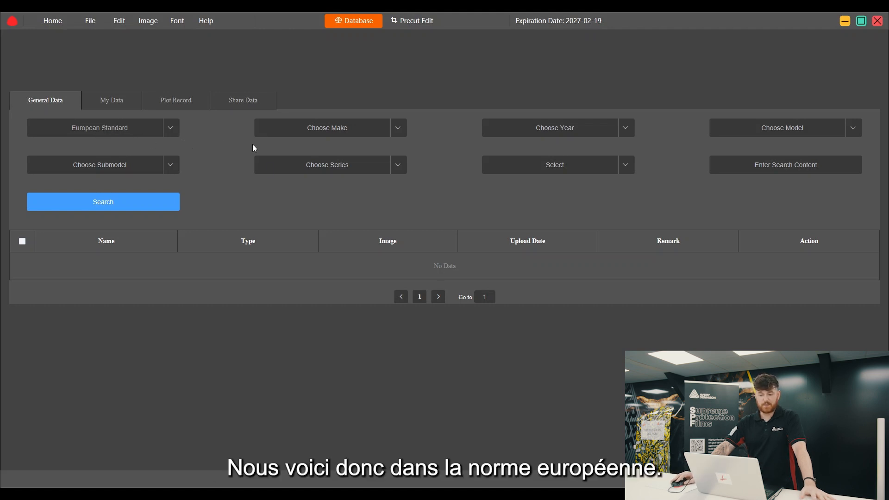
Filter the European Standard data by make LAMBORGHINI and year 2023, and check the available models for an Urus
click(399, 130)
scroll(290, 182, down, 5)
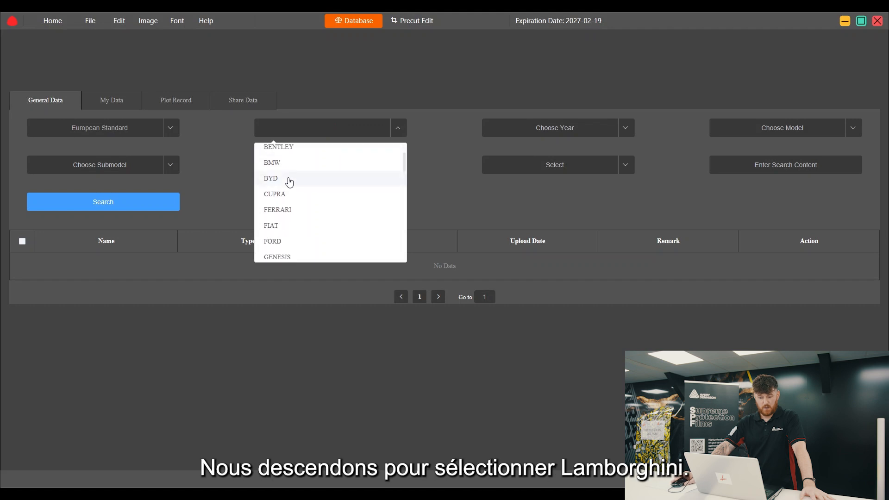
scroll(293, 186, down, 1)
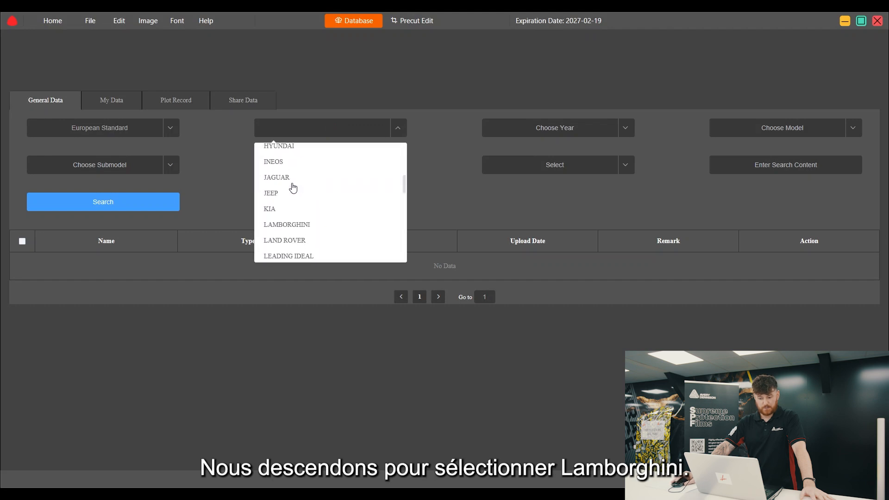
click(287, 226)
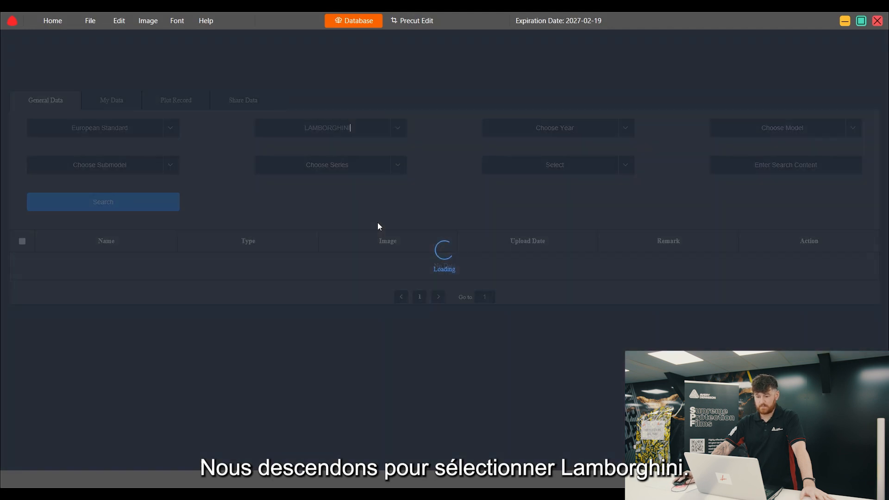
click(626, 135)
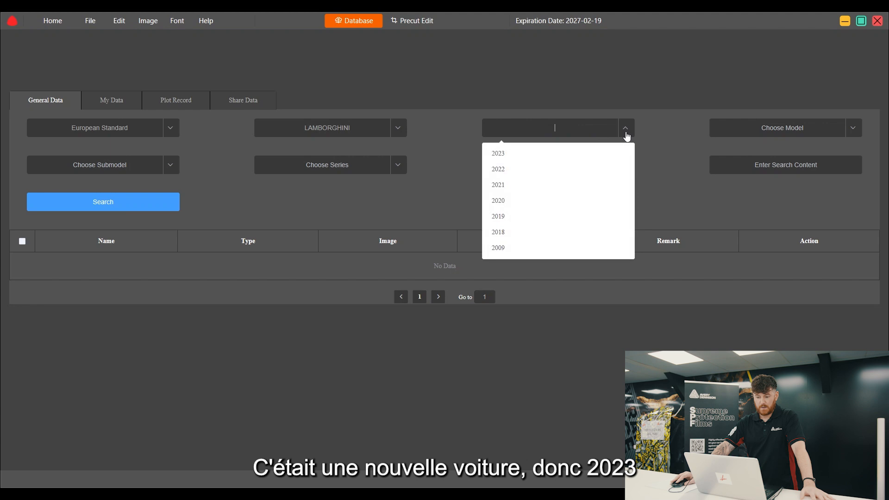
click(569, 156)
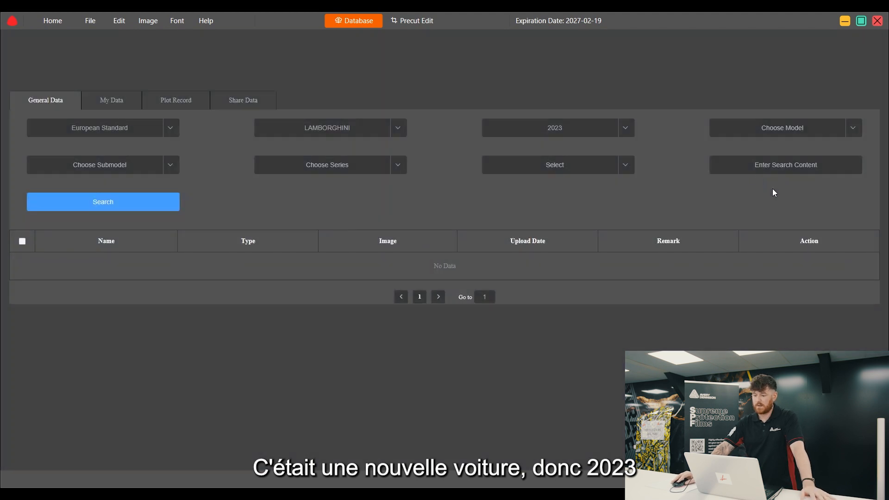
click(847, 133)
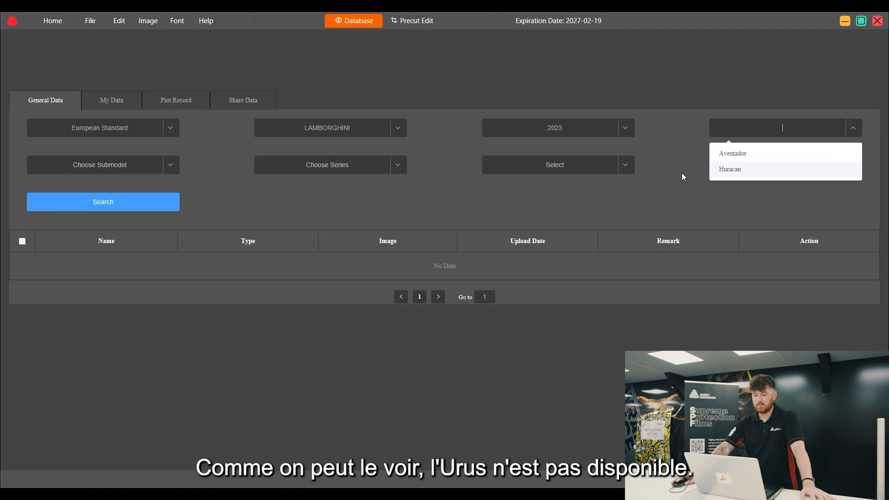
click(667, 139)
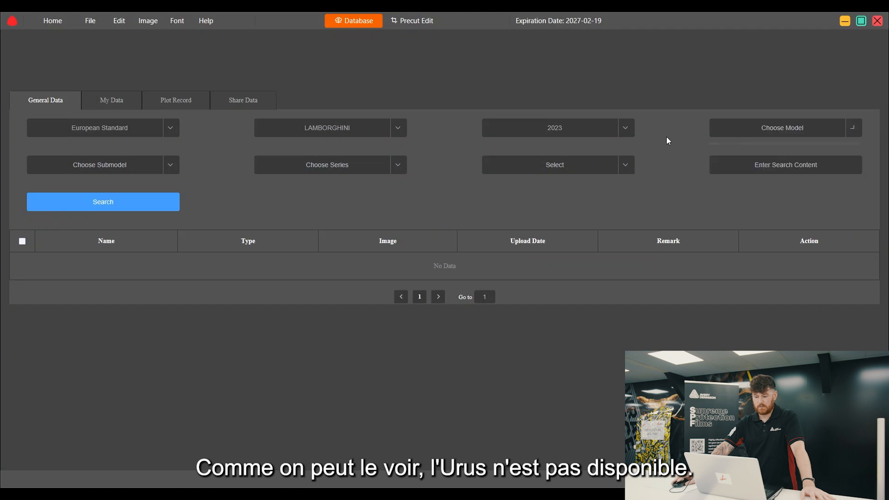
Switch the database to Chinese Standard and filter it by make Lamborghini and year 2023
click(168, 132)
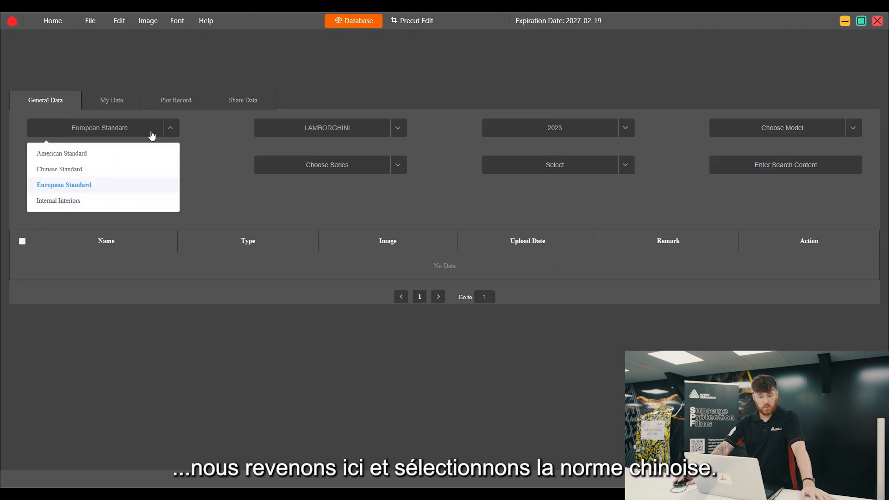
click(61, 169)
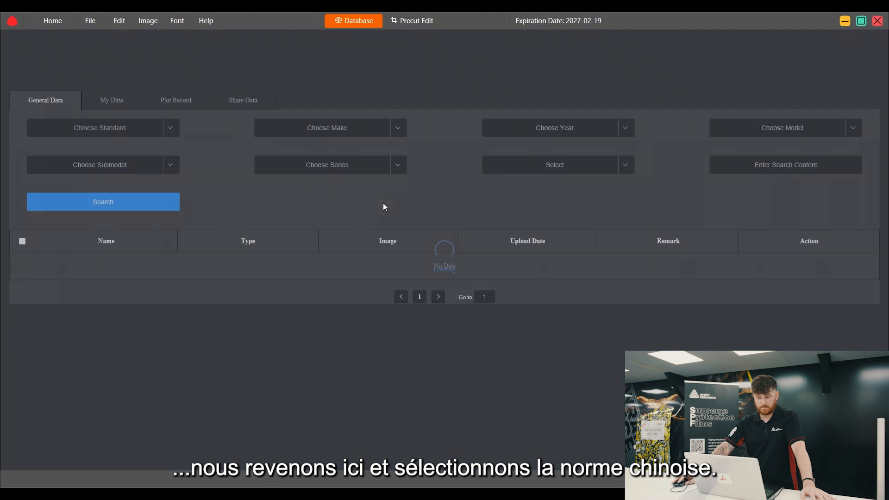
click(397, 130)
scroll(305, 189, down, 5)
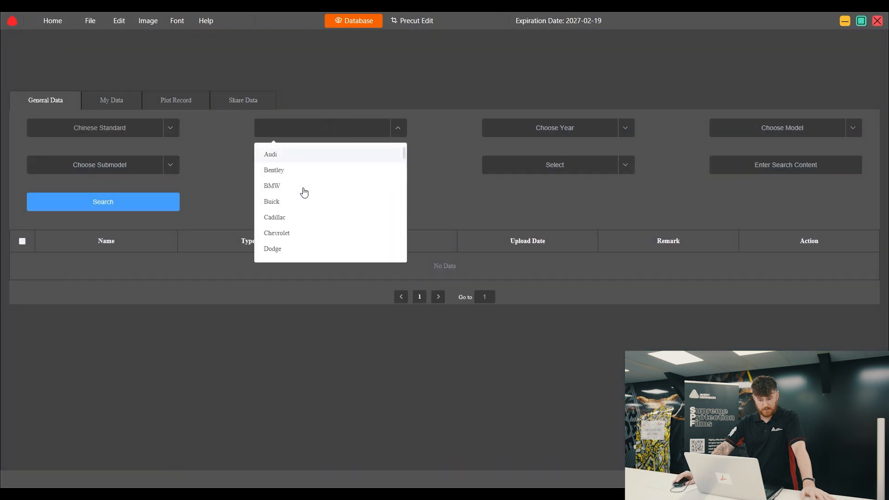
scroll(297, 193, down, 2)
click(287, 222)
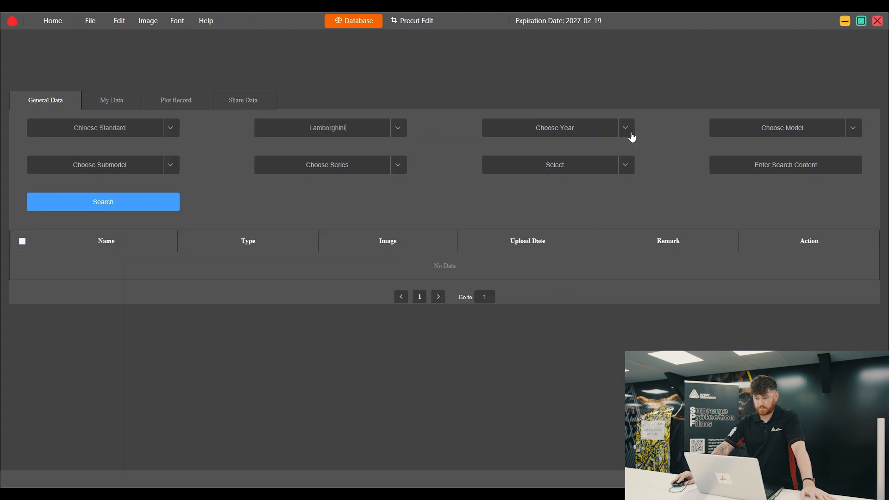
click(626, 130)
click(537, 157)
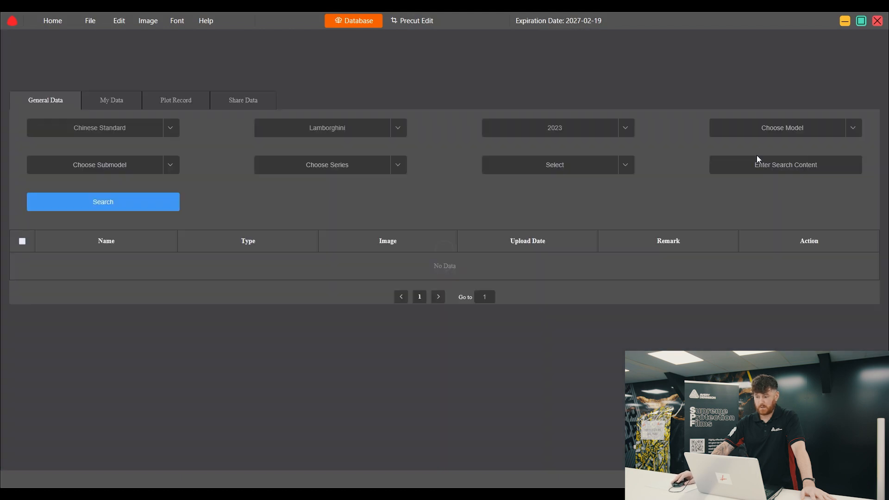
Choose model urus and submodel performante, check the series options, and open the Full car exterior kit
click(853, 129)
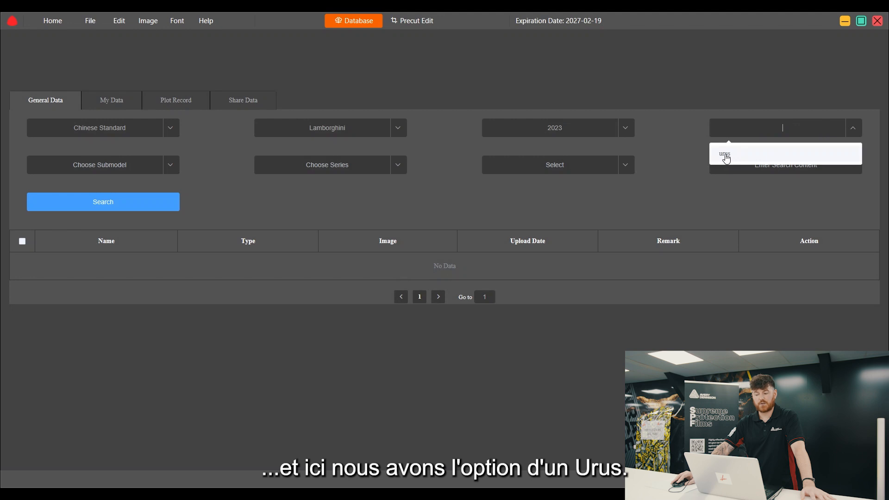
click(725, 157)
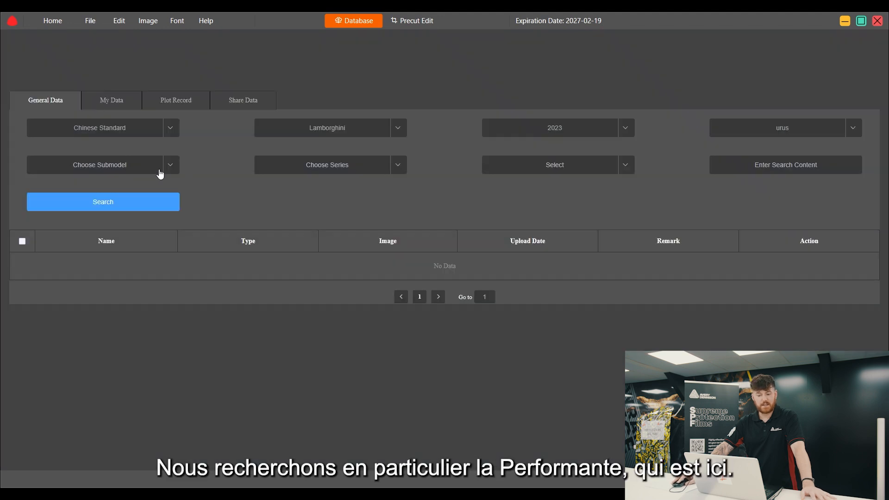
click(170, 166)
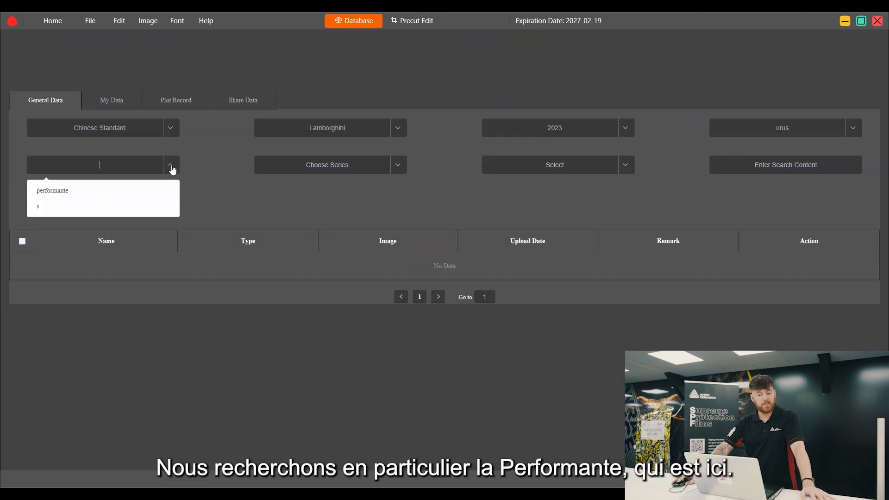
click(52, 190)
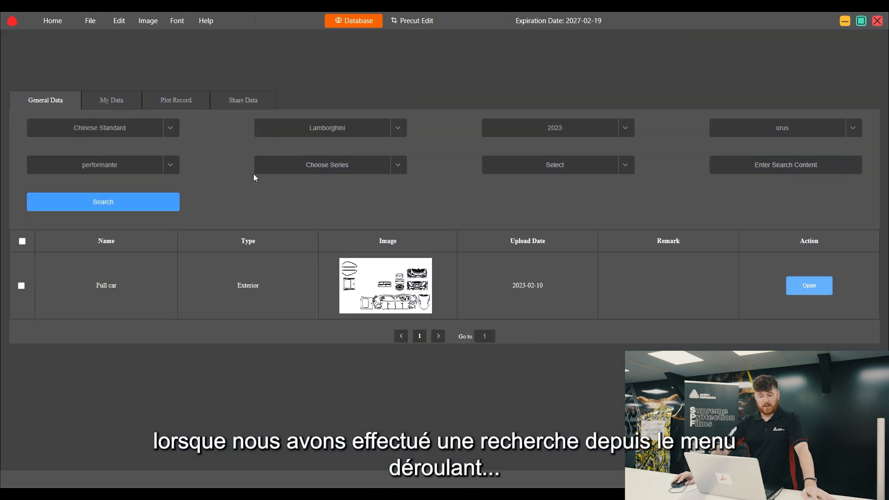
click(398, 165)
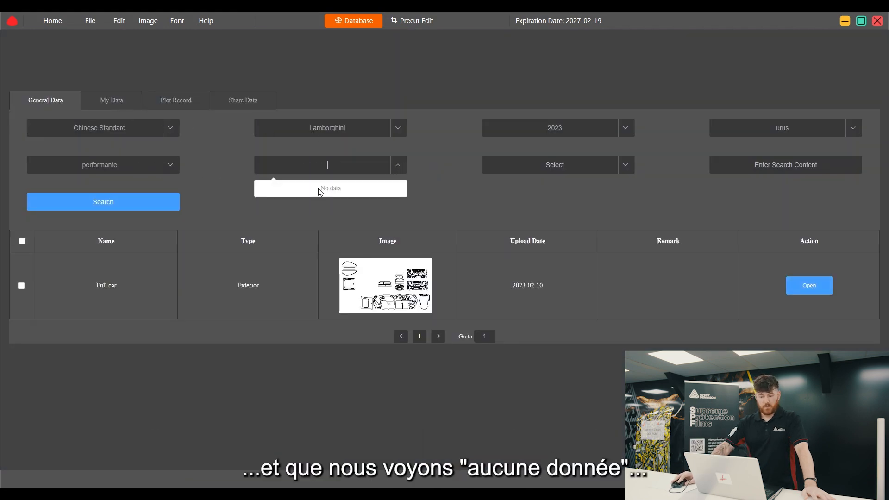
click(525, 223)
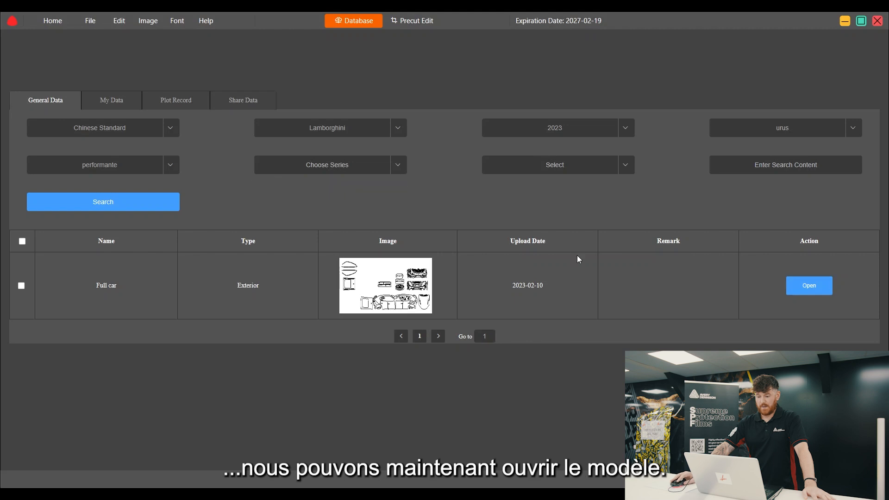
click(817, 291)
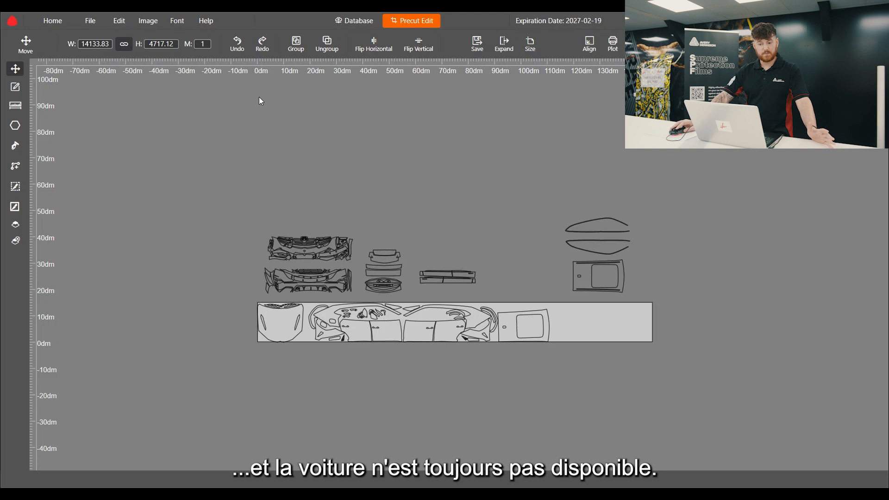
View the help entries for contact, operation manual, new type list and video manual
click(209, 22)
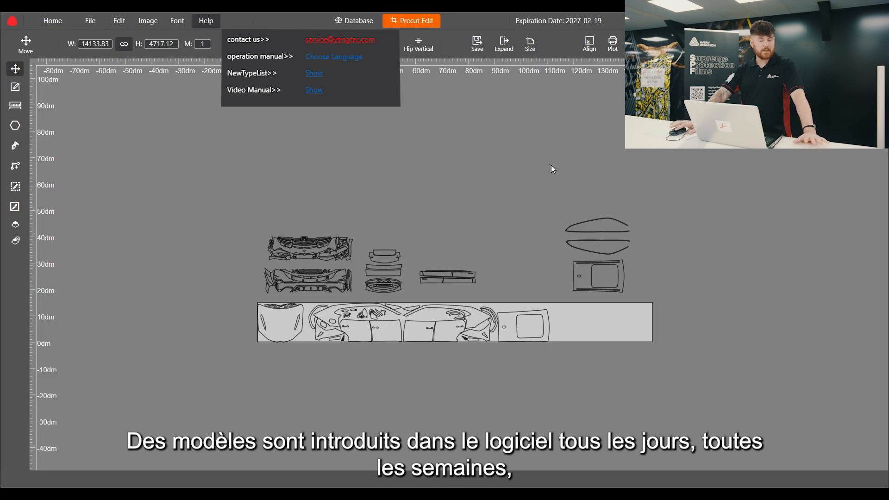
click(667, 163)
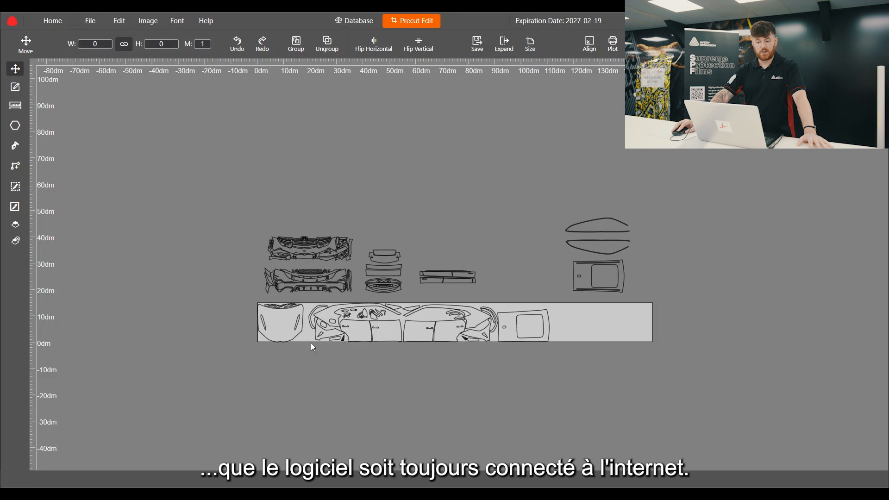